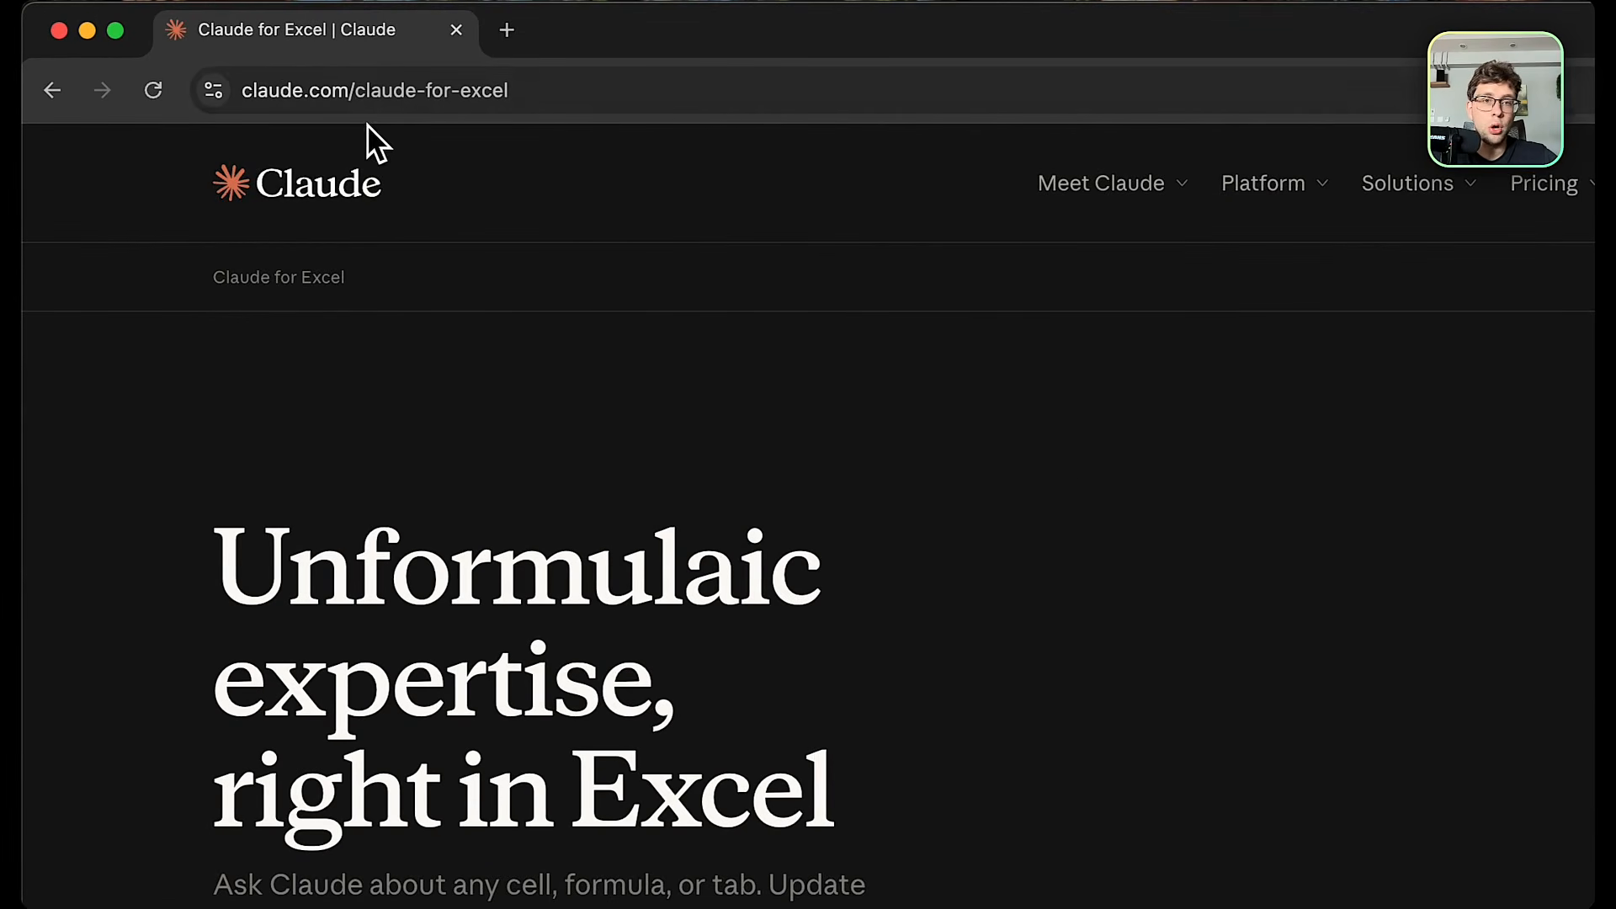
# Open the Claude for Excel page on the Claude website and start the add-in installation.
pyautogui.moveTo(1127, 196)
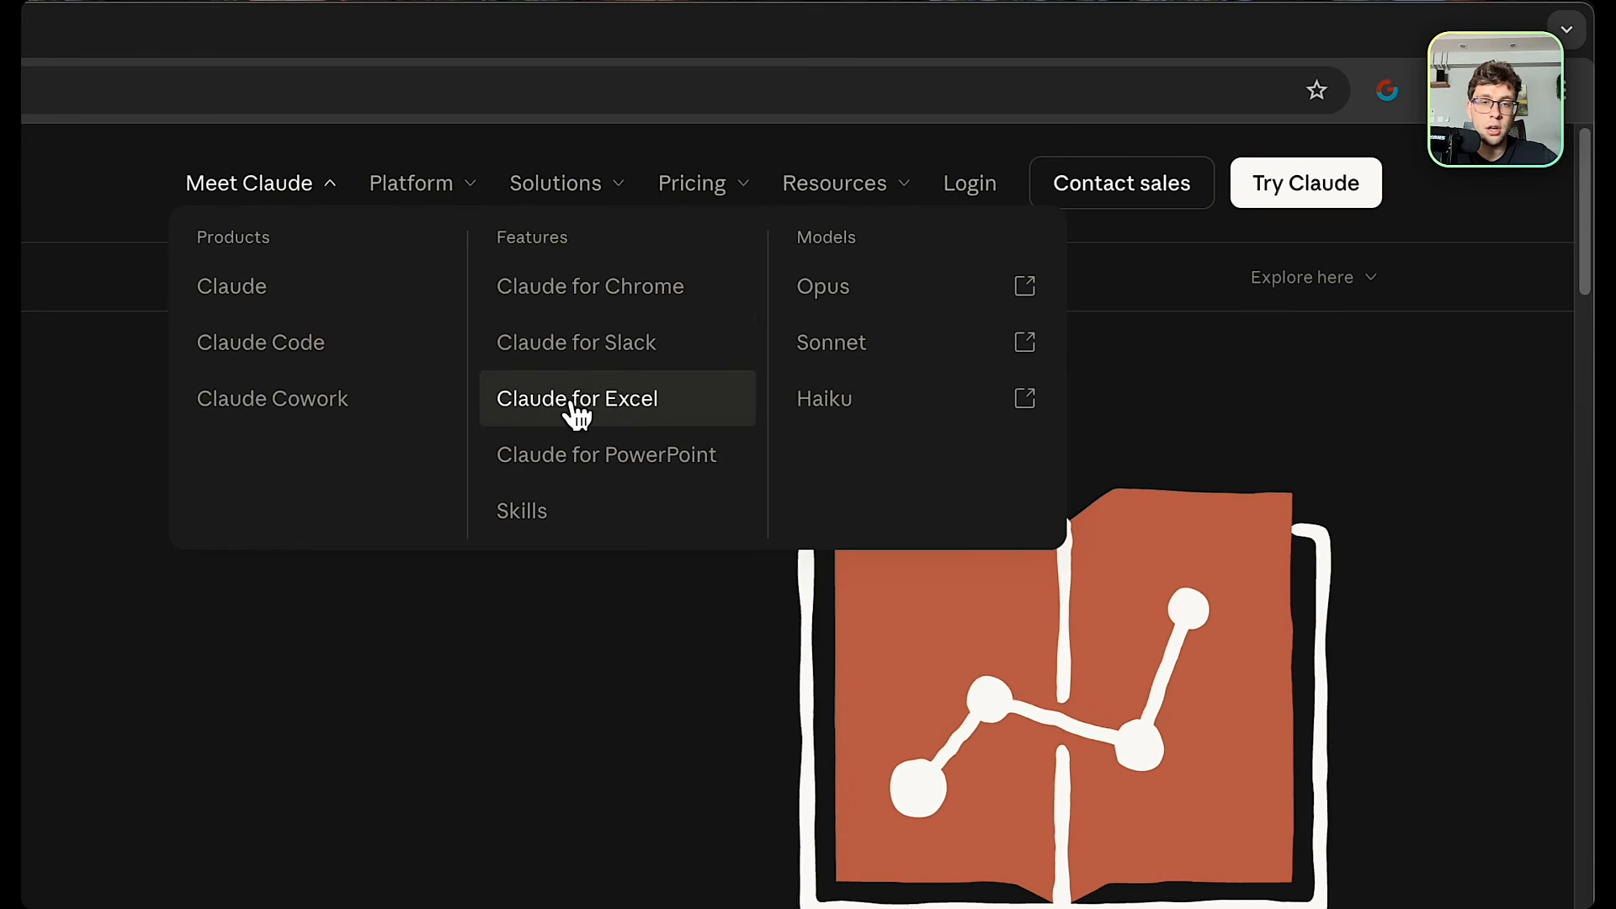
pyautogui.click(576, 404)
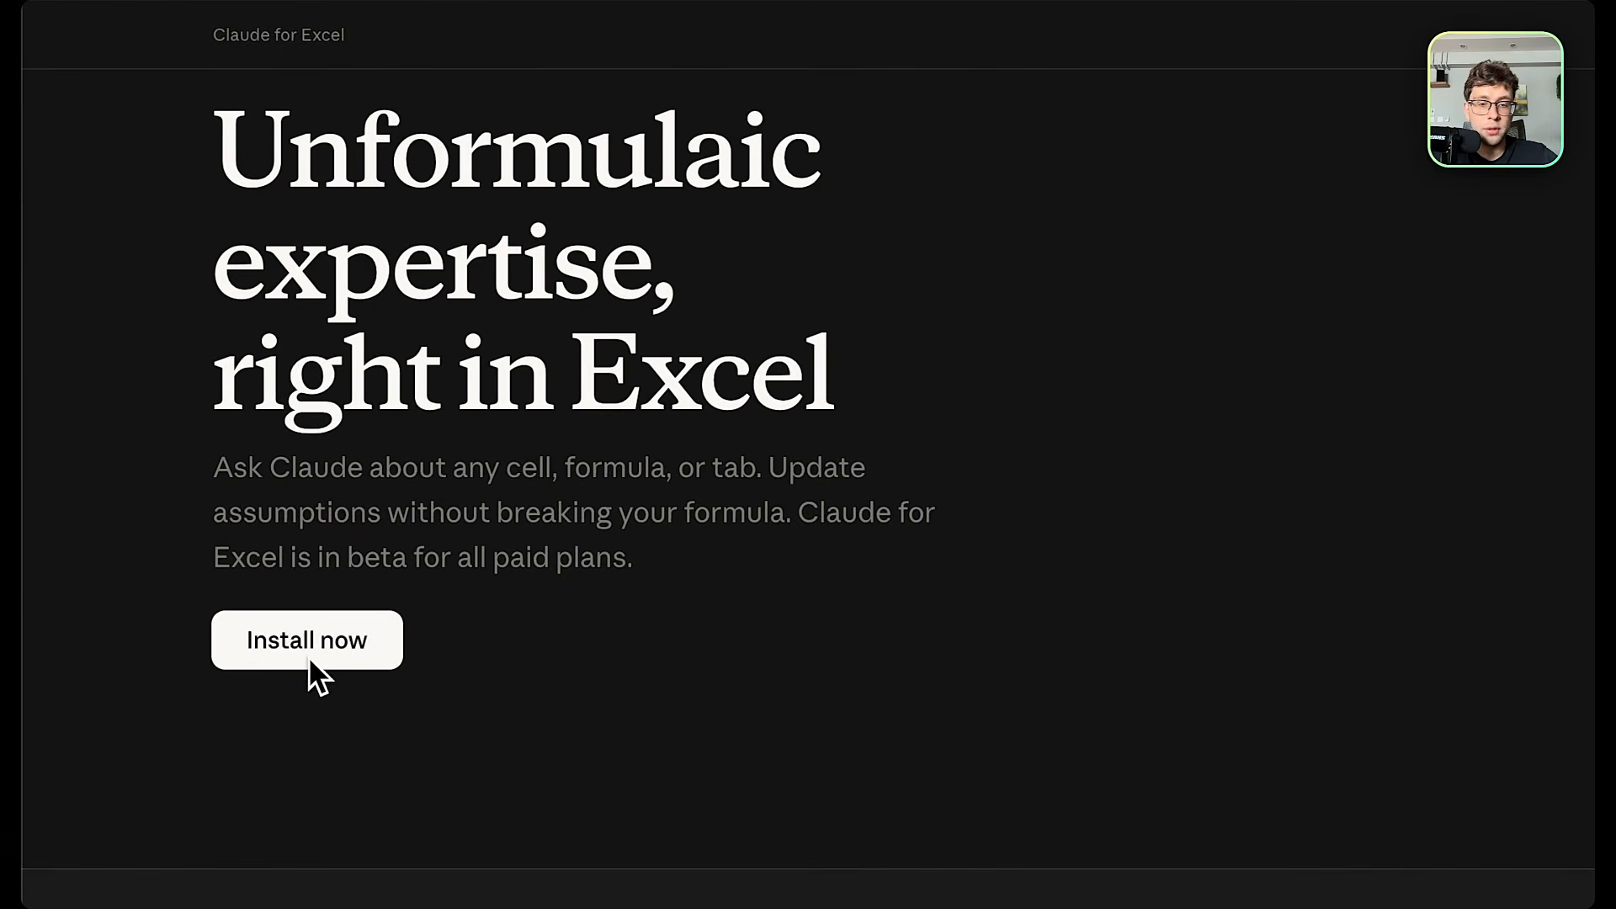
pyautogui.click(316, 660)
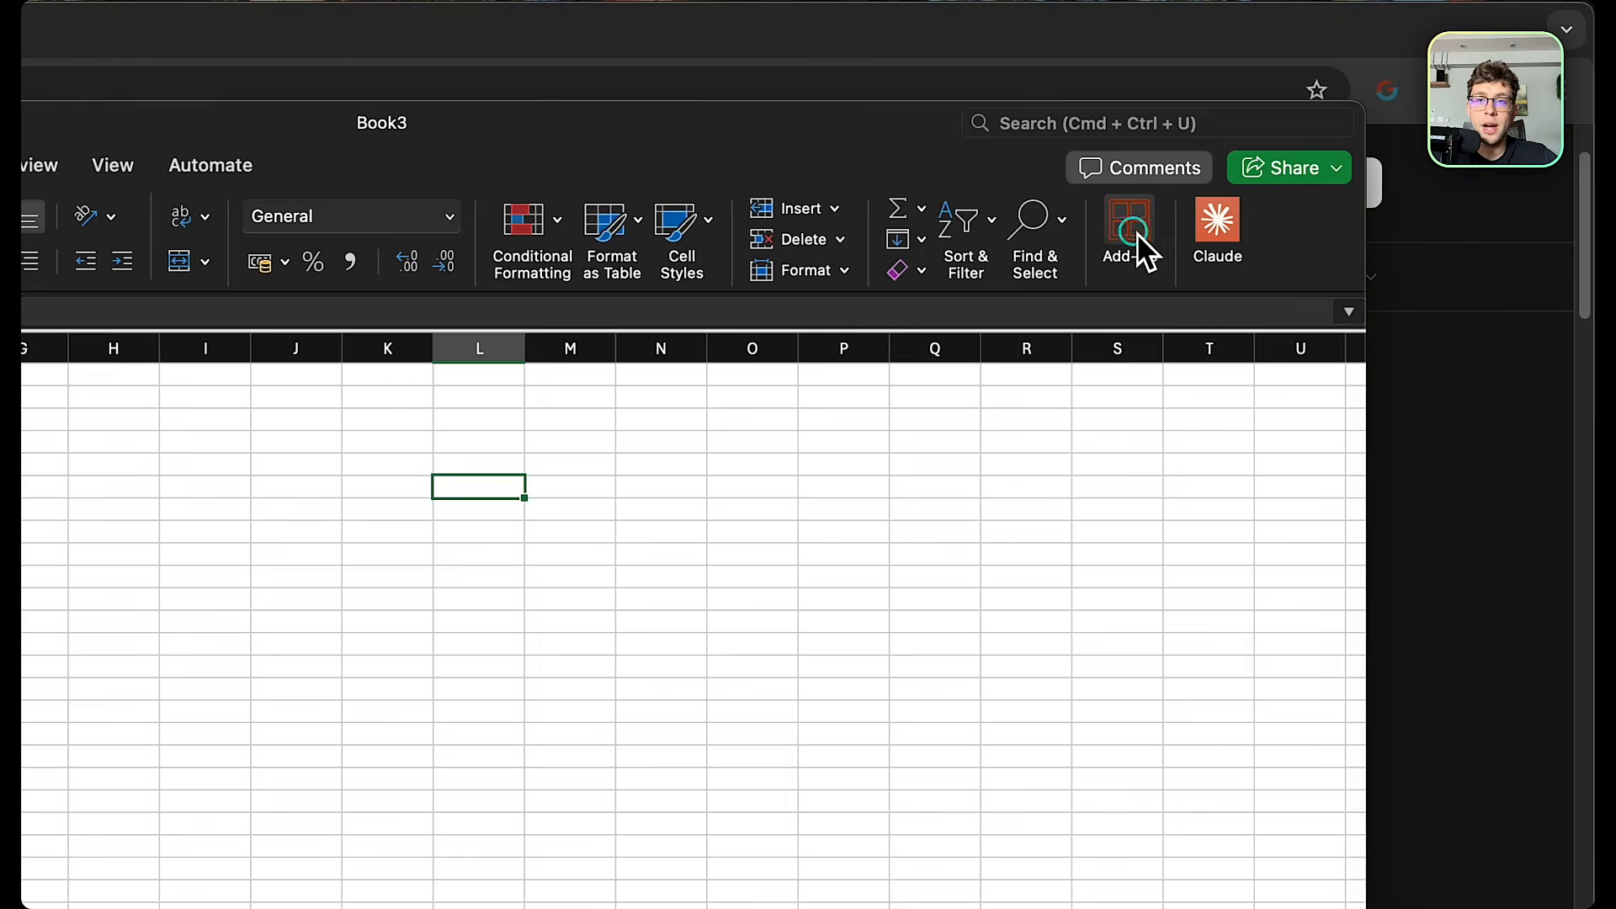
# From Excel's add-ins, go to Microsoft AppSource and get the Claude by Anthropic for Excel add-in.
pyautogui.click(1299, 152)
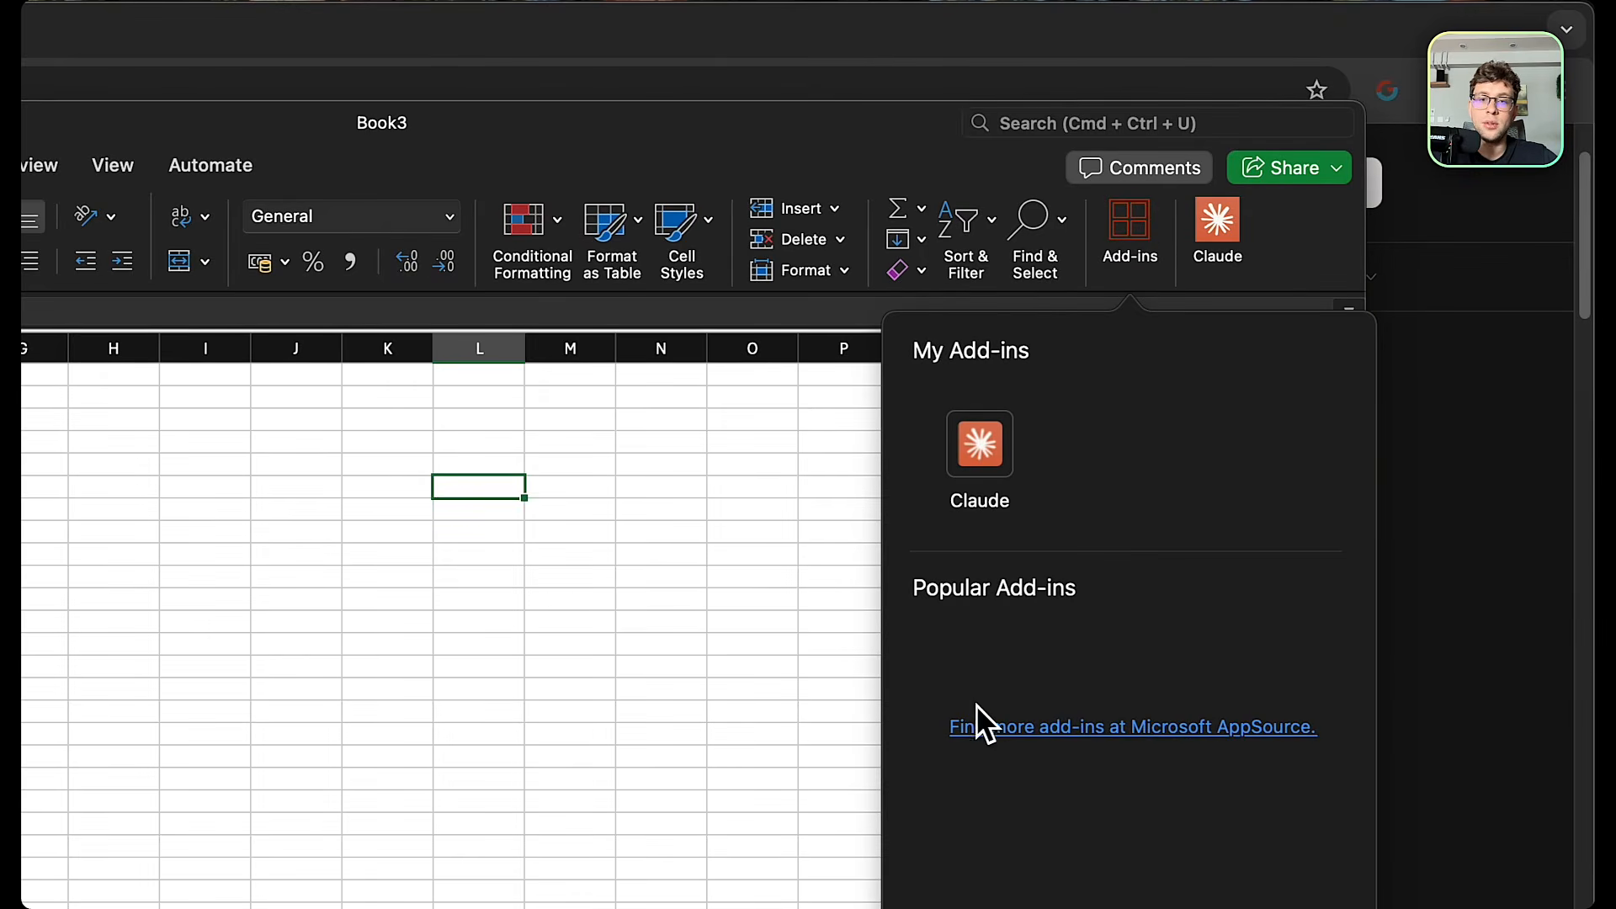
pyautogui.click(1104, 735)
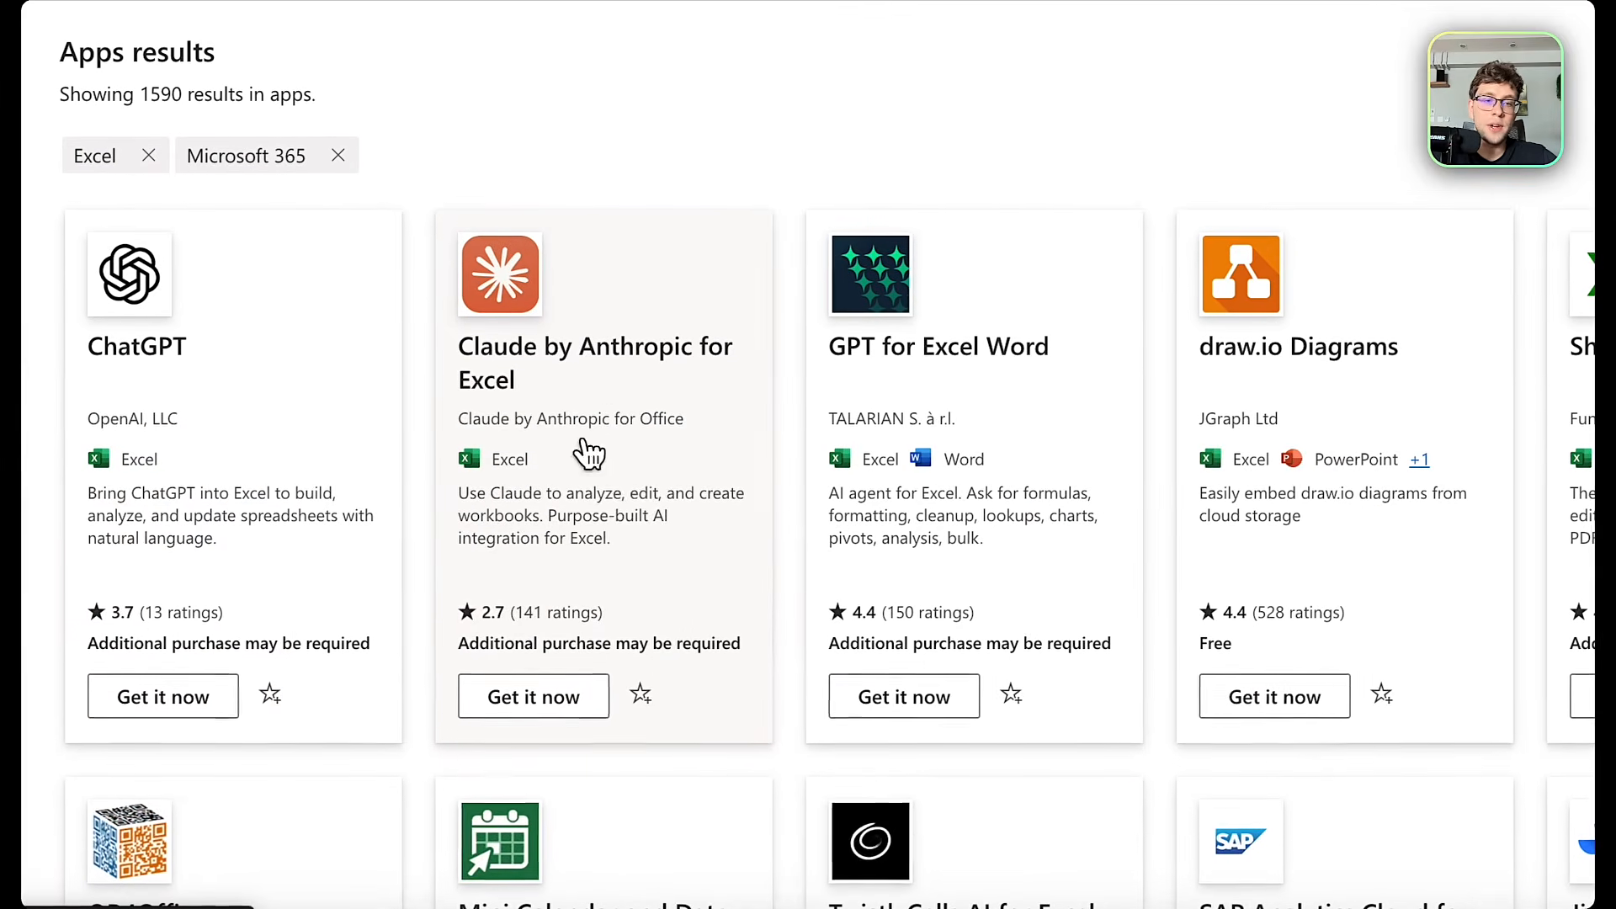
pyautogui.click(624, 477)
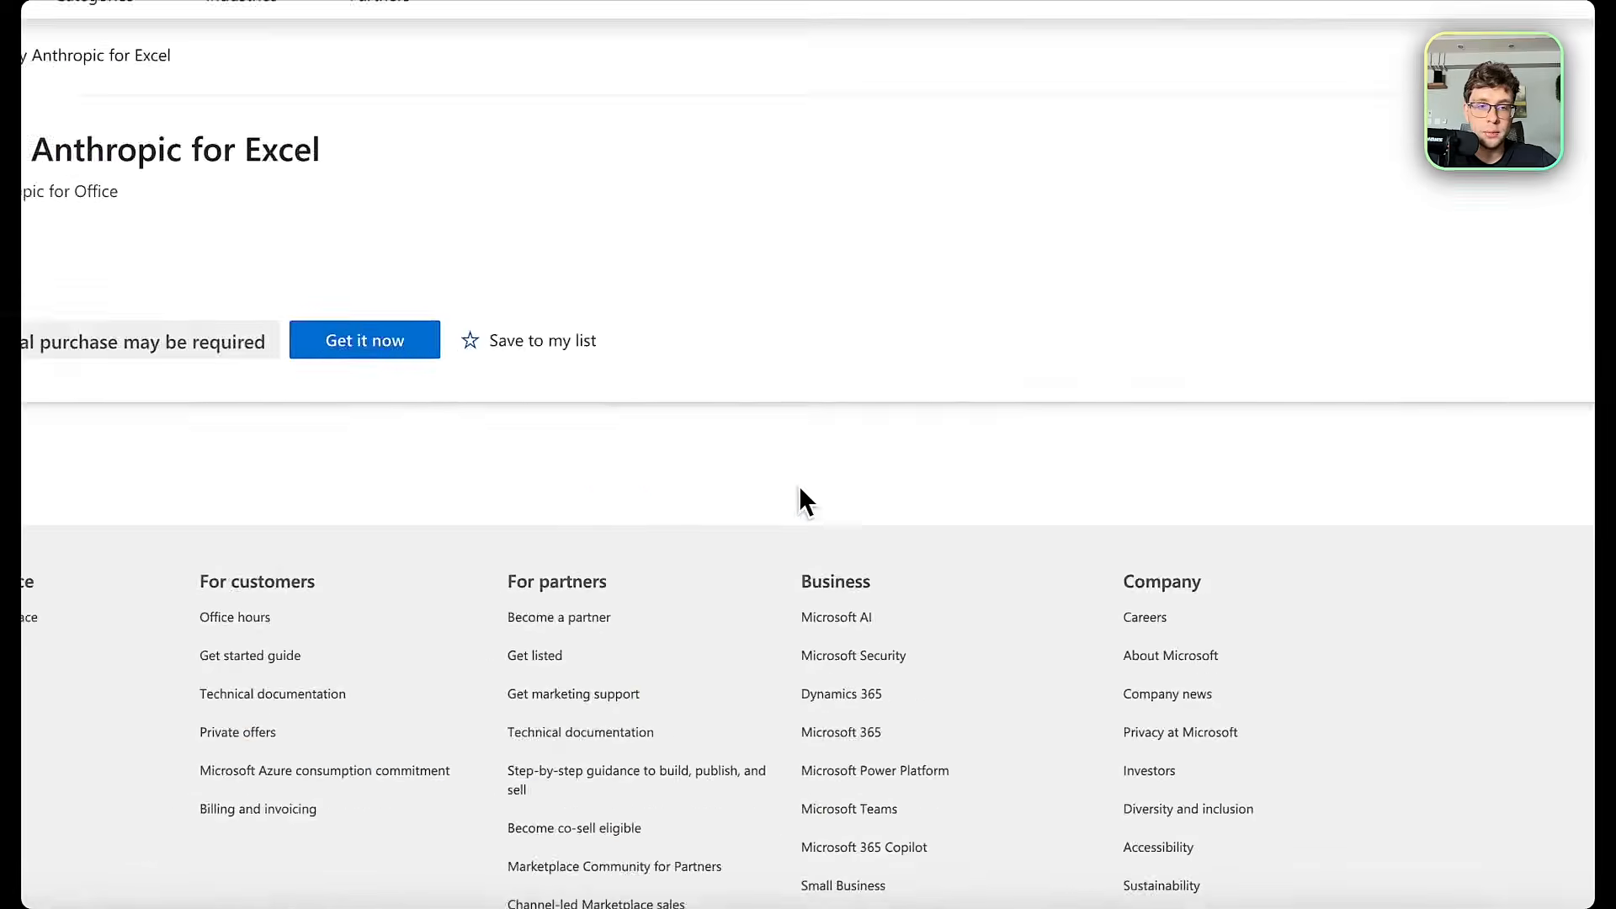
pyautogui.scroll(2, 784, 476)
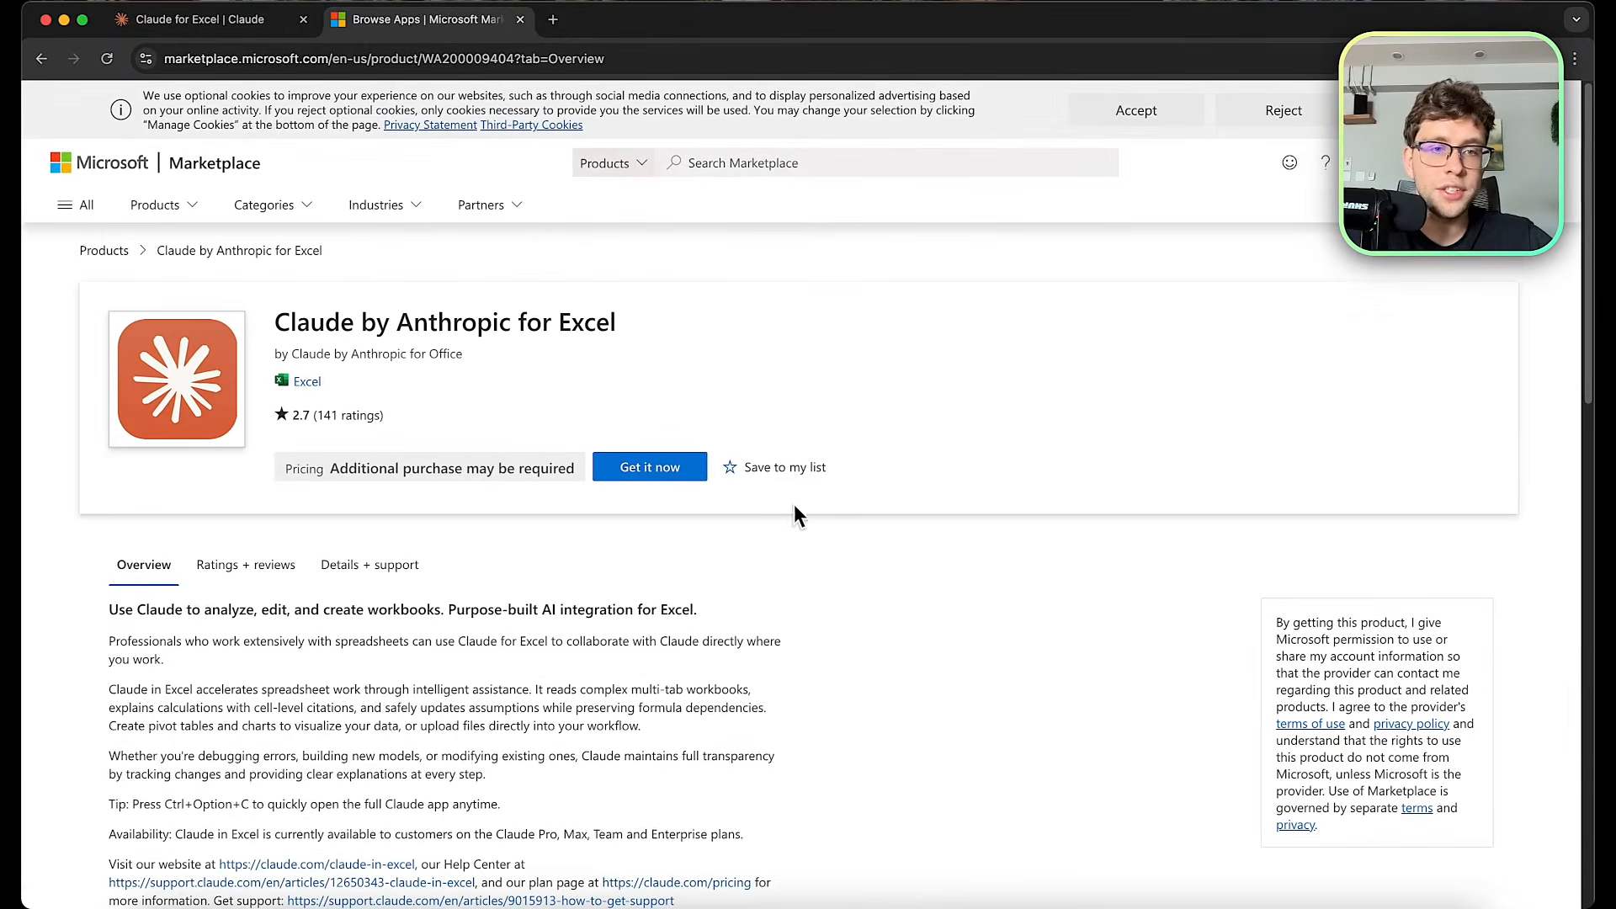
pyautogui.click(662, 489)
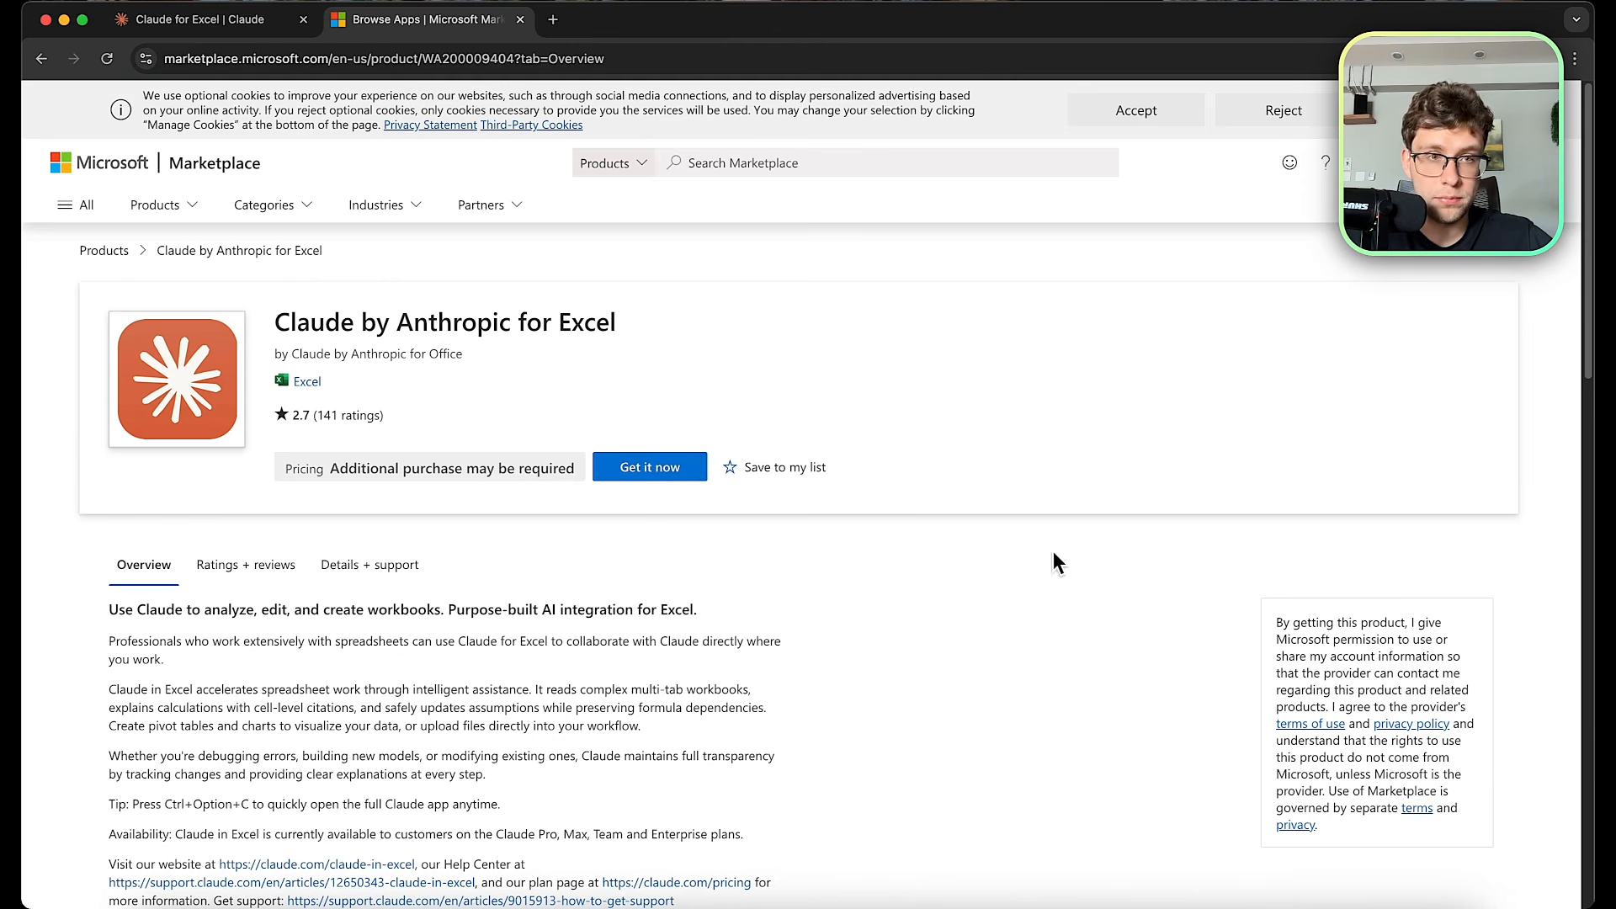
pyautogui.click(1037, 645)
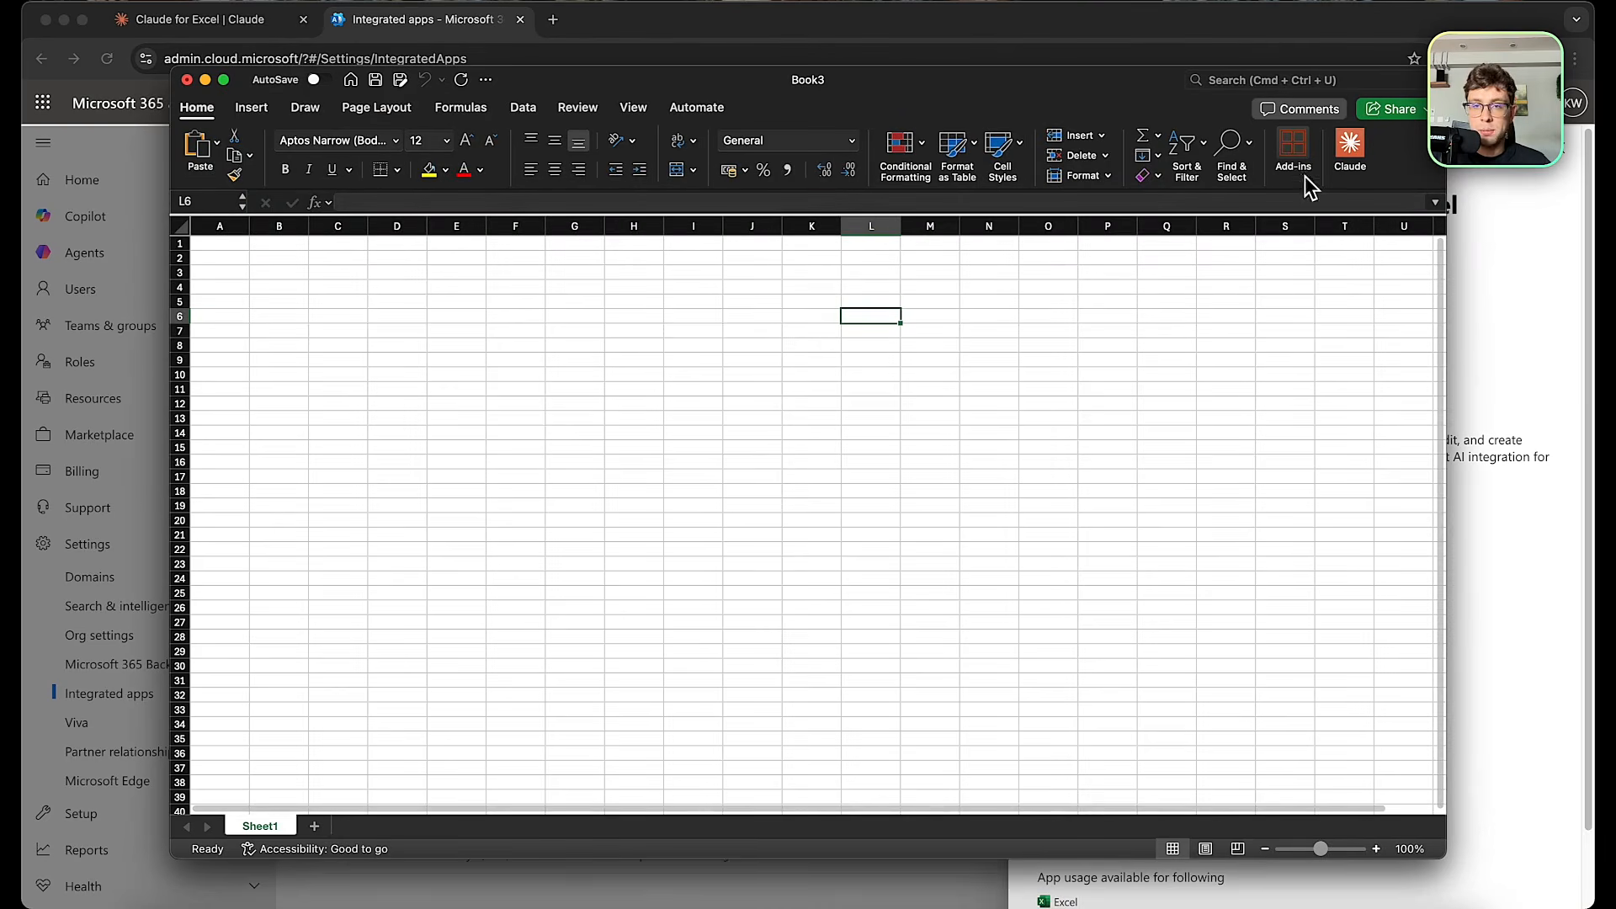
# Switch to the Book3 workbook in Excel and open the installed Claude add-in beside the sheet.
pyautogui.click(1295, 160)
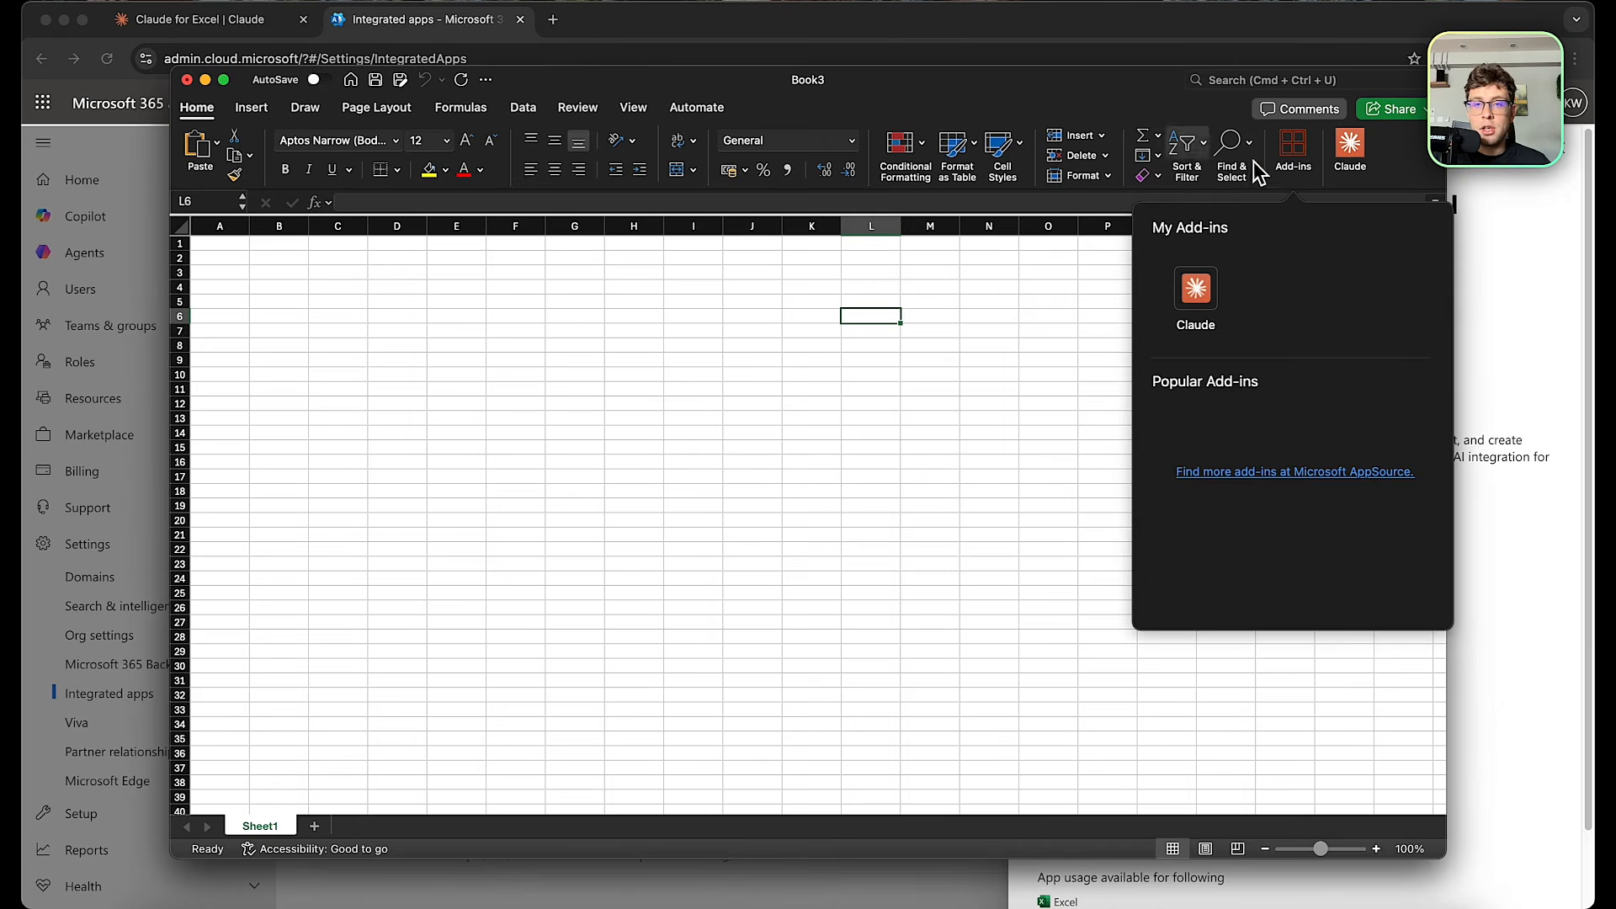
pyautogui.click(1210, 305)
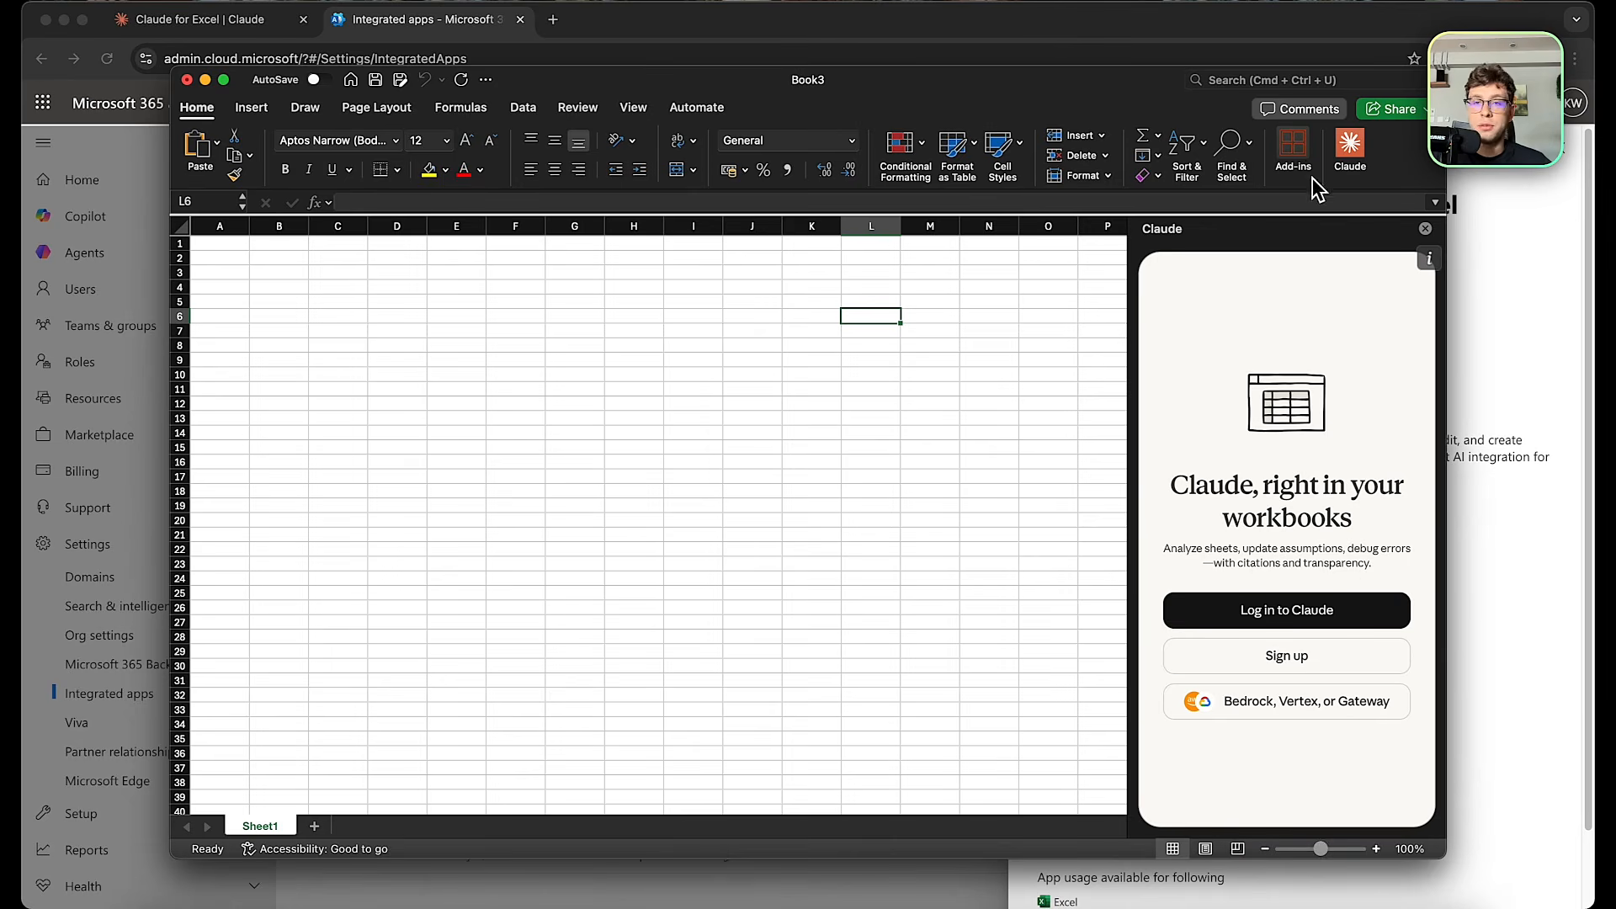
pyautogui.click(1295, 150)
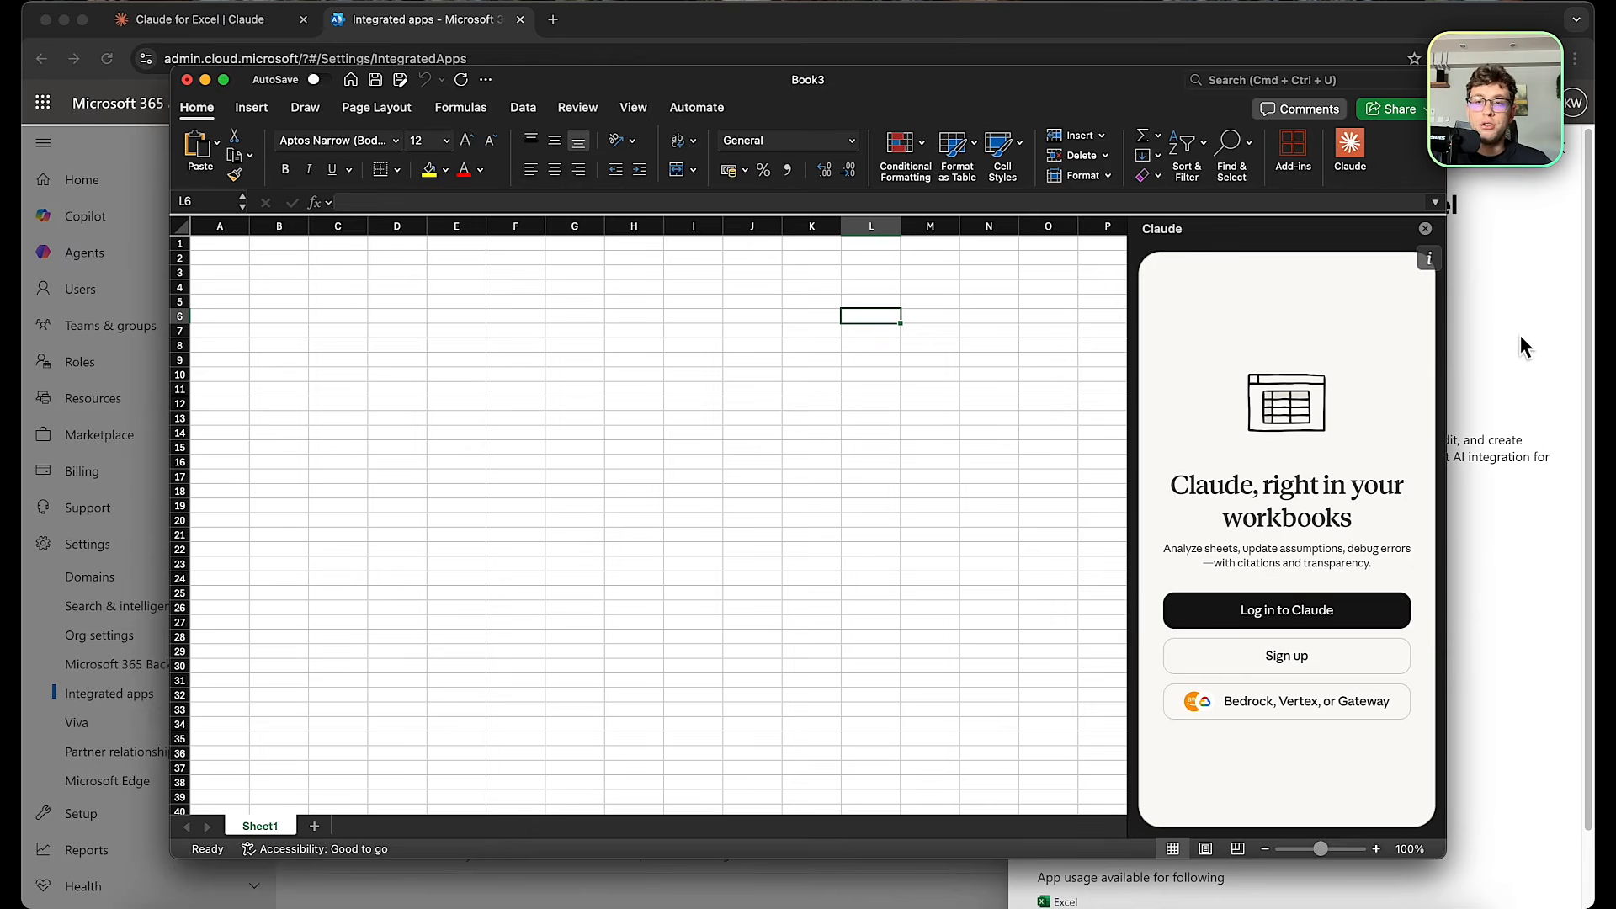
# Return to the Excel workbook from the admin center and examine the Profession entries "Web Developerr" and "UX Designerddd" for typos.
pyautogui.click(1519, 331)
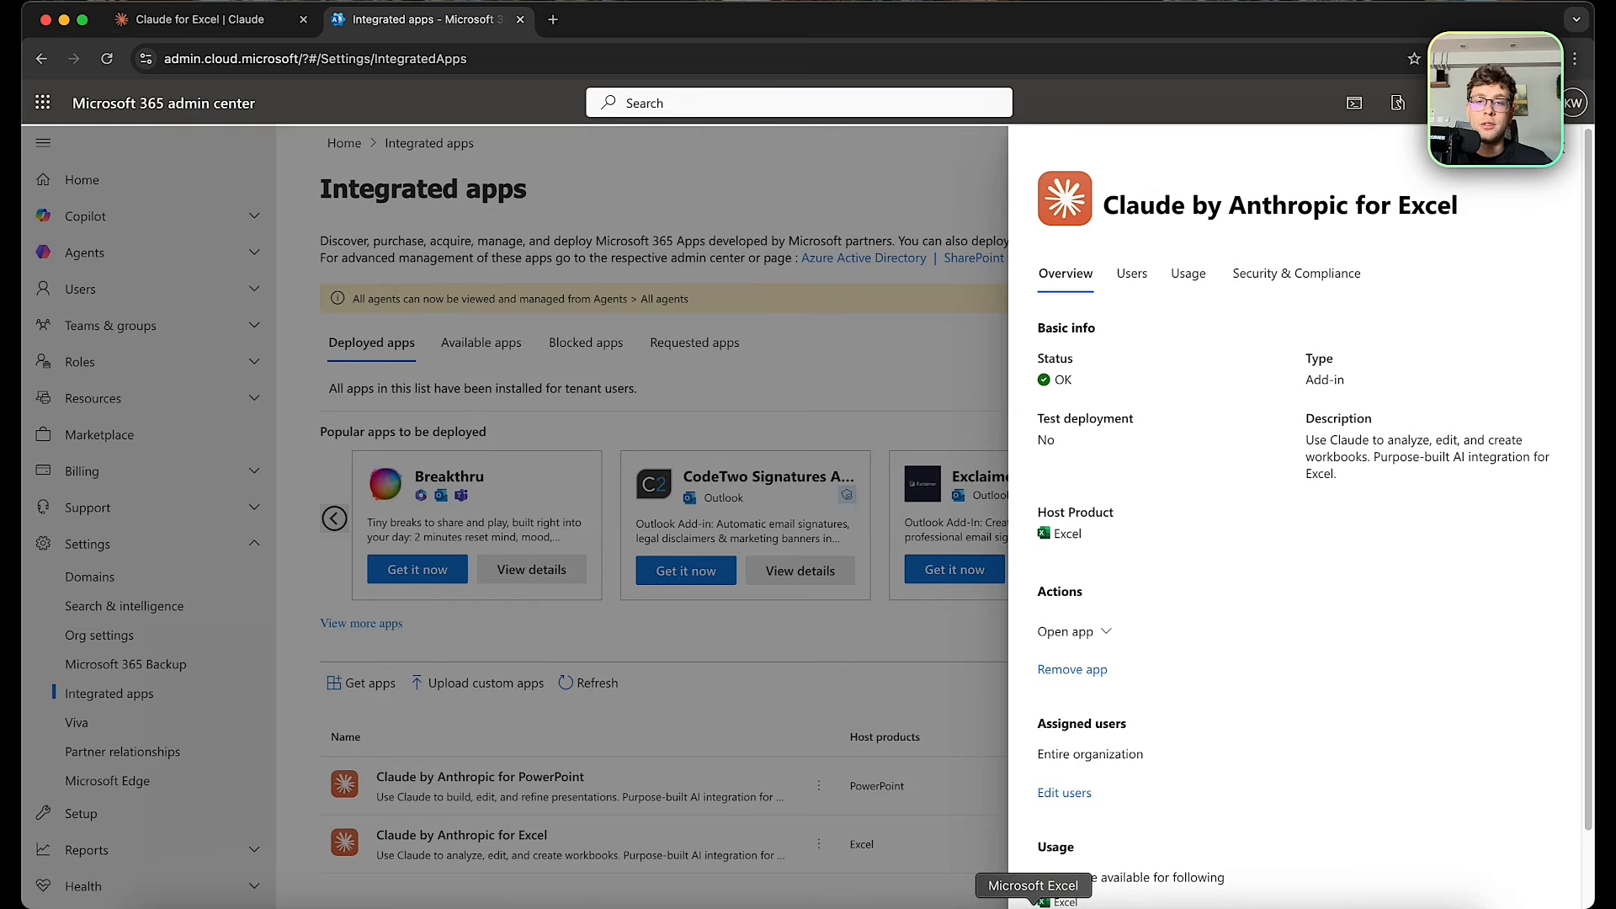
pyautogui.click(1034, 906)
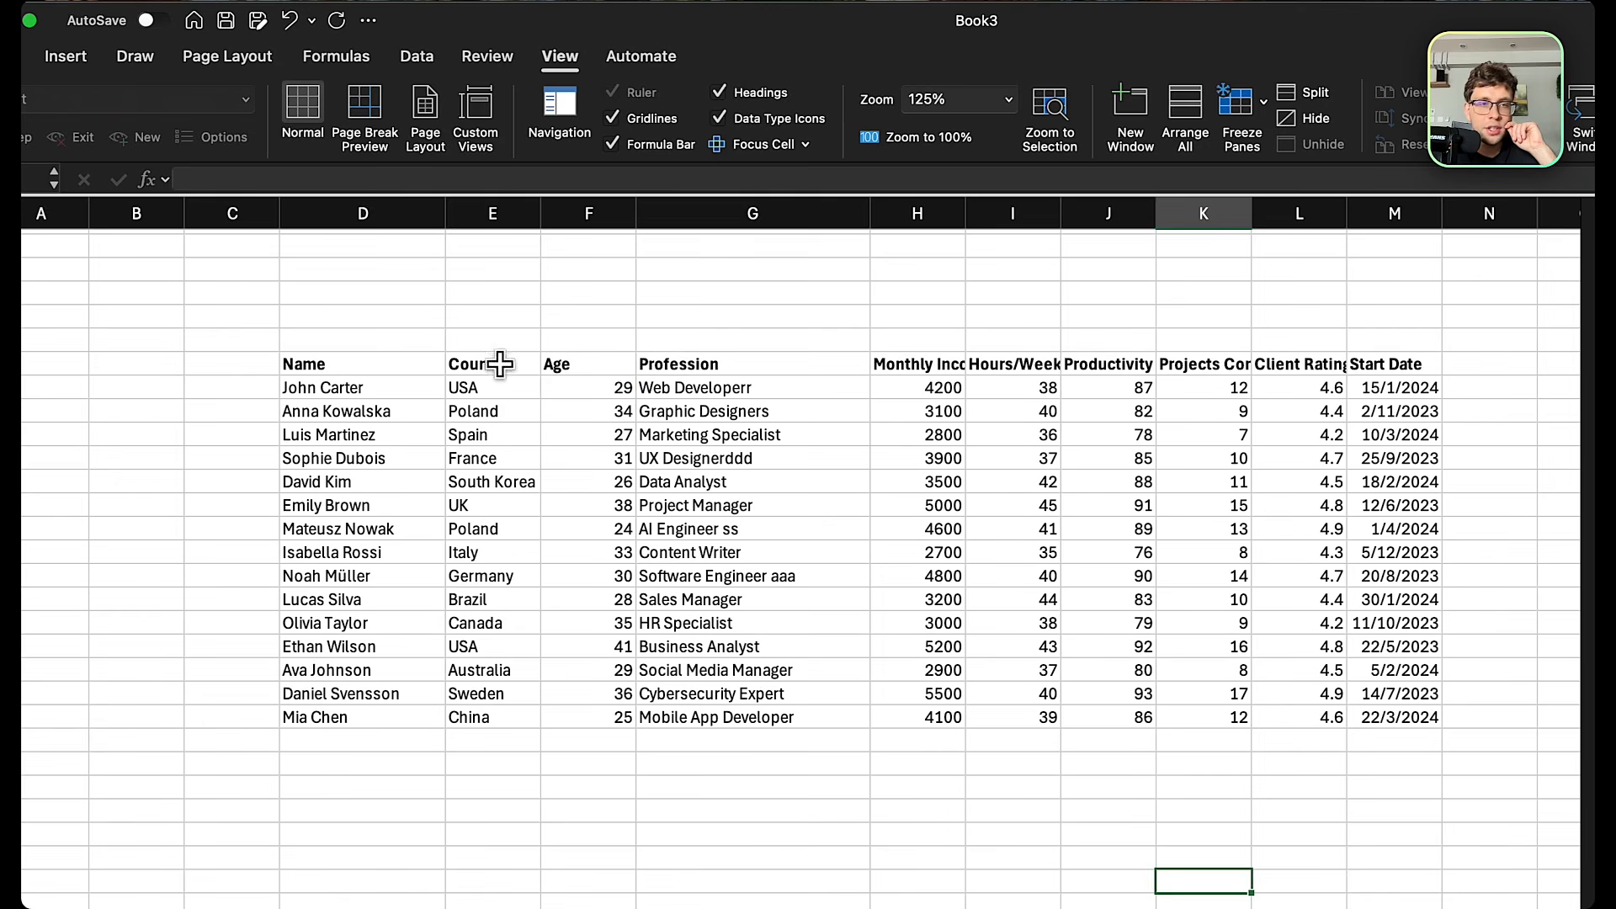
pyautogui.doubleClick(763, 394)
pyautogui.write('r')
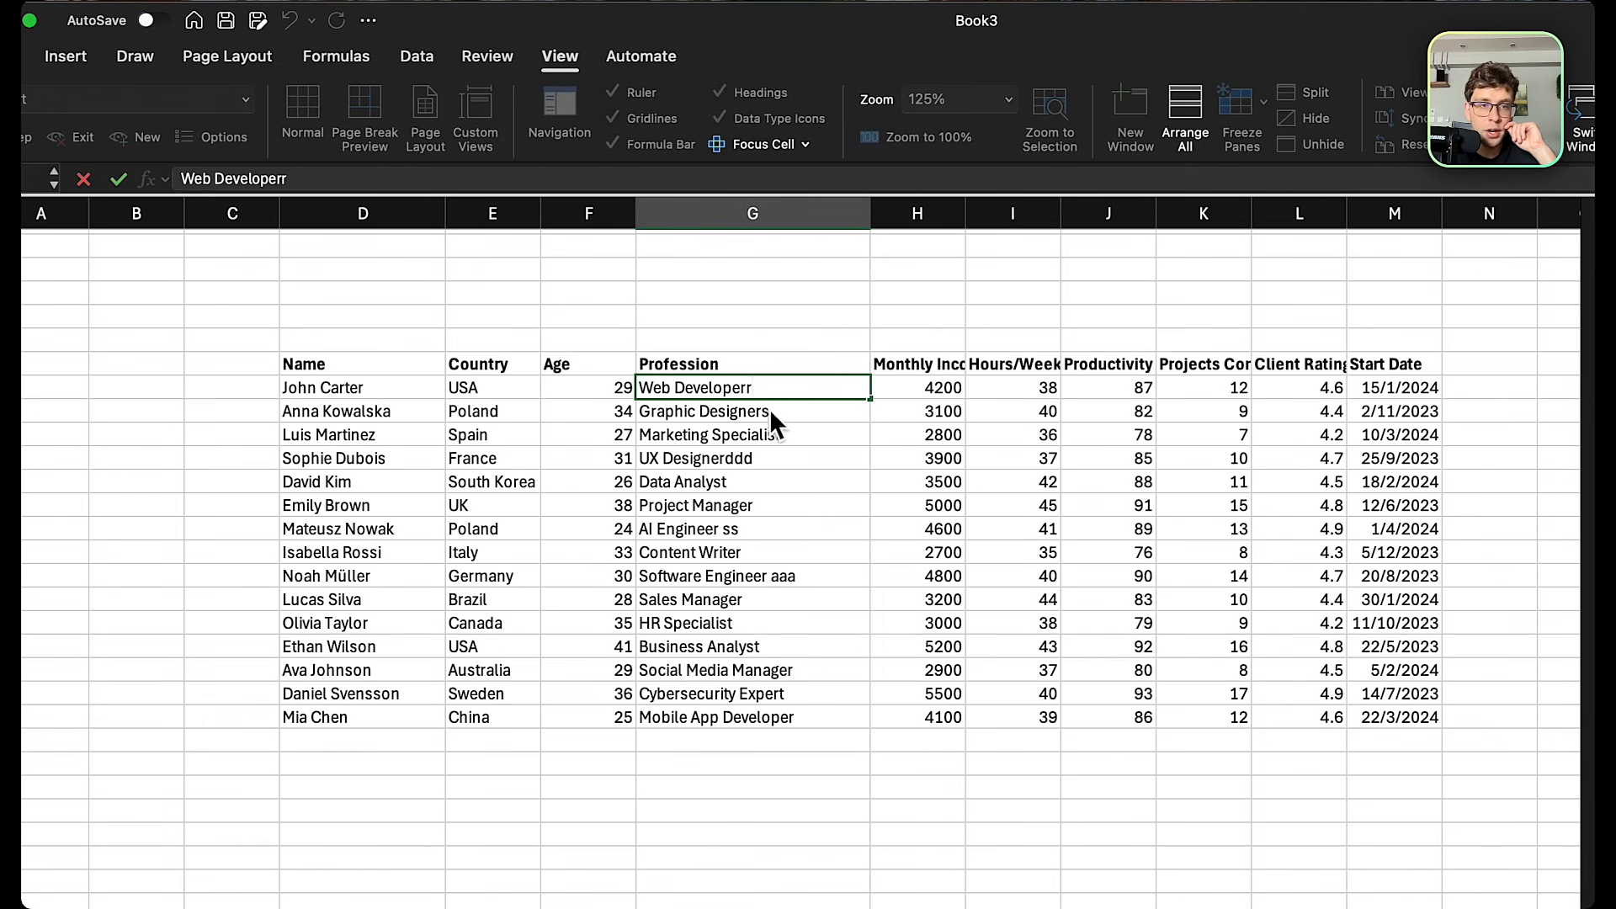
pyautogui.doubleClick(762, 458)
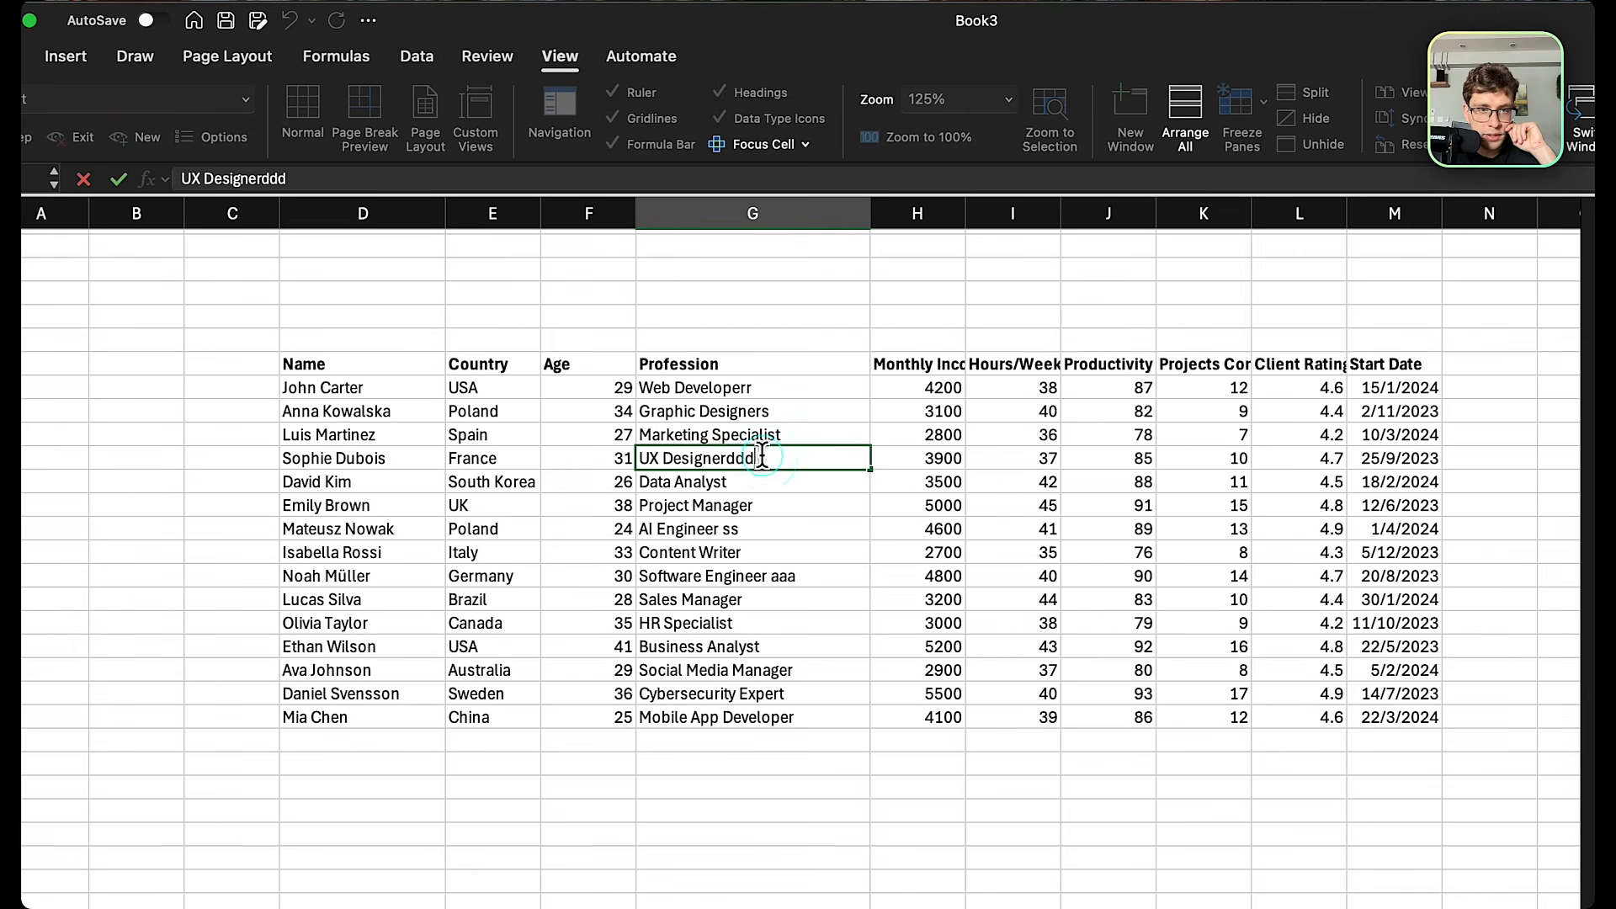
pyautogui.moveTo(766, 459); pyautogui.dragTo(725, 461)
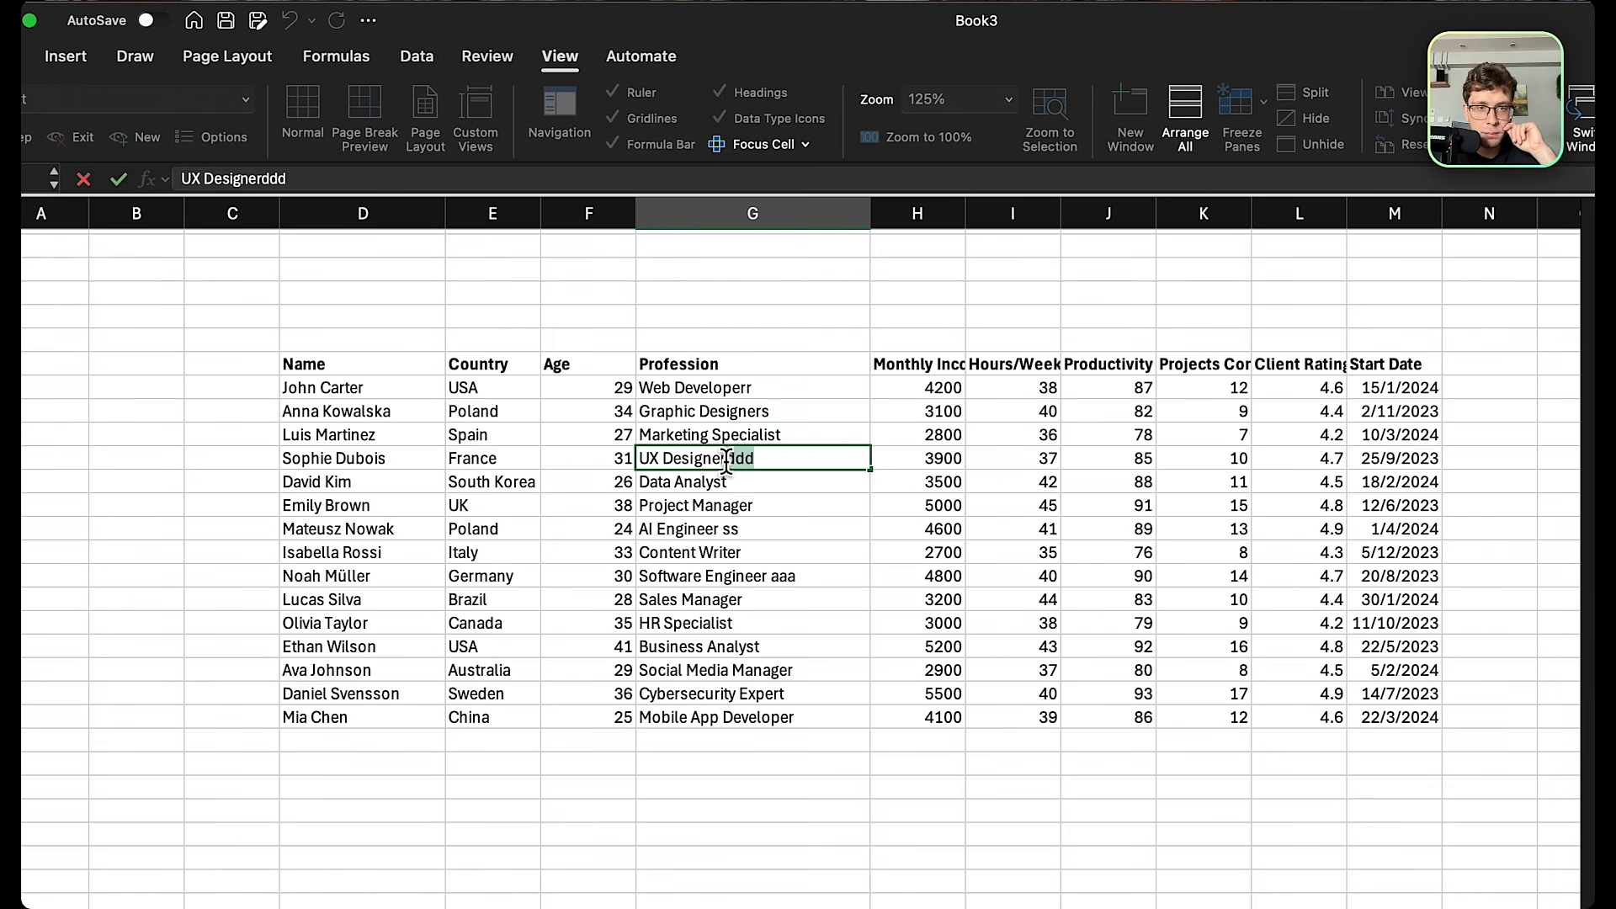
pyautogui.click(882, 503)
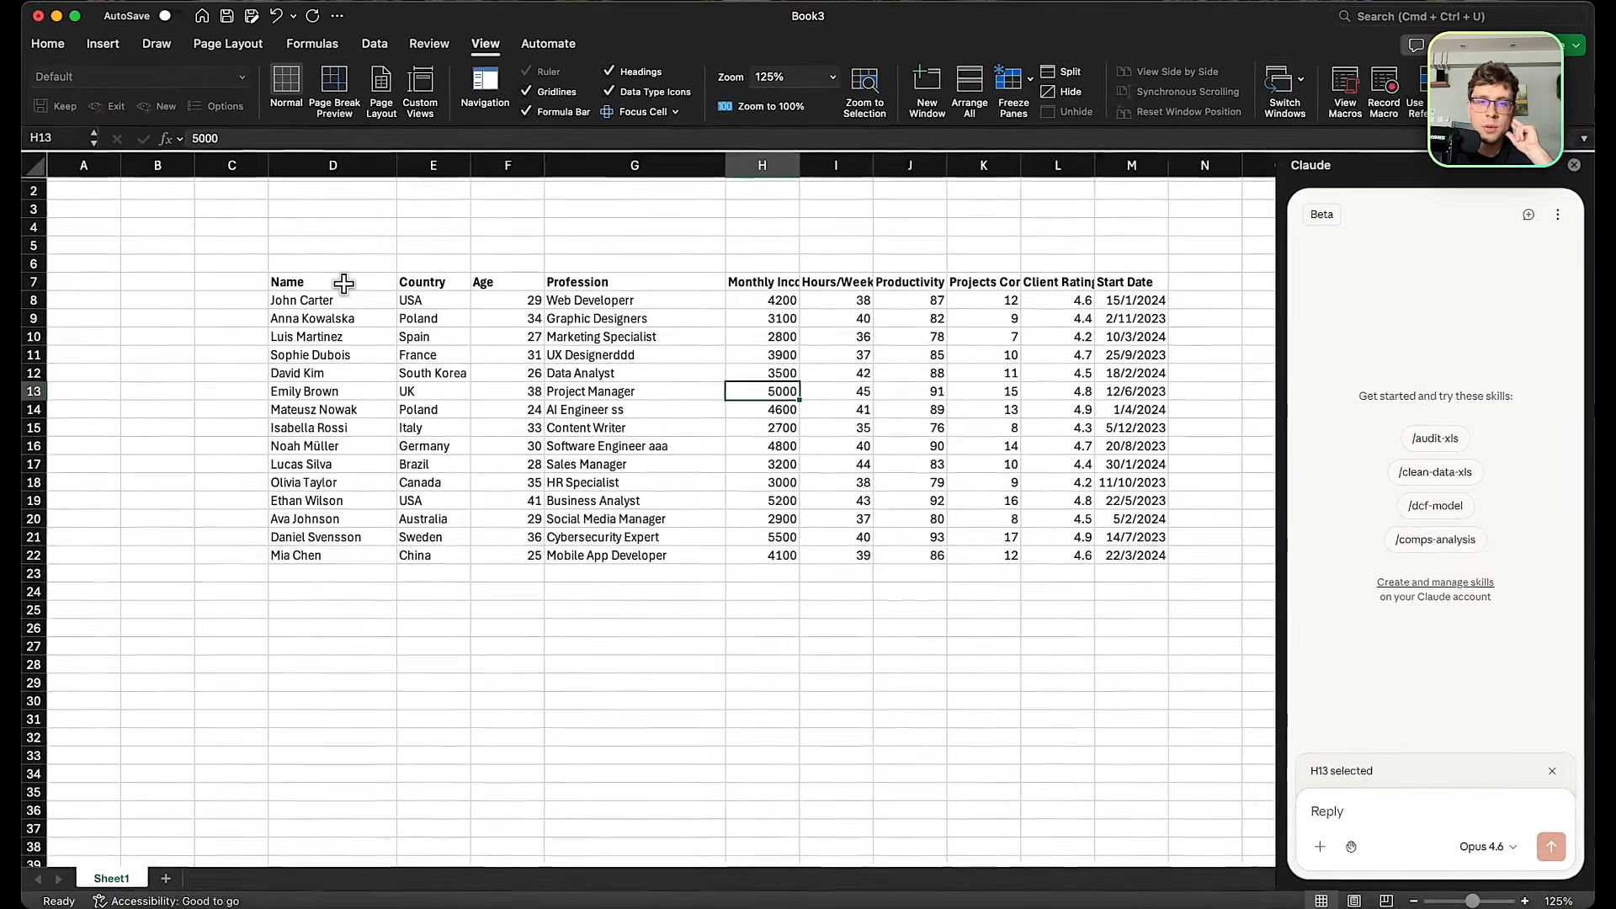
# Ask Claude to "look up for any mistakes and solve them" in table range D7:M22, and always allow its edits.
pyautogui.moveTo(347, 308); pyautogui.dragTo(1041, 465)
pyautogui.moveTo(968, 424); pyautogui.dragTo(1160, 557)
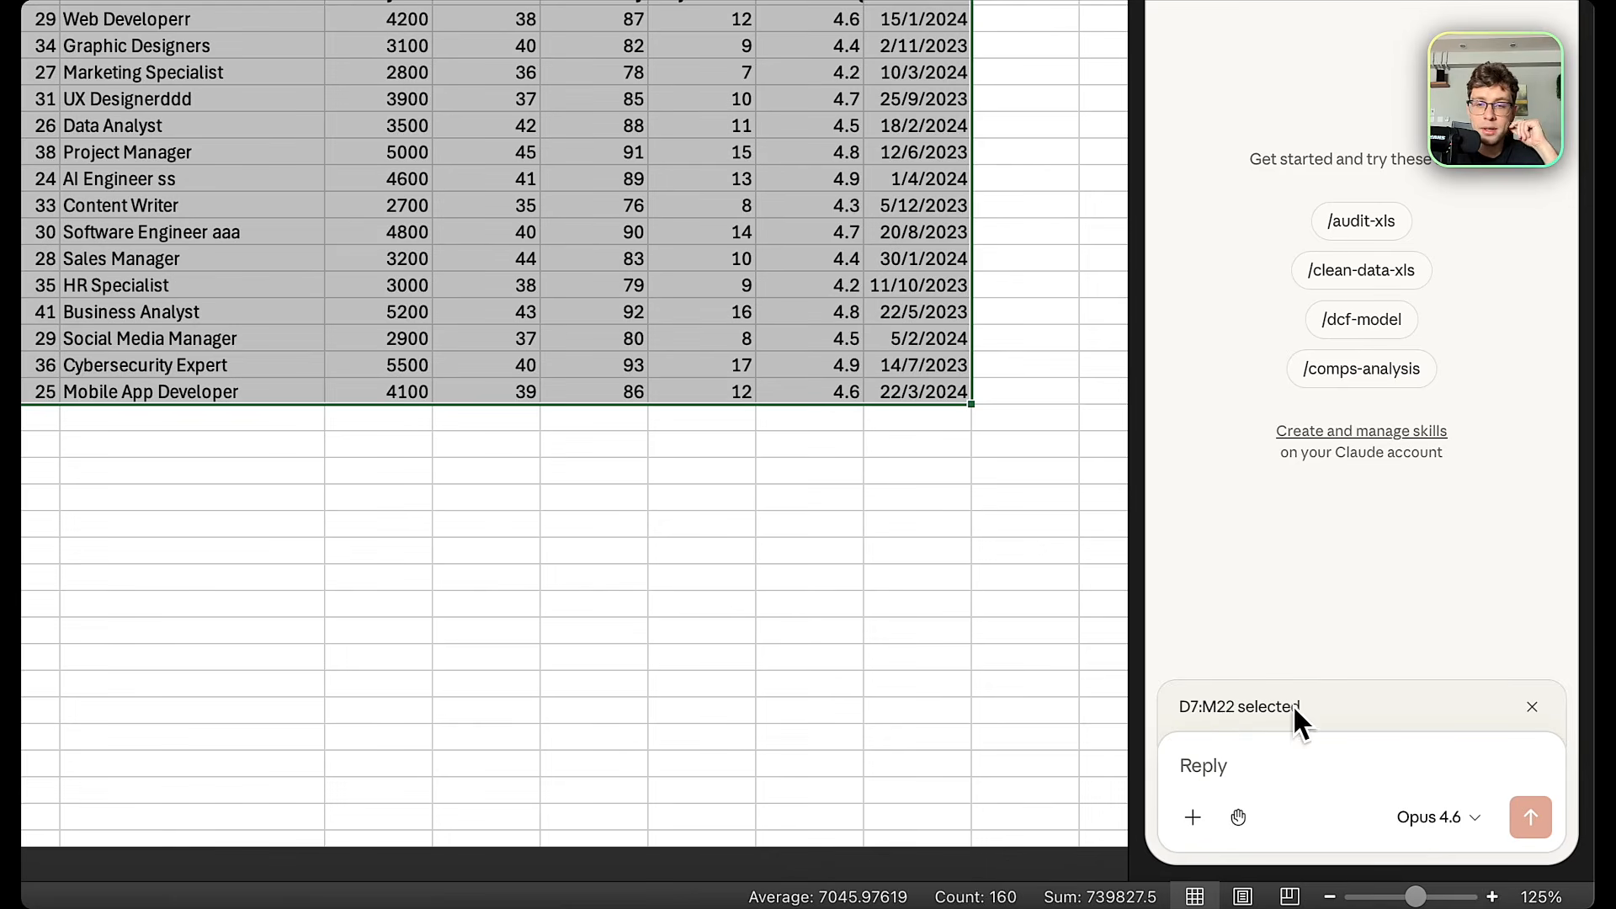
pyautogui.click(1293, 765)
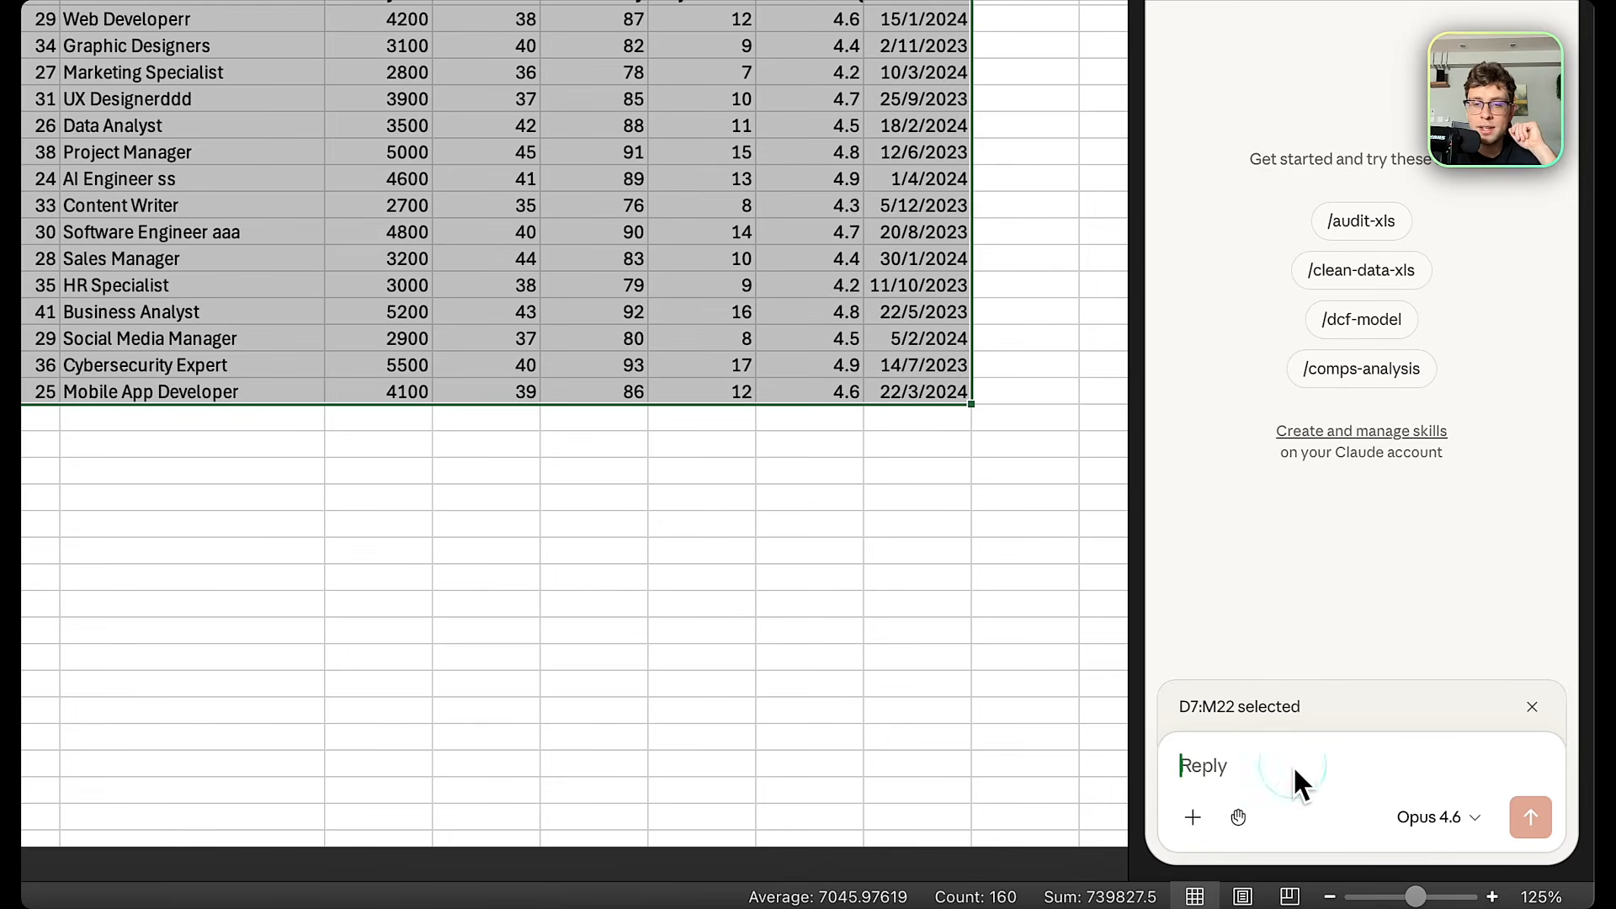
pyautogui.write('look')
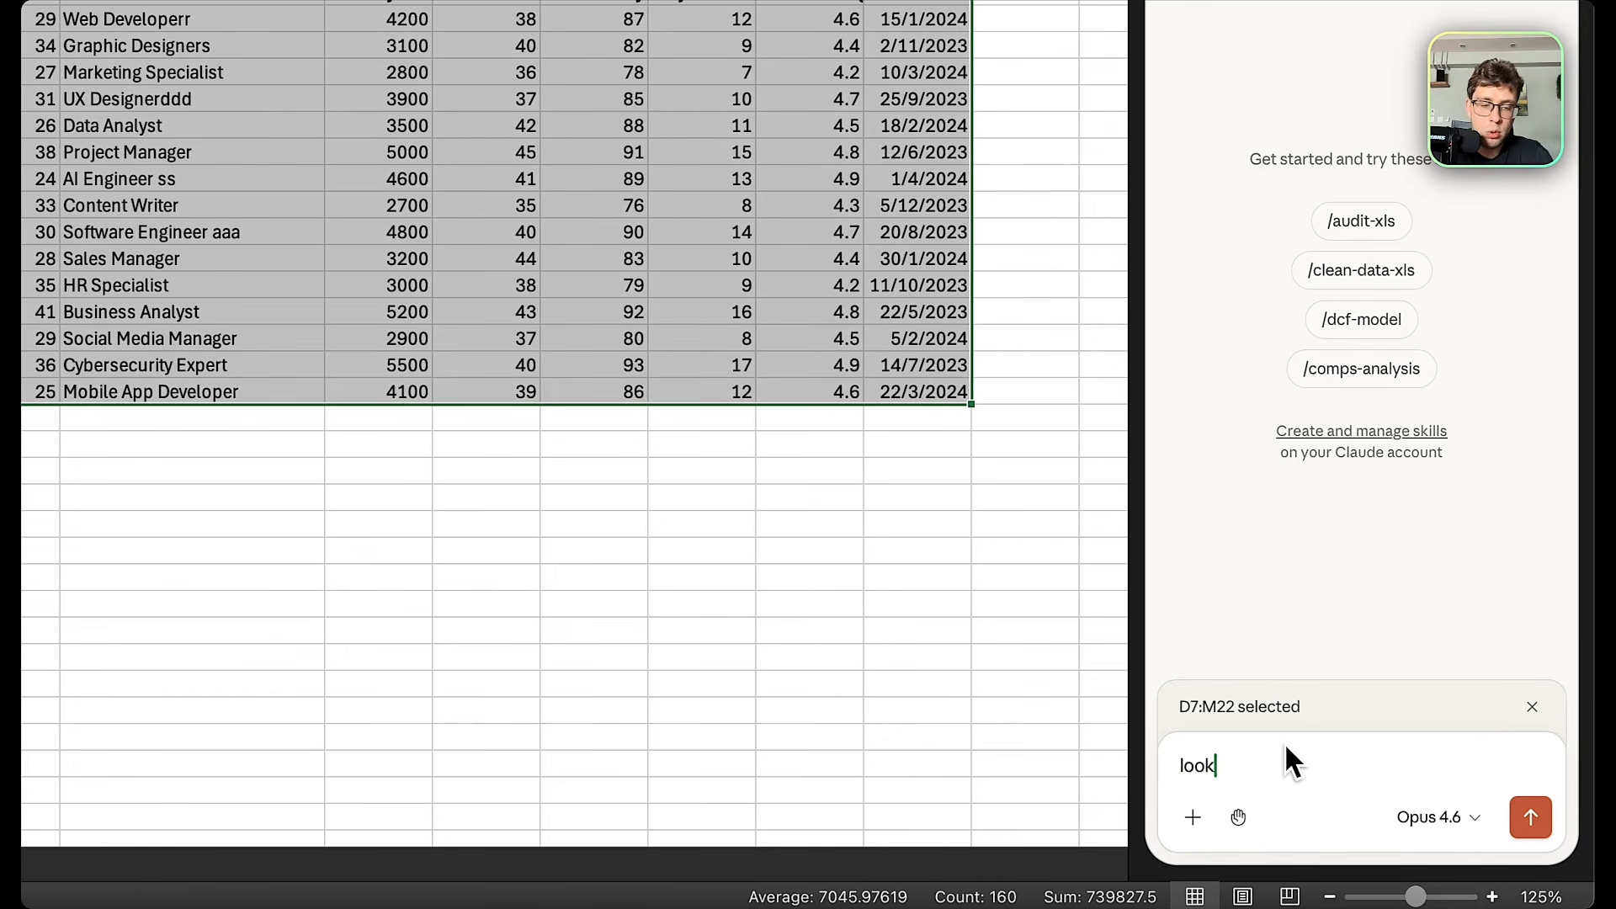
pyautogui.write(' up for any mistak')
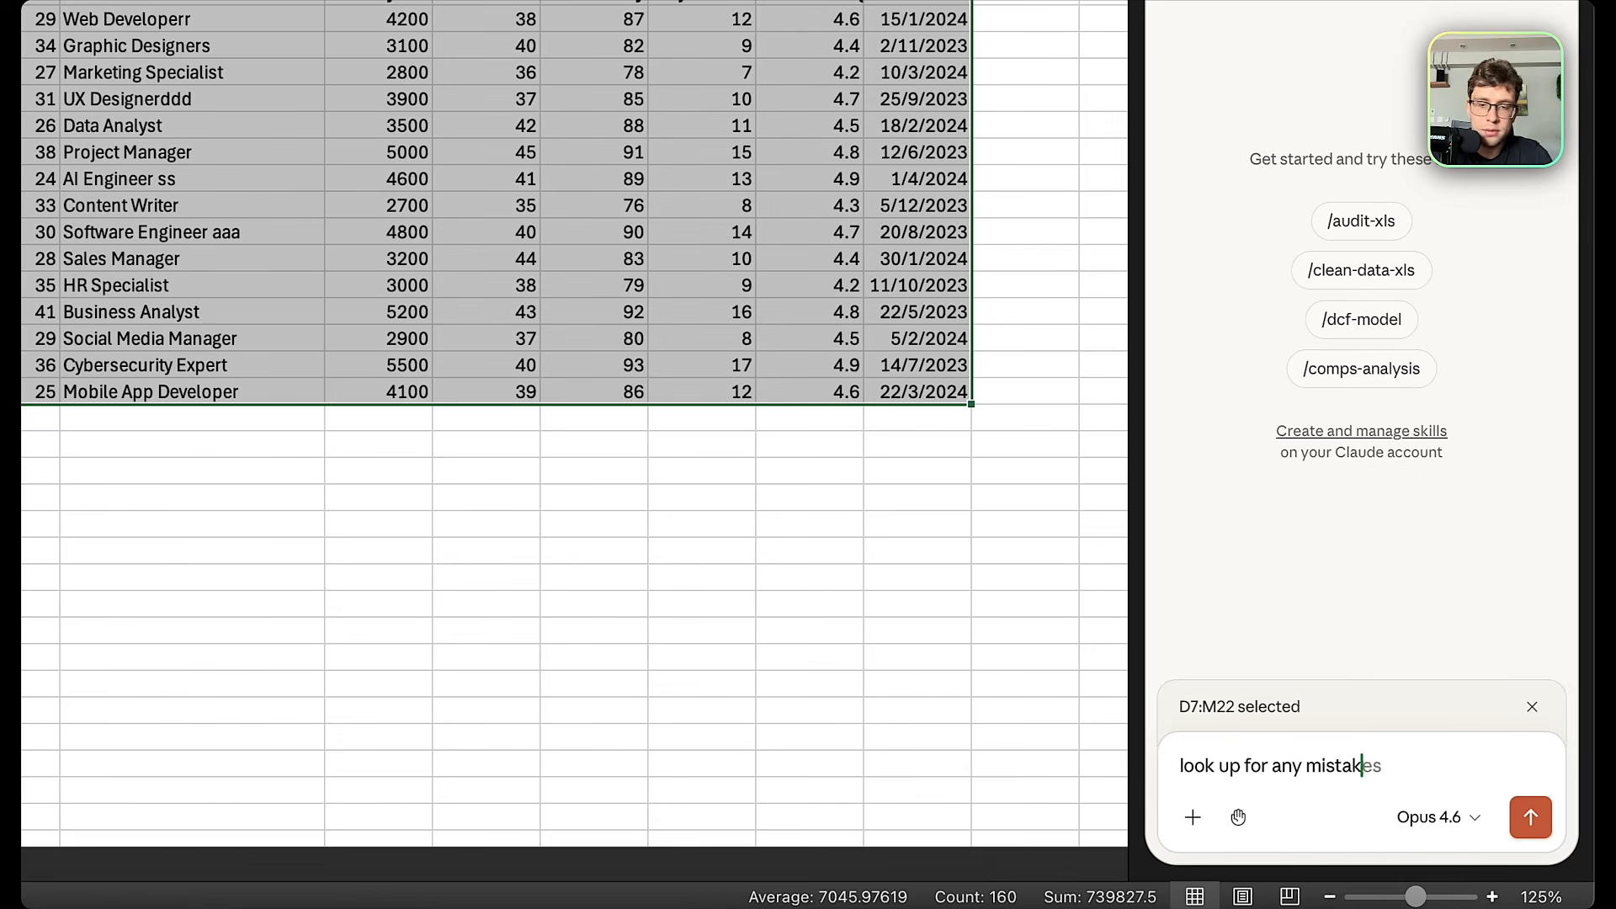
pyautogui.write('es and solve them')
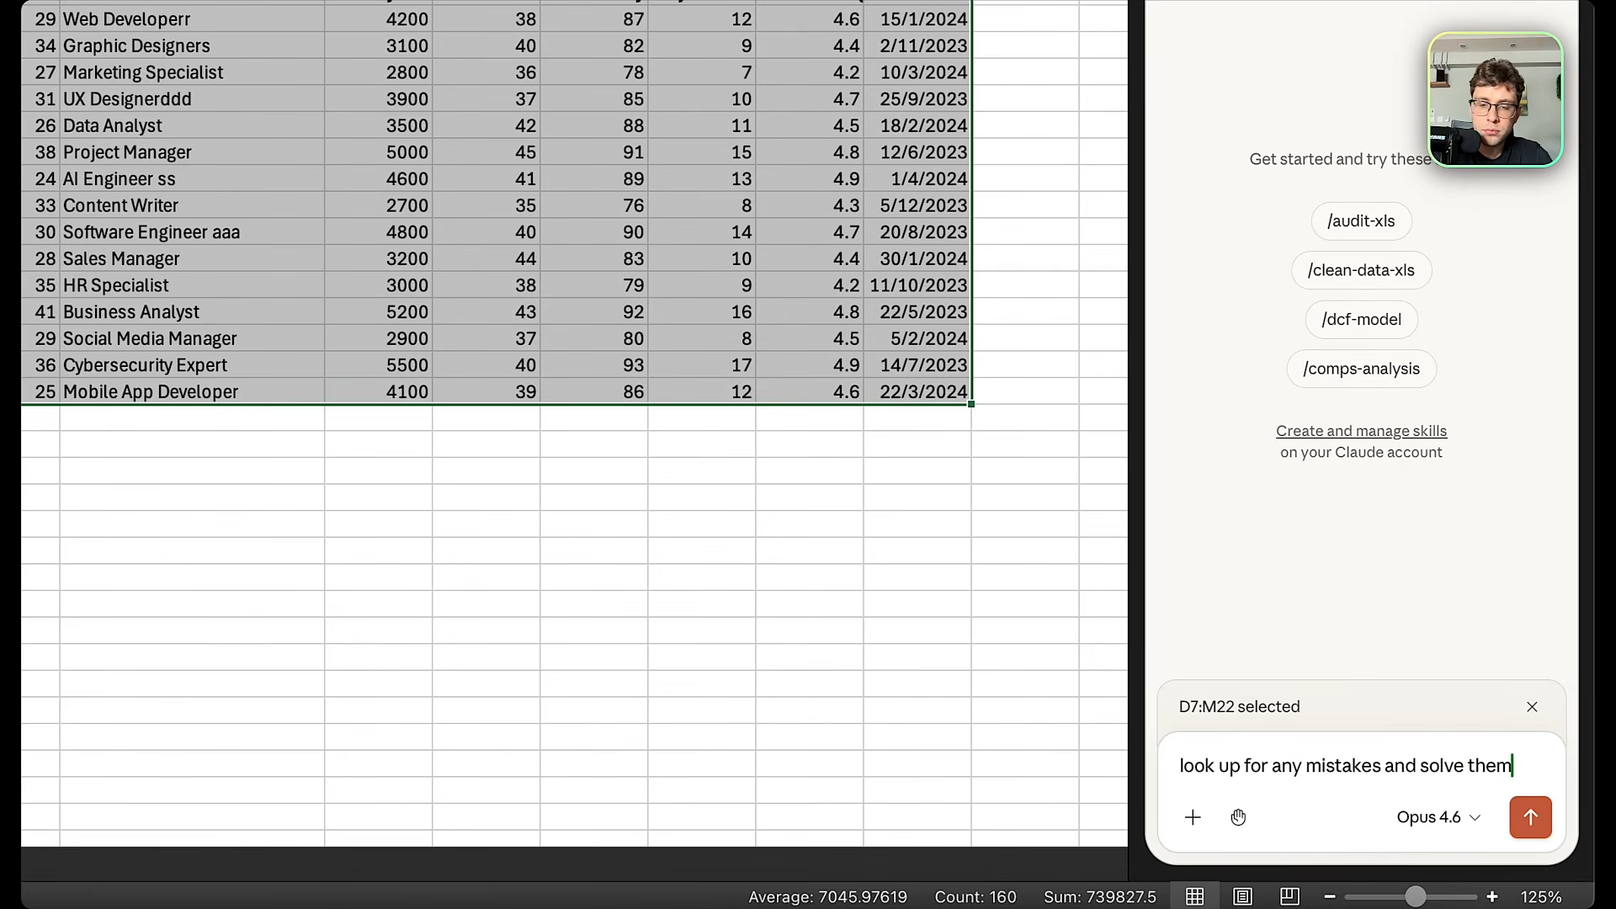
pyautogui.press('Return')
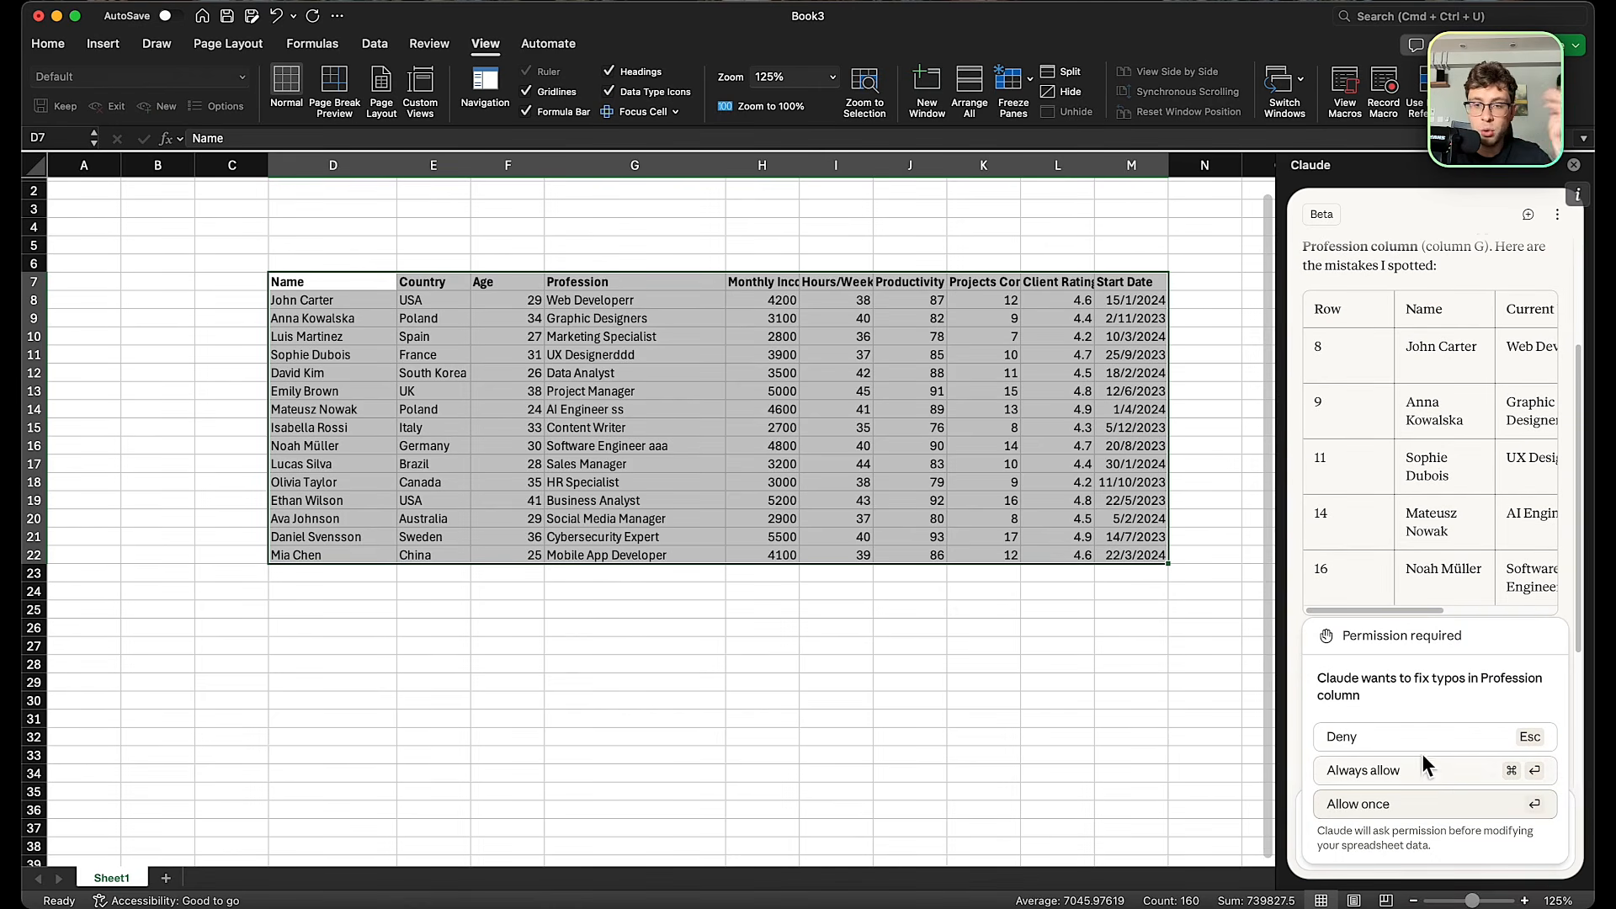
pyautogui.click(1437, 777)
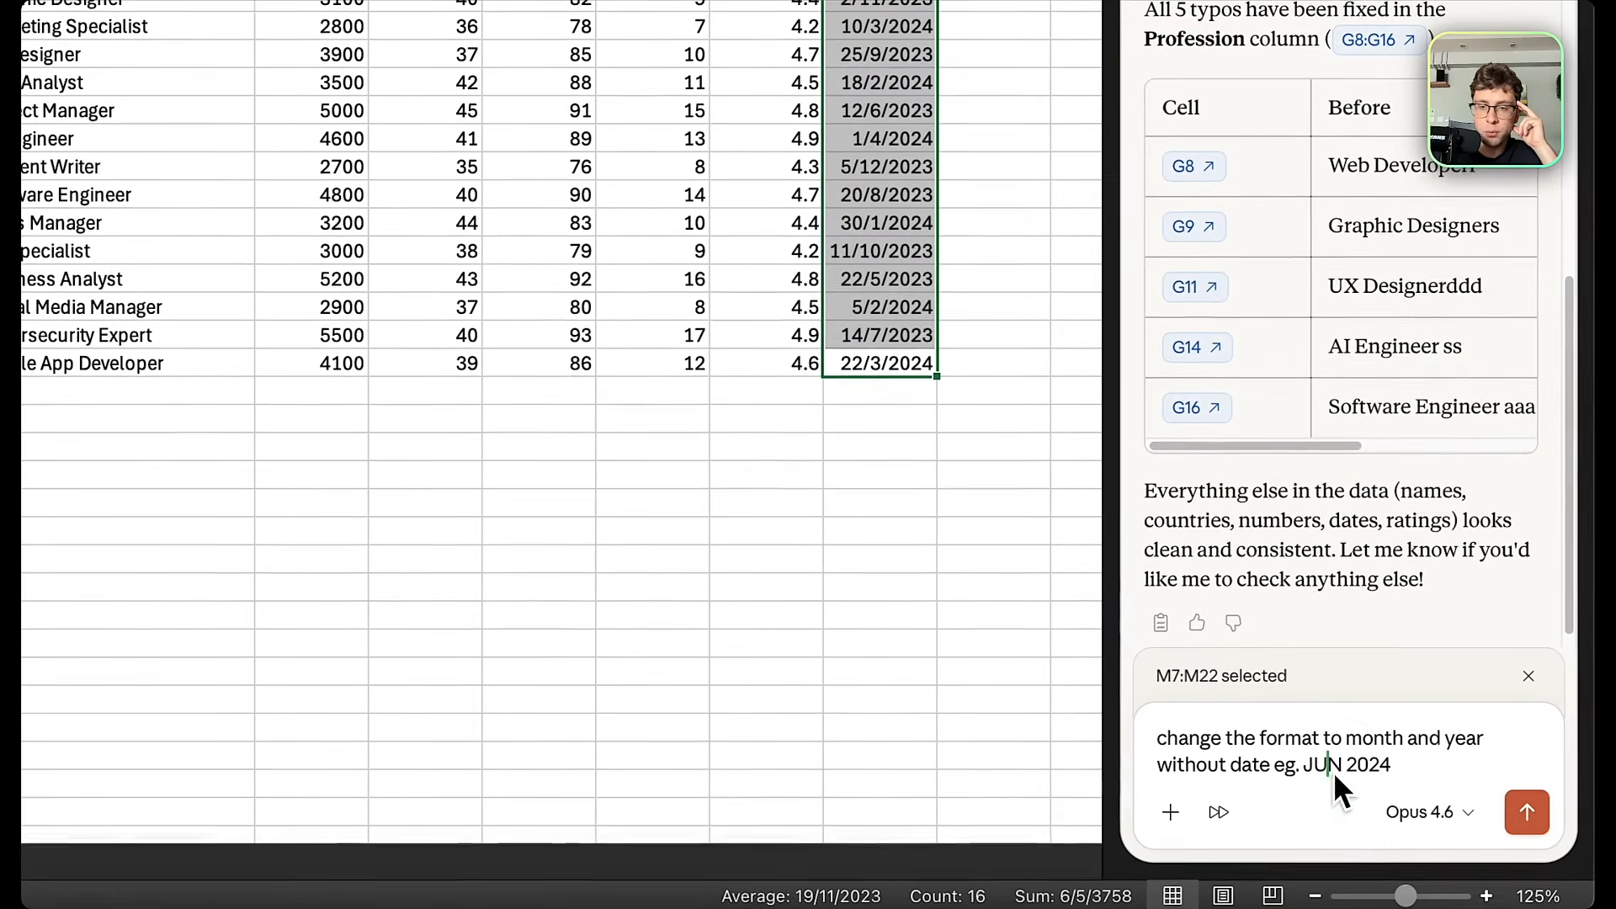
# Send Claude the request "change the format to month and year without date eg. JUN 2024" for M7:M22.
pyautogui.click(1370, 785)
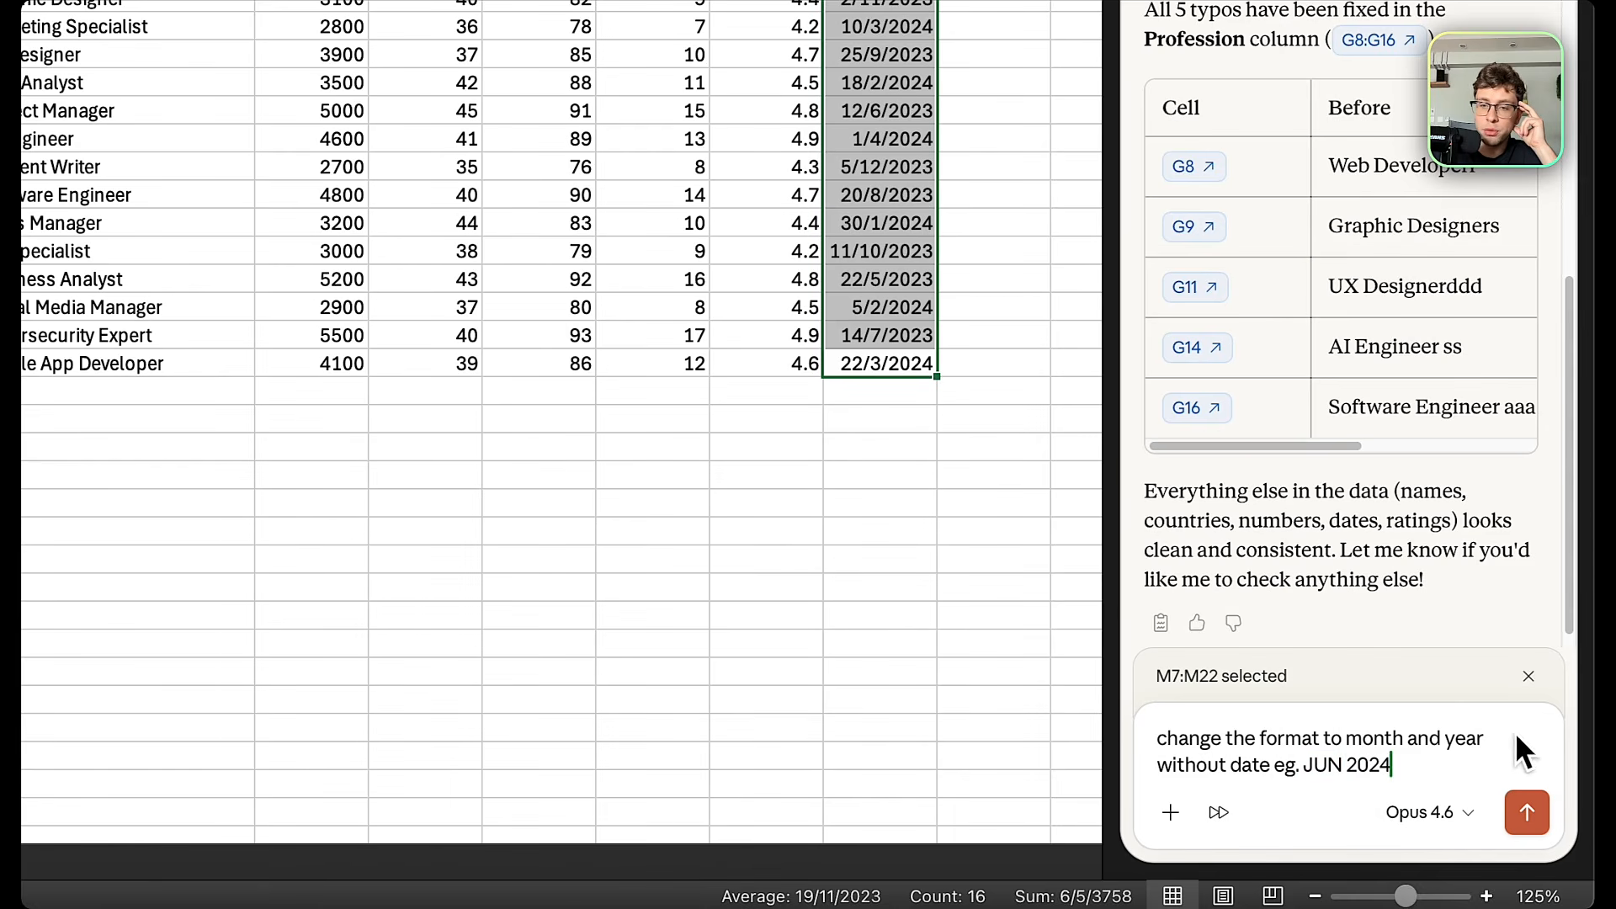
pyautogui.press('Return')
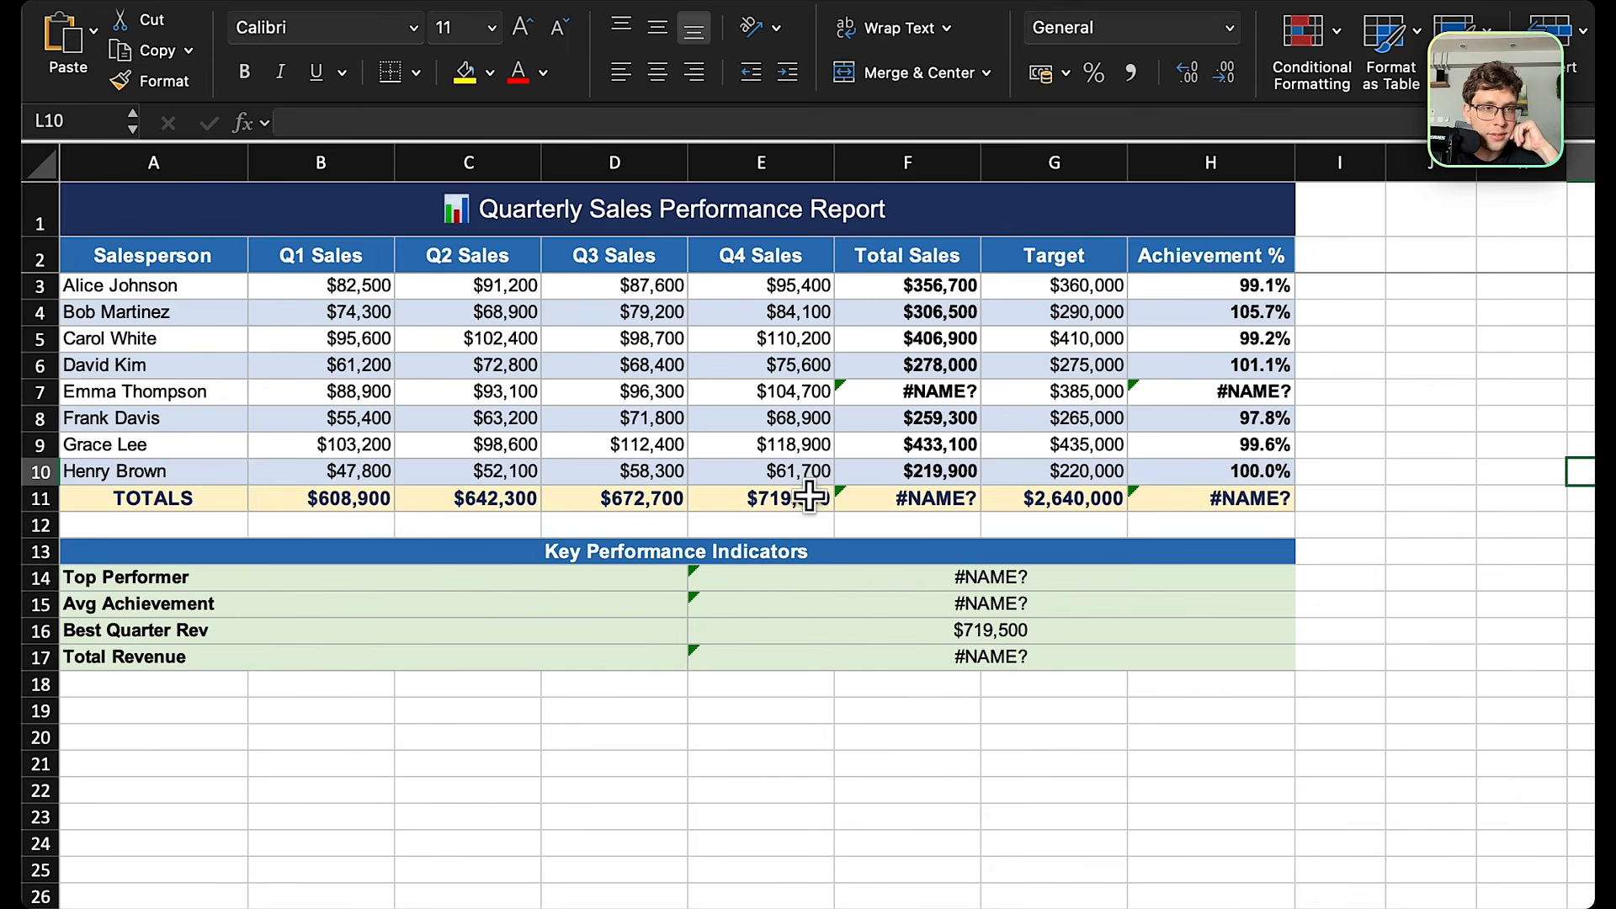
# Examine the Best Quarter Rev formula, the Q3 Sales column with its total, and the Total Sales formulas in F11 and F7.
pyautogui.click(976, 630)
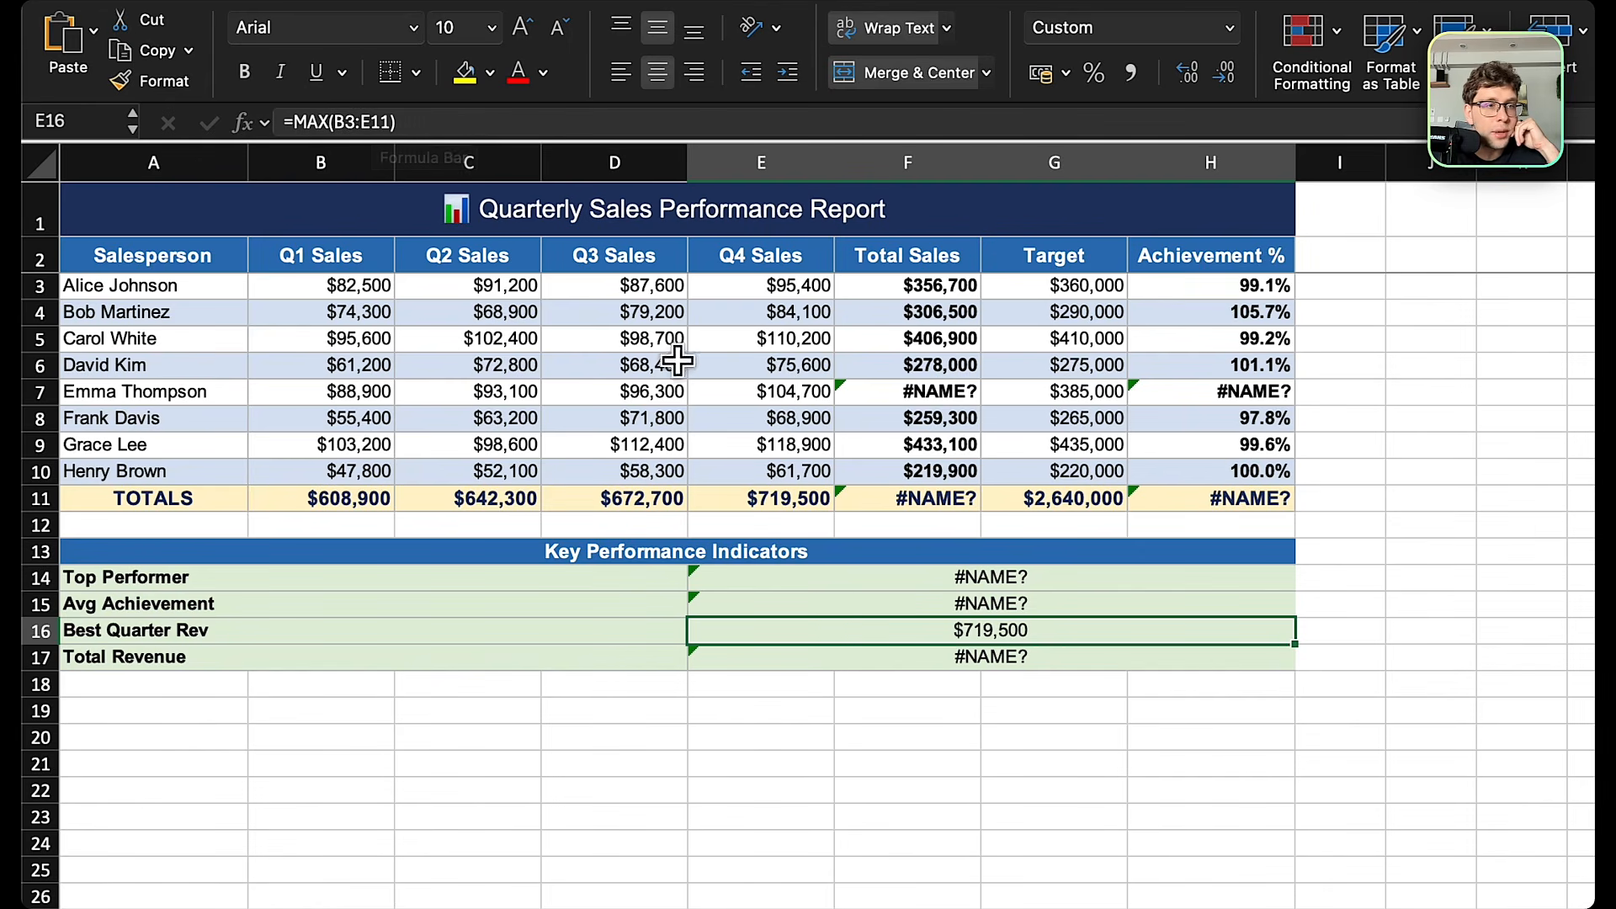
pyautogui.moveTo(669, 286); pyautogui.dragTo(653, 461)
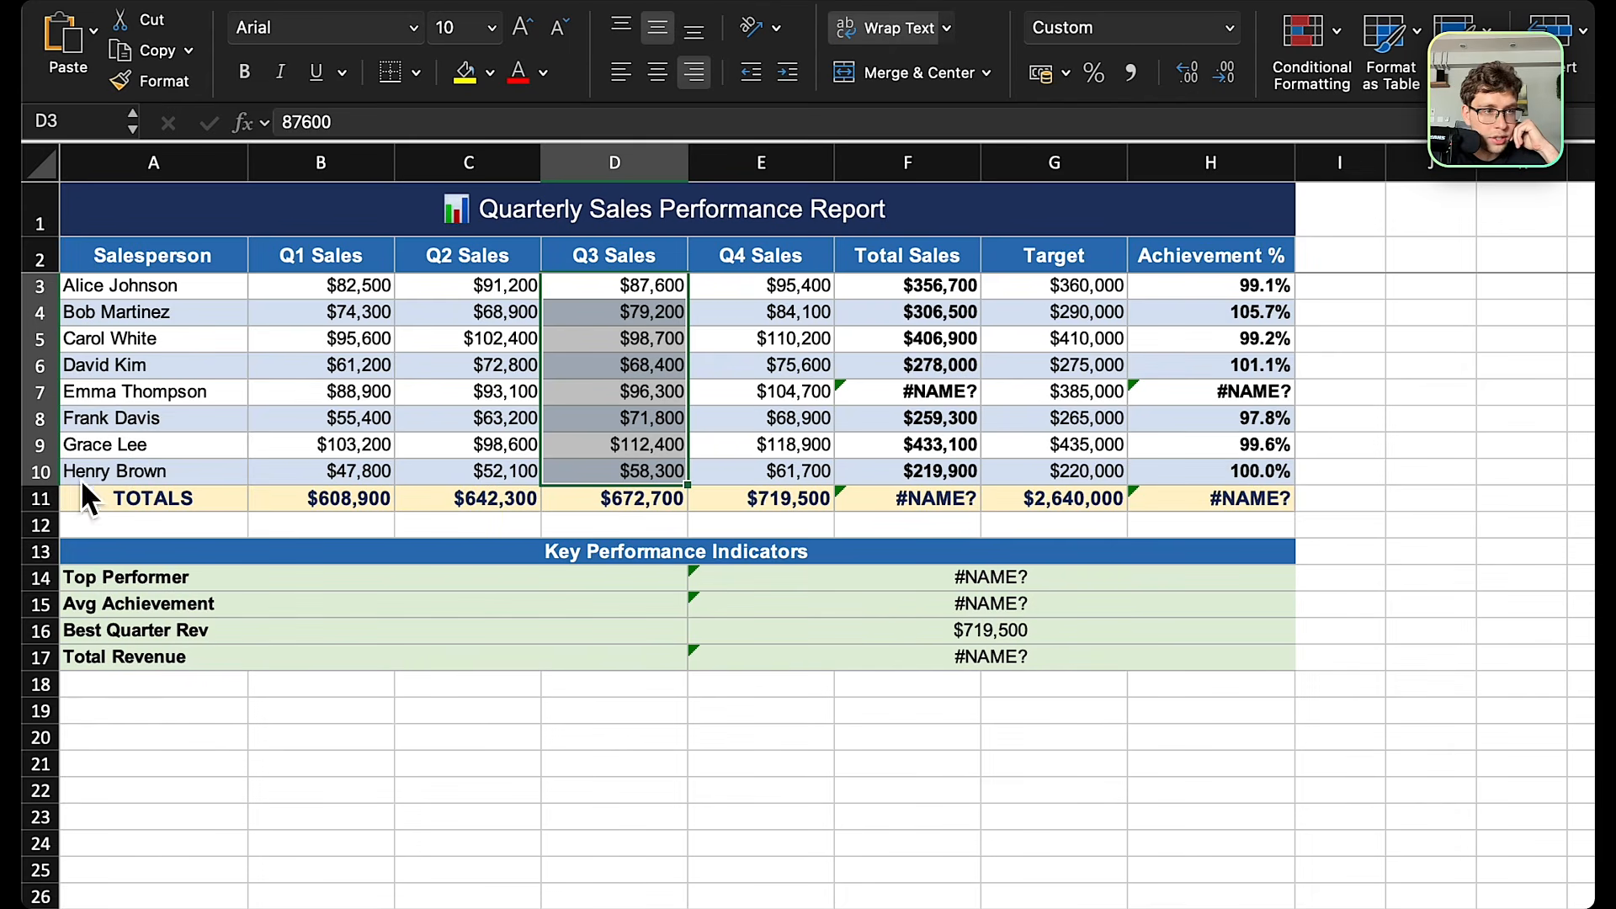
pyautogui.click(610, 498)
pyautogui.click(934, 499)
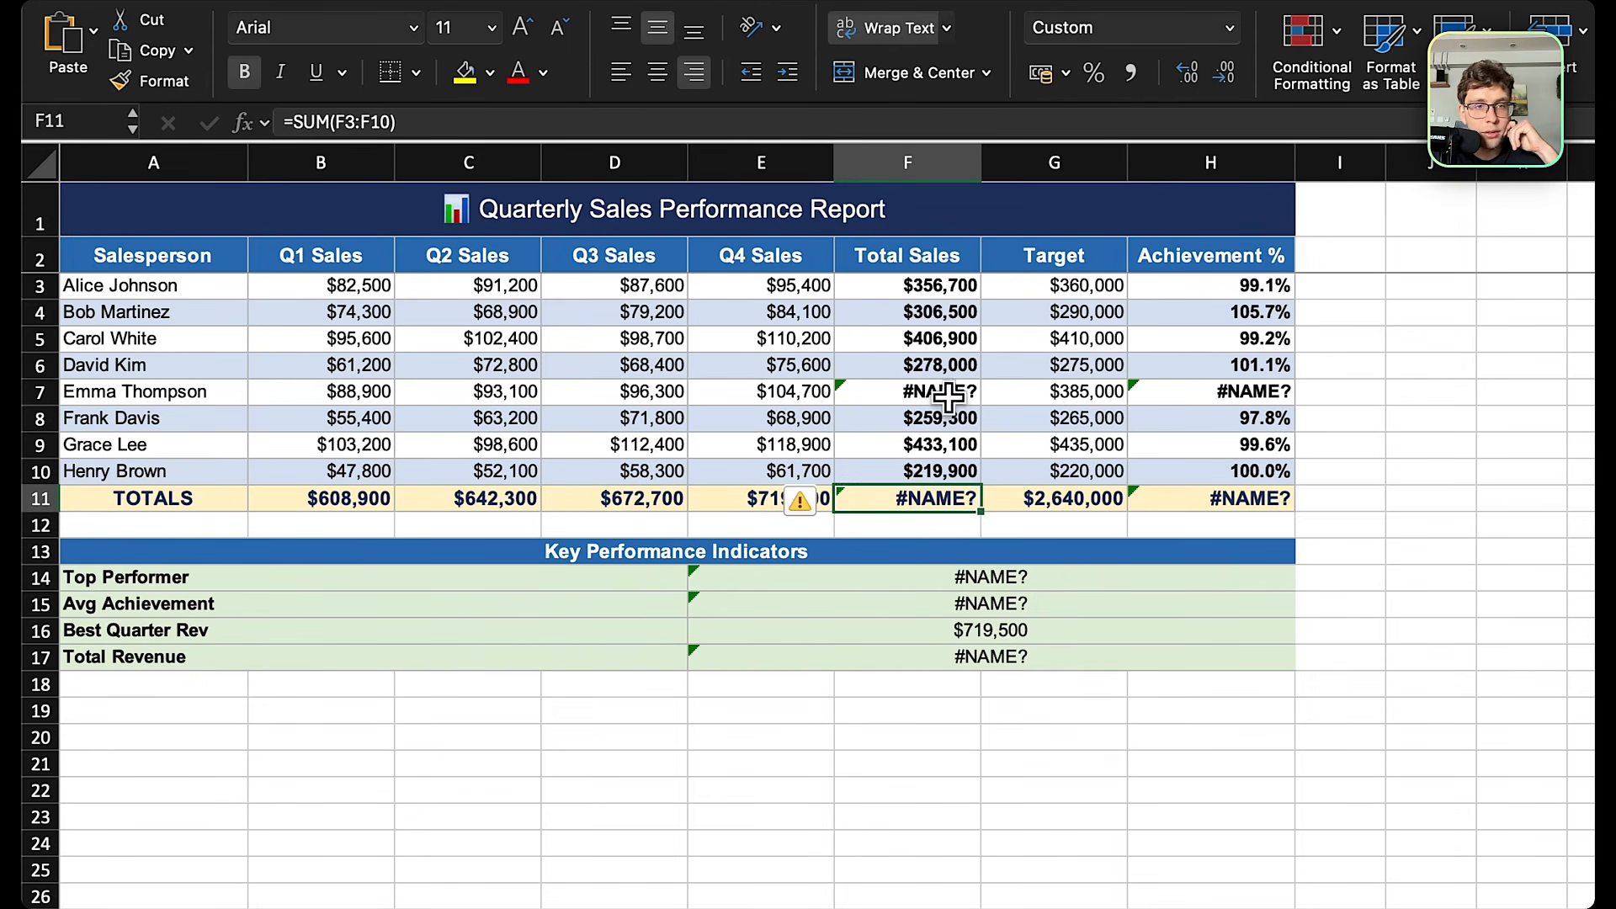
pyautogui.click(942, 394)
pyautogui.moveTo(384, 122); pyautogui.dragTo(349, 122)
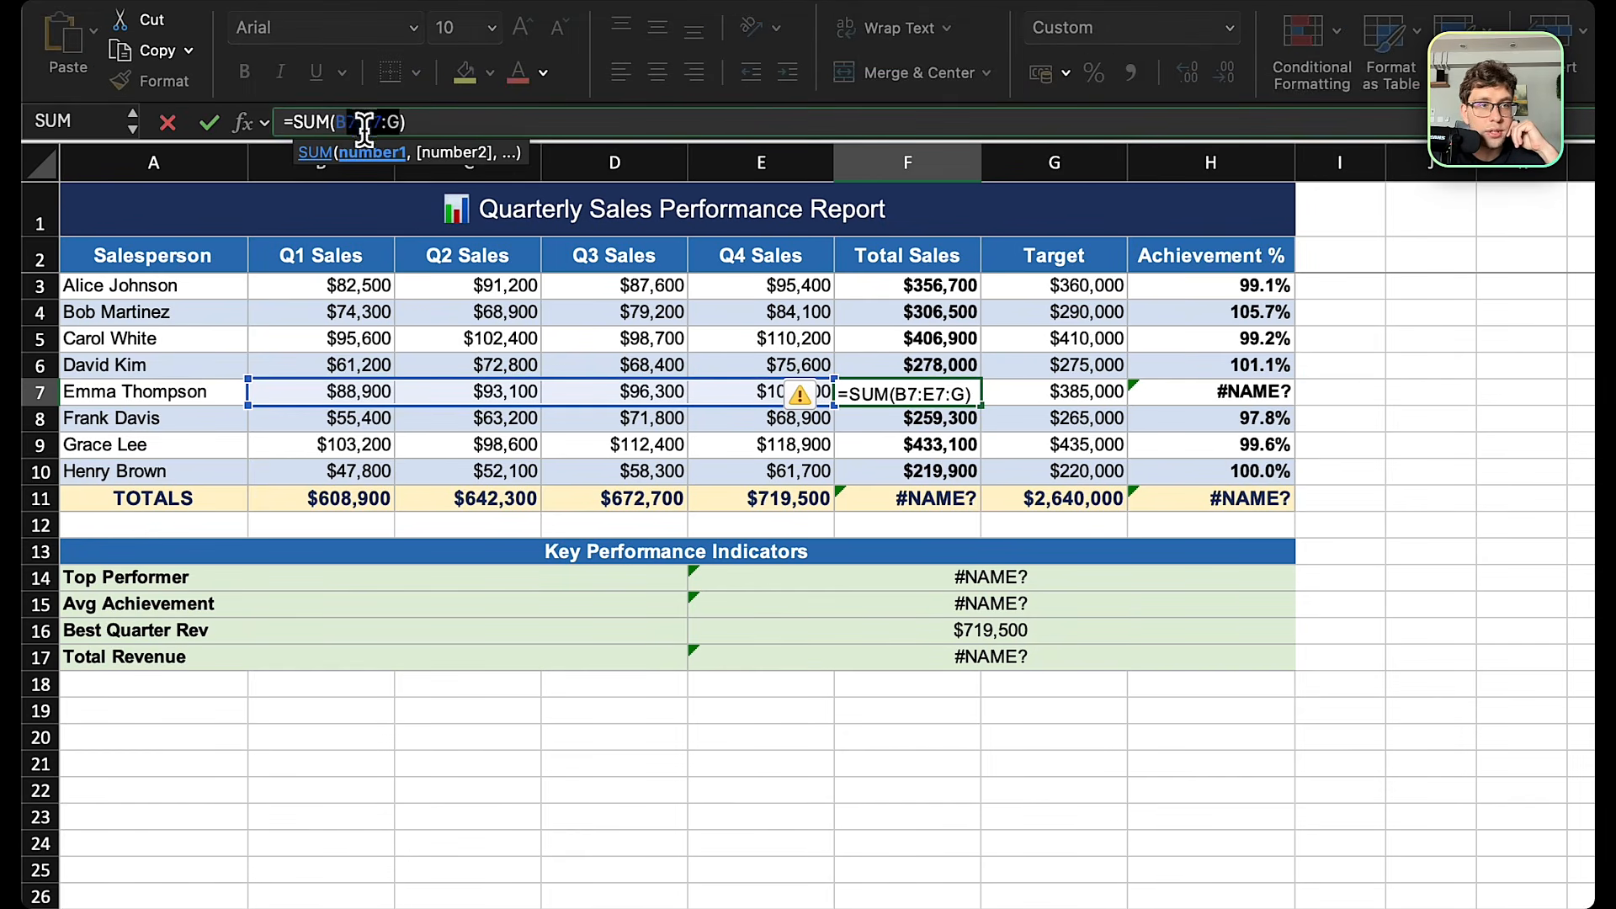
pyautogui.click(1534, 460)
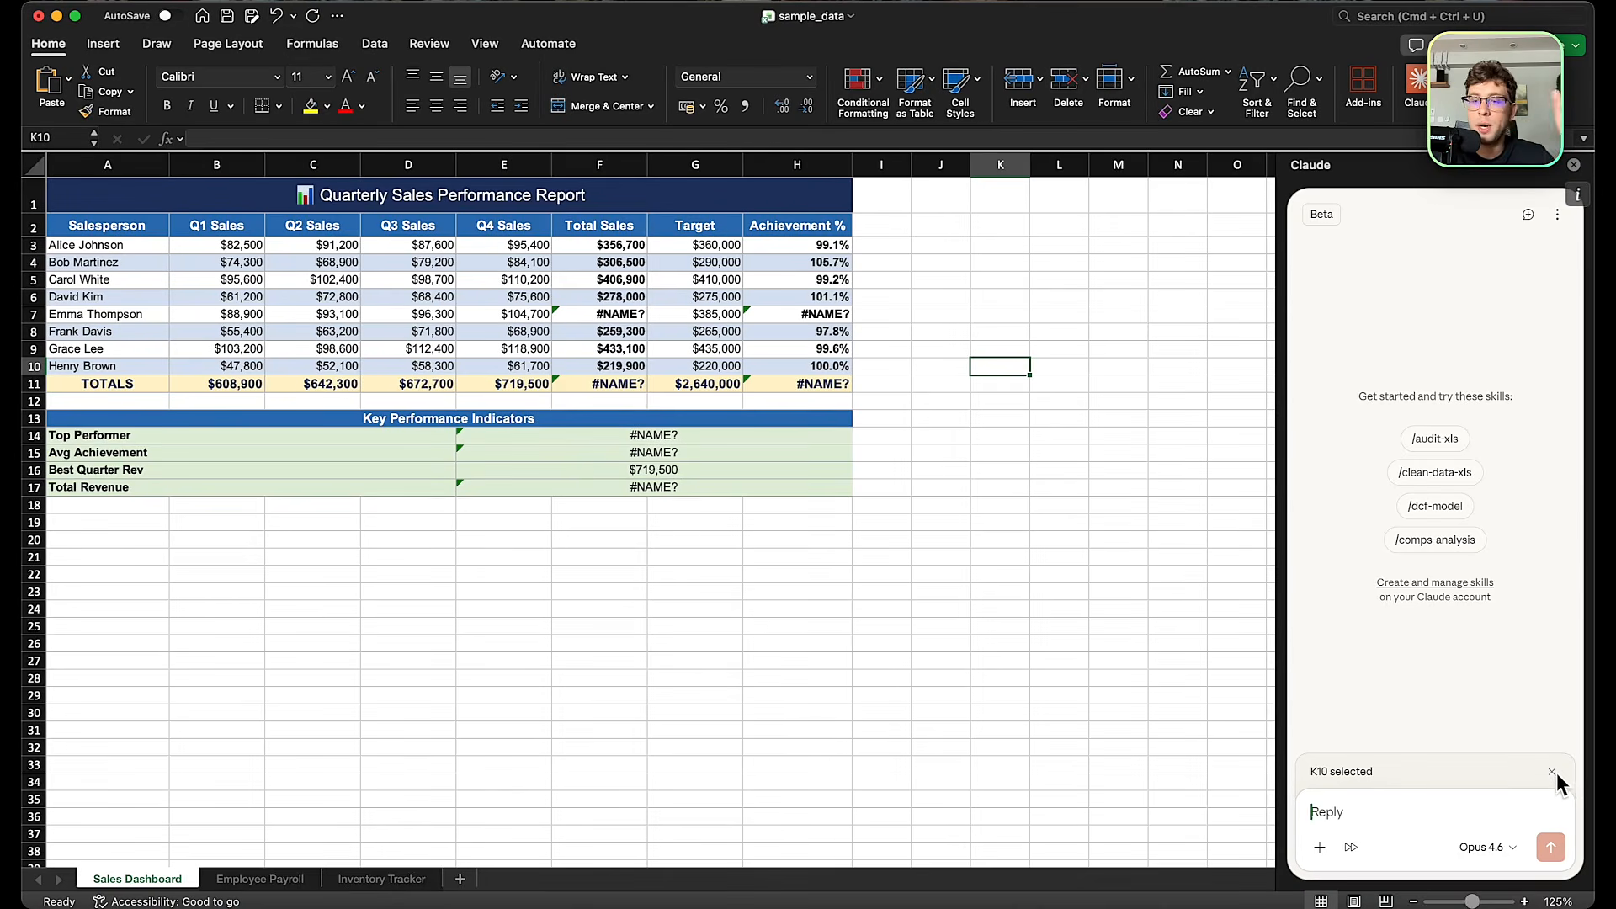
# Ask Claude "please could take a look whats wrong with this data?" about range A1:K21 of the Sales Dashboard.
pyautogui.click(1059, 557)
pyautogui.moveTo(988, 559); pyautogui.dragTo(281, 220)
pyautogui.click(1551, 771)
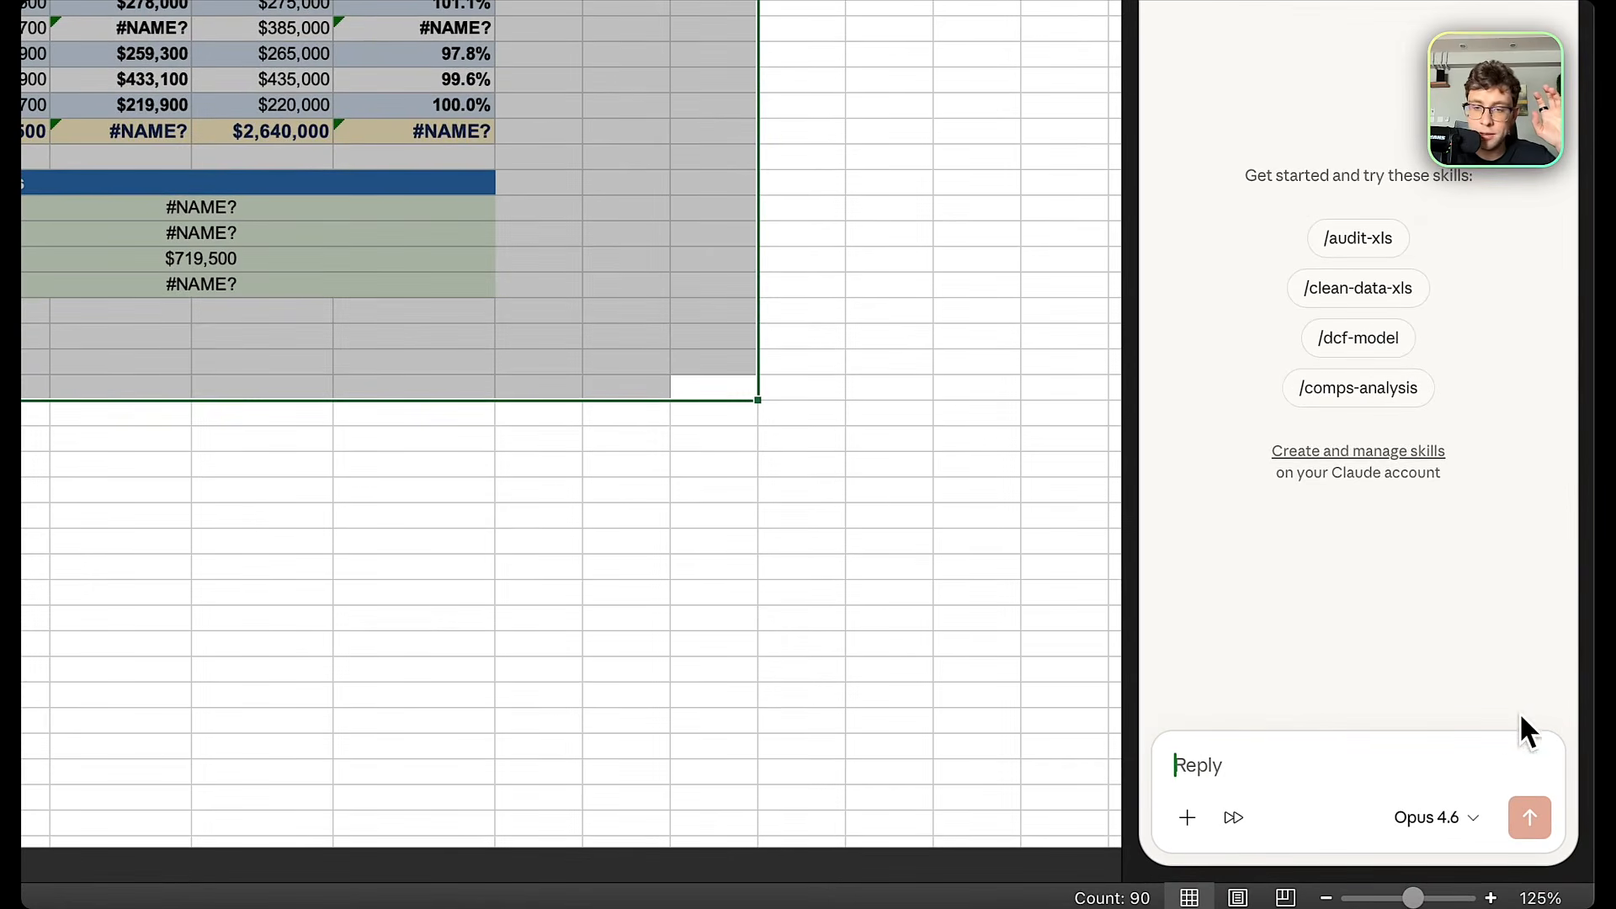
pyautogui.click(1303, 766)
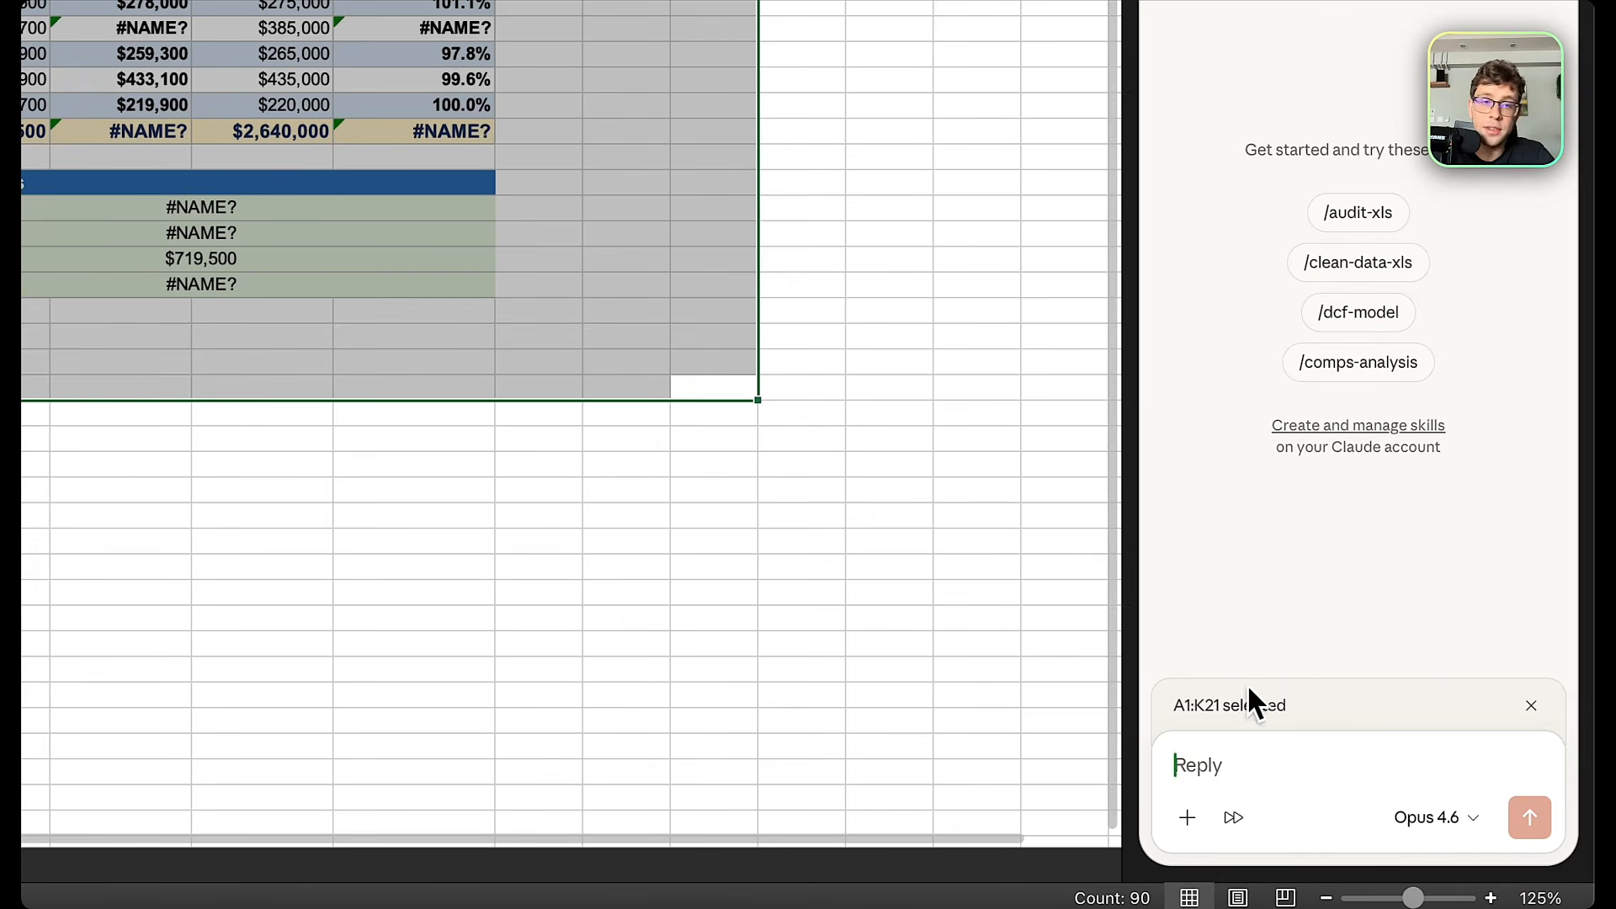
pyautogui.write('pleas')
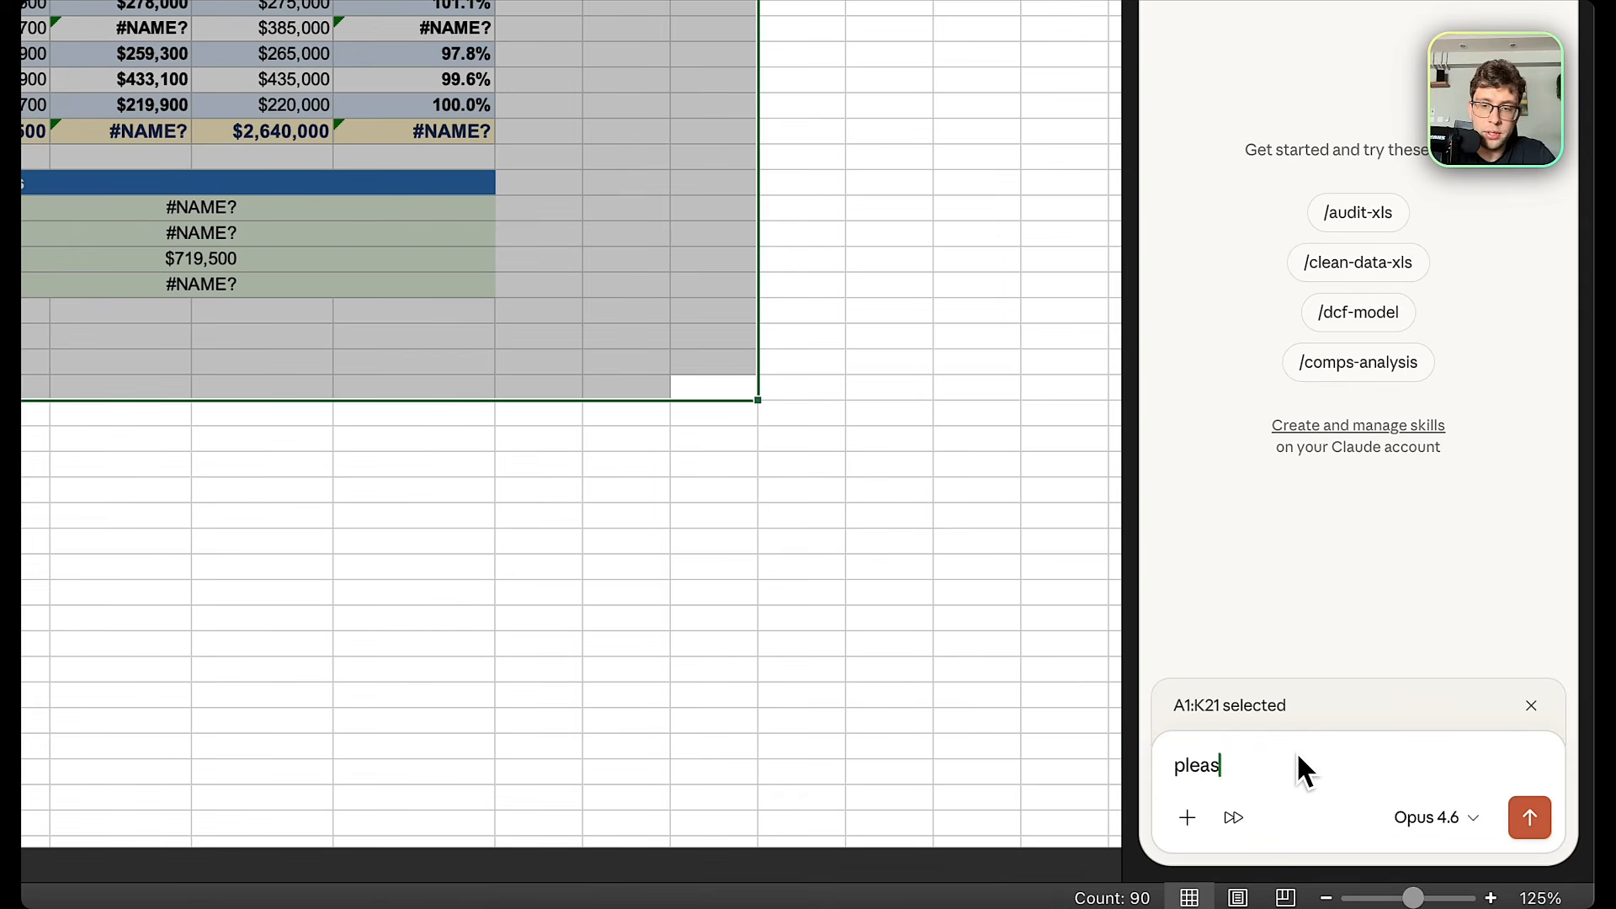
pyautogui.write('e could take a ')
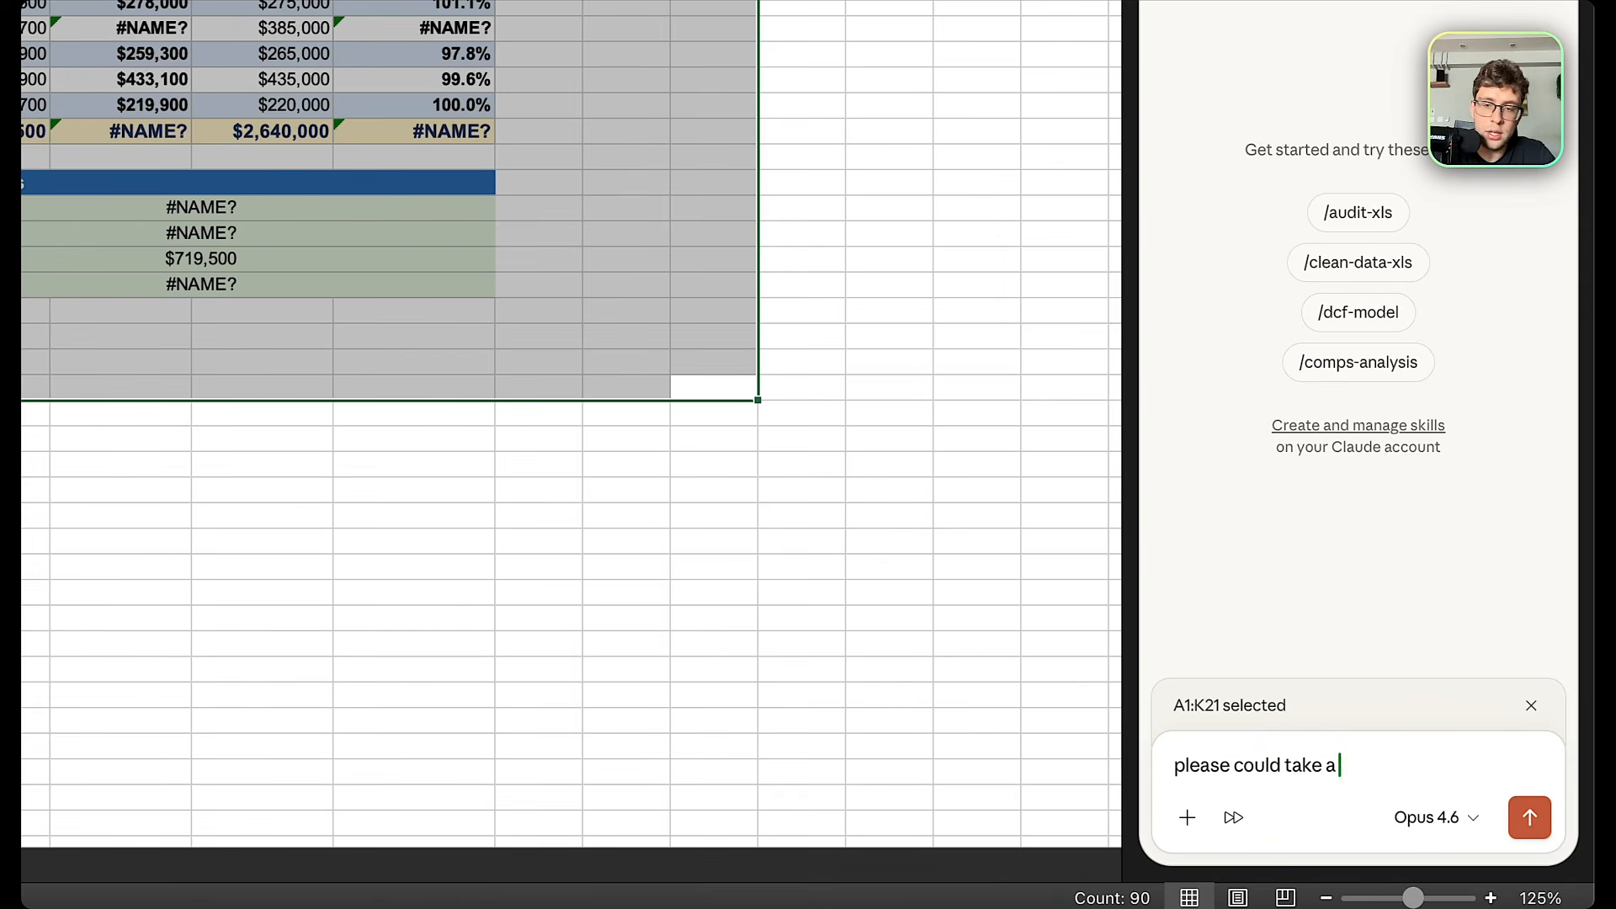
pyautogui.write('look whats wrong with this fi')
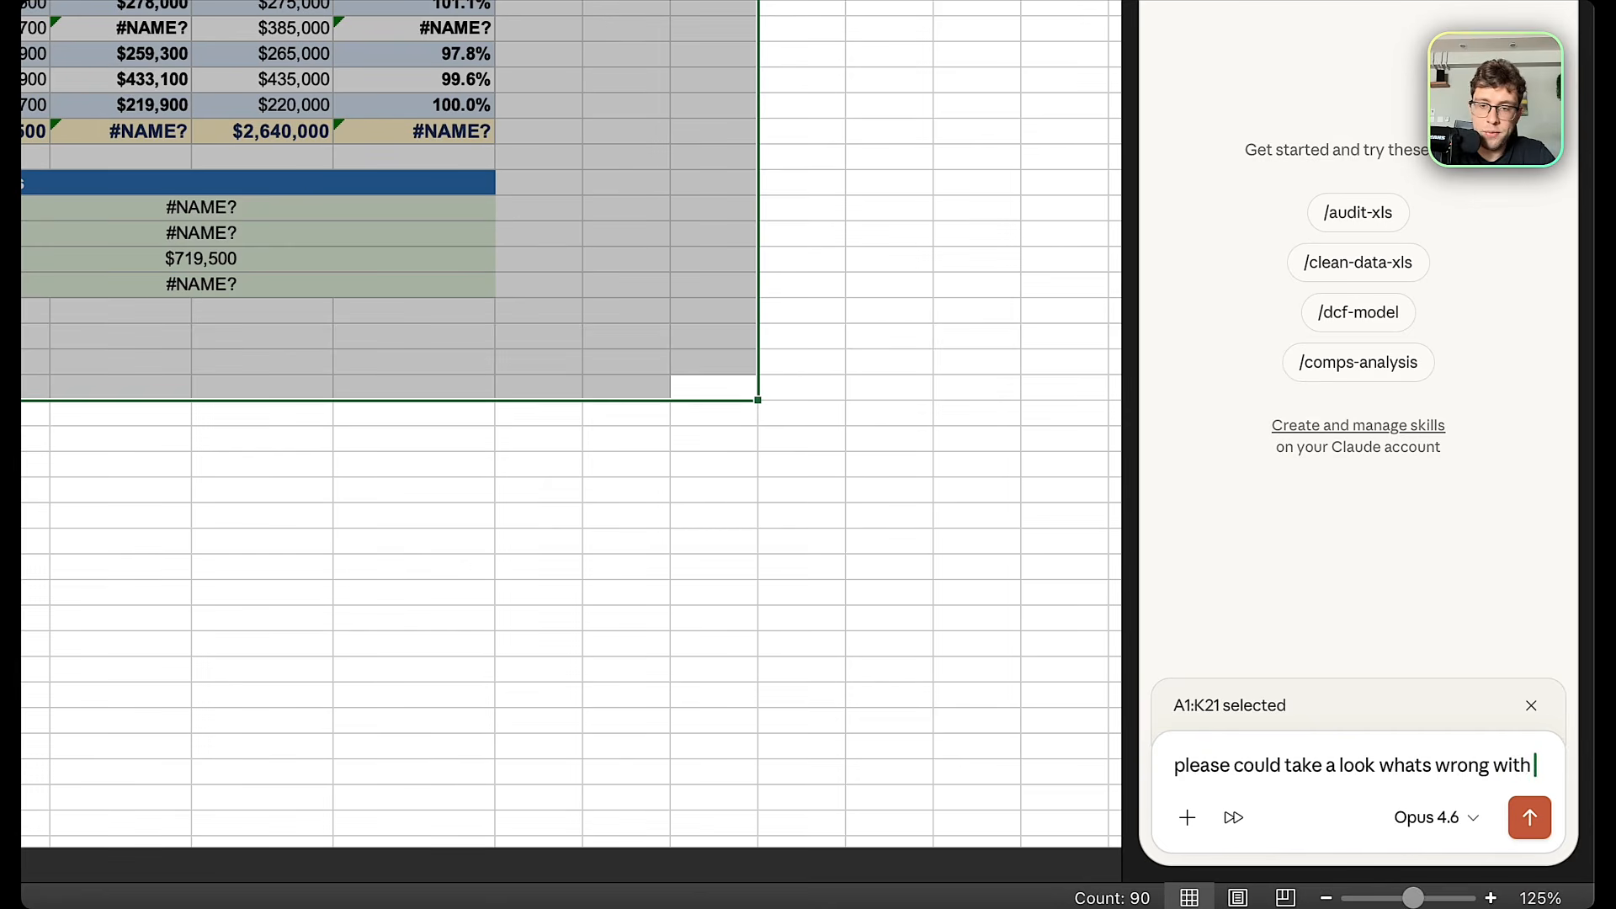
pyautogui.press('BackSpace')
pyautogui.press('BackSpace')
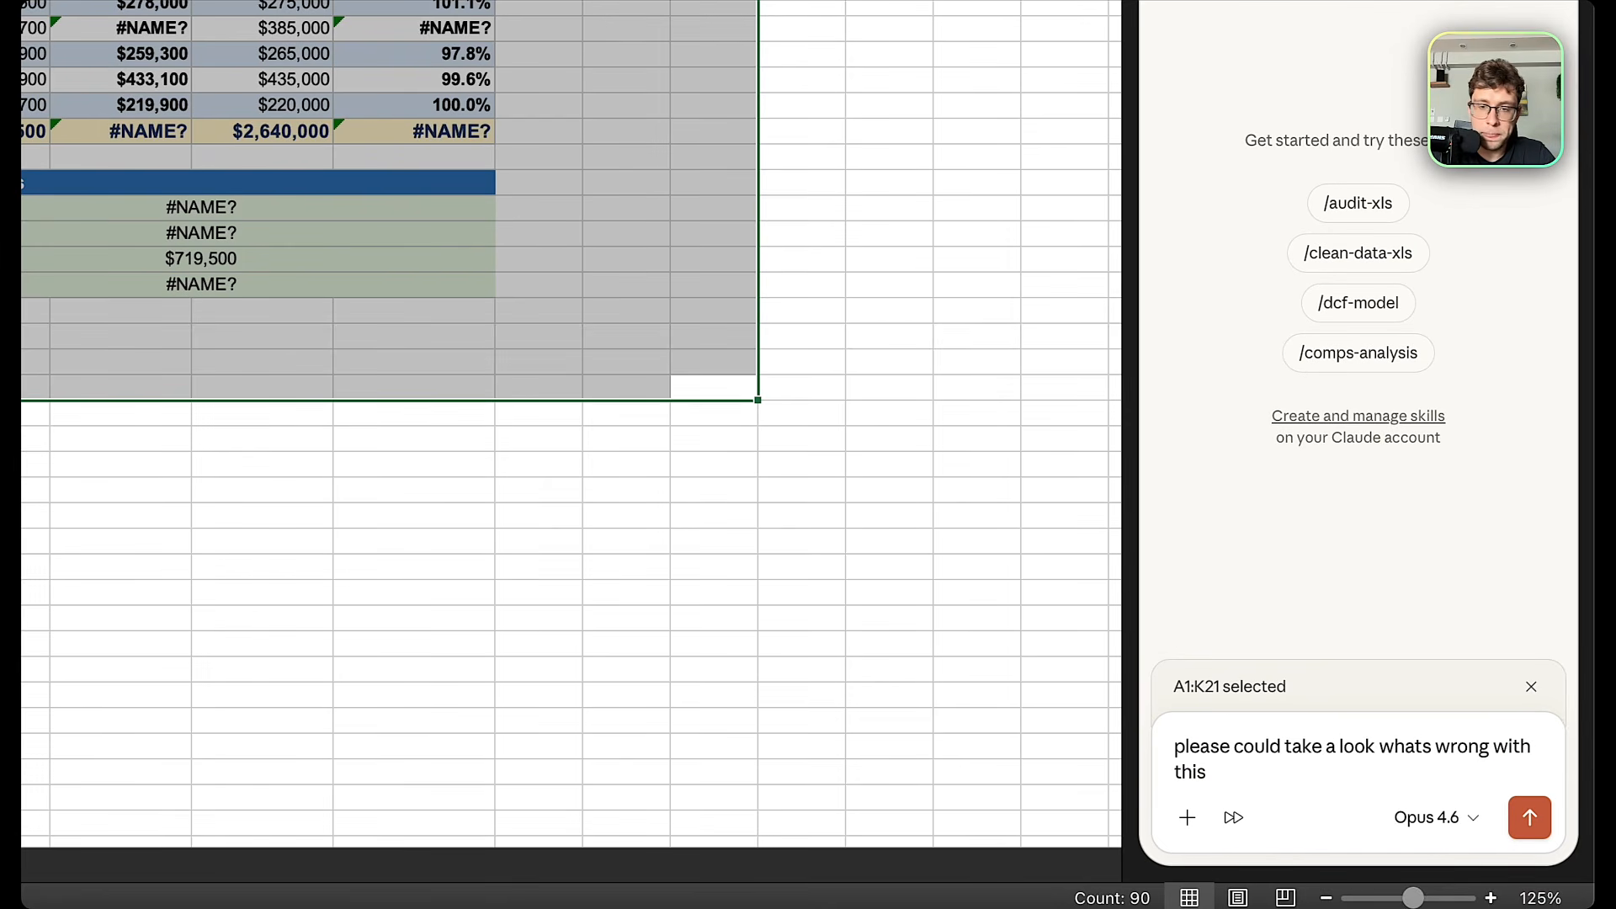
pyautogui.press('BackSpace')
pyautogui.press('BackSpace')
pyautogui.press('BackSpace')
pyautogui.write('data?')
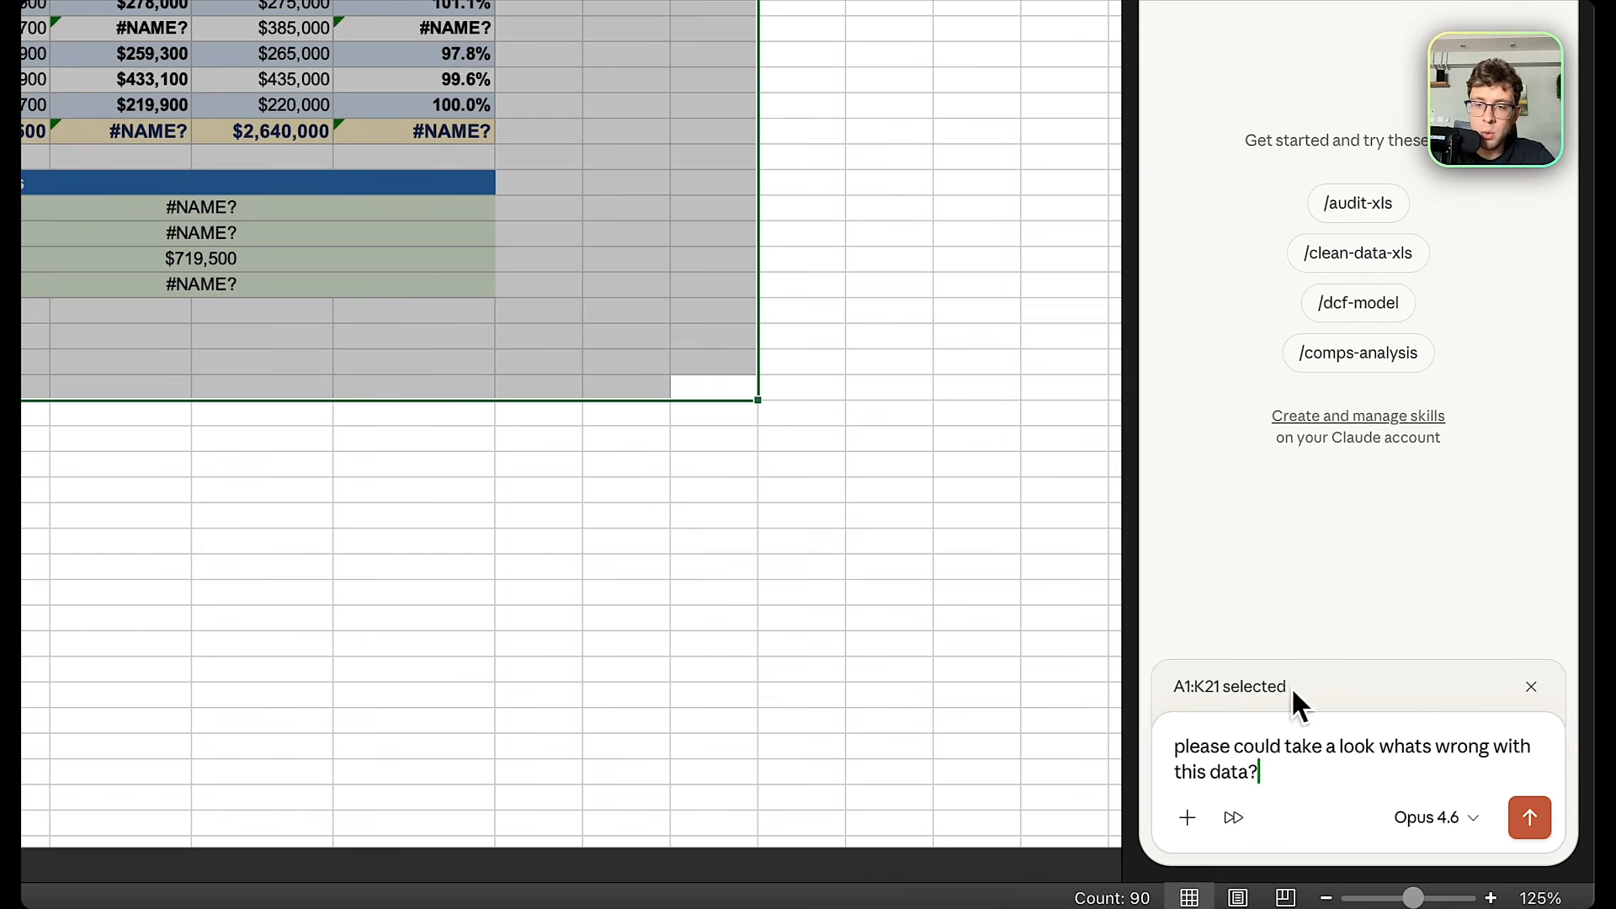
pyautogui.click(1531, 818)
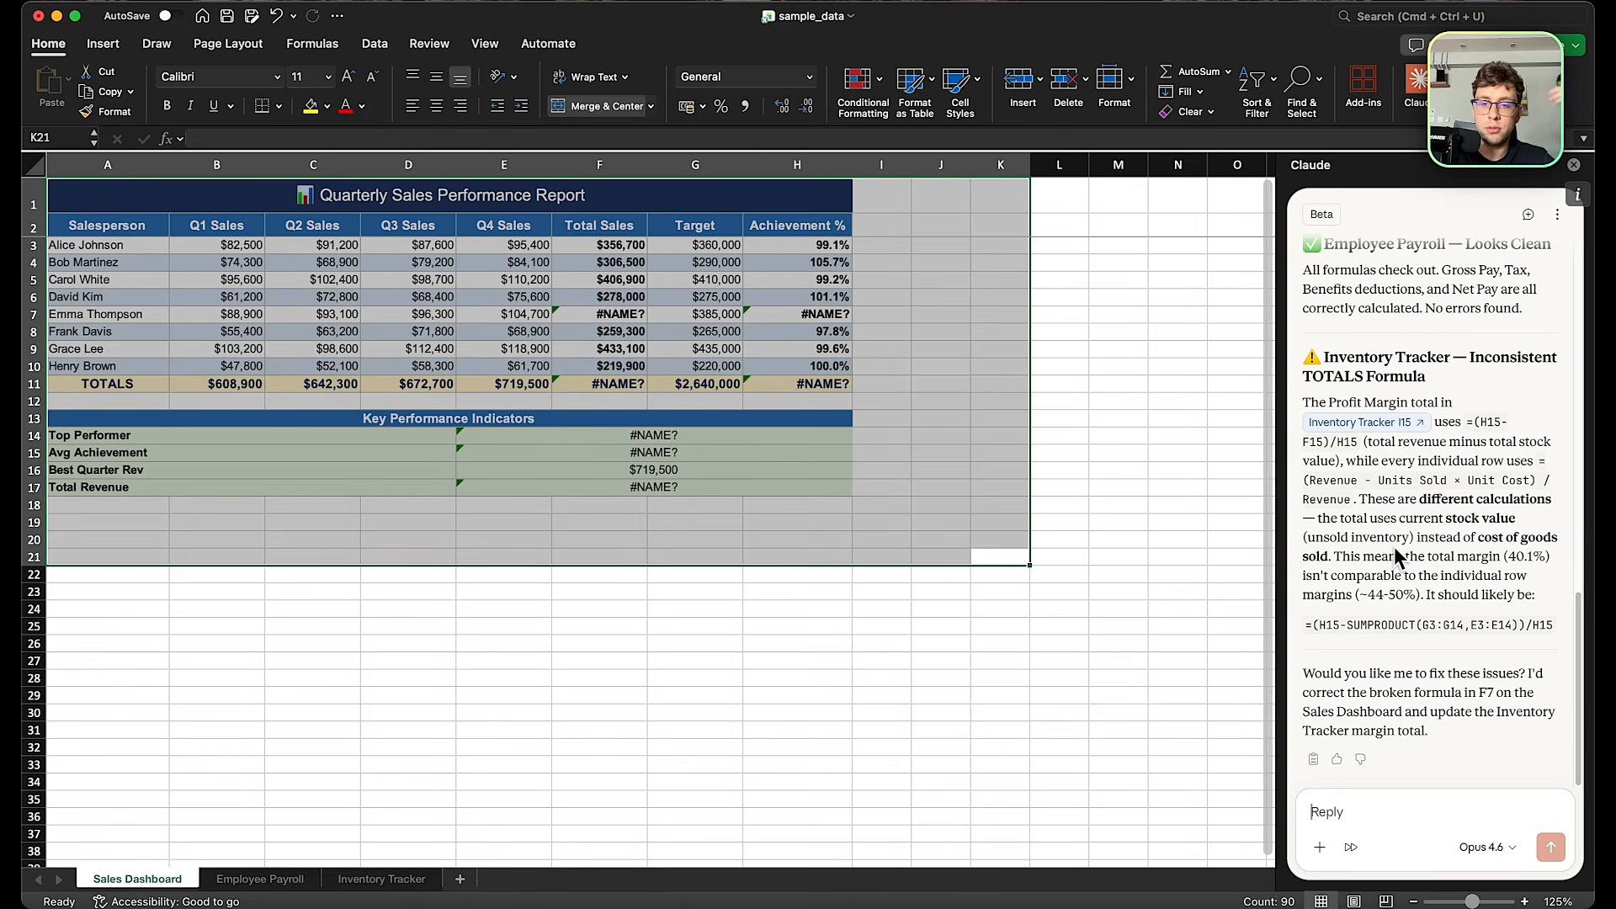
# Tell Claude "okey please solve it for me then" and read through its summary of the Sales Dashboard and Inventory Tracker fixes.
pyautogui.click(1383, 821)
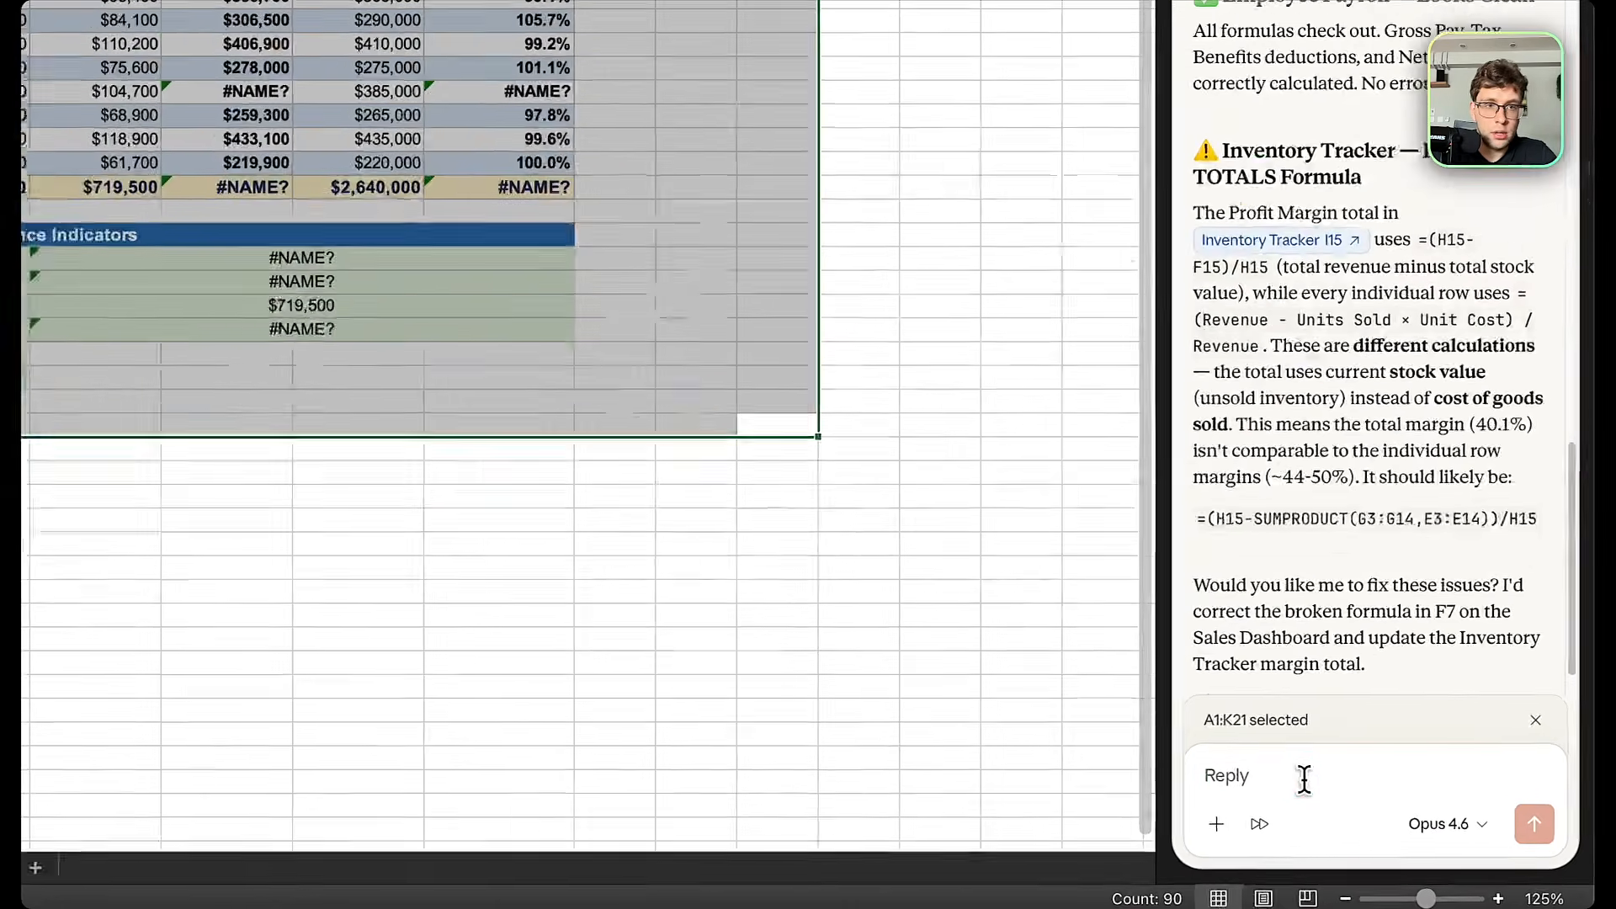
pyautogui.write('okey please solve it for me then')
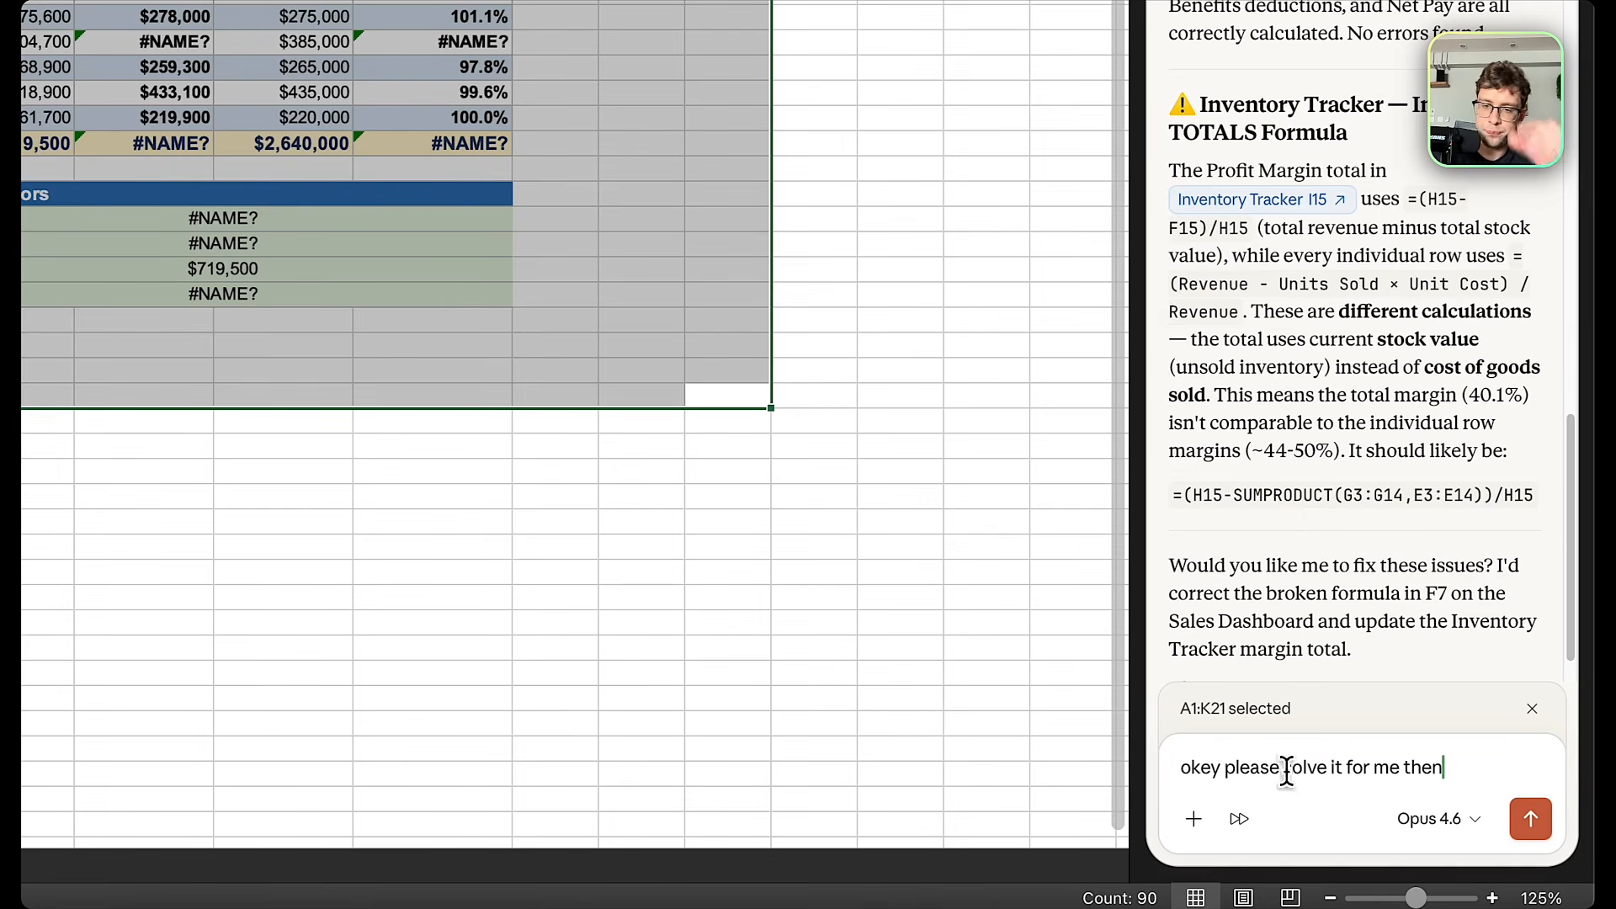
pyautogui.press('Return')
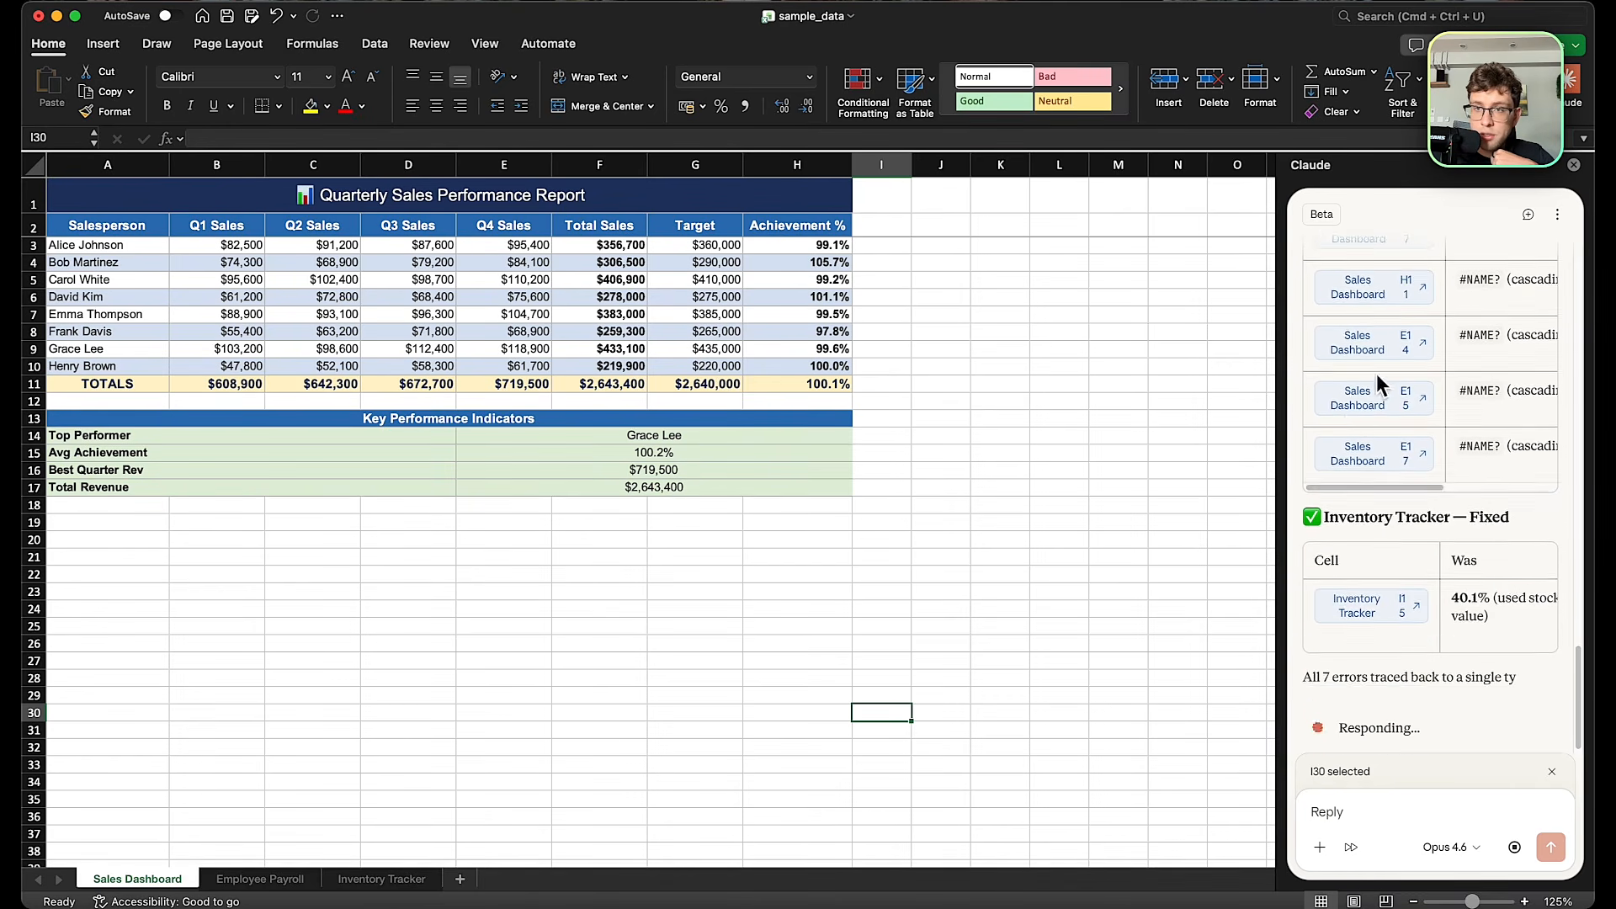
pyautogui.scroll(5, 1438, 308)
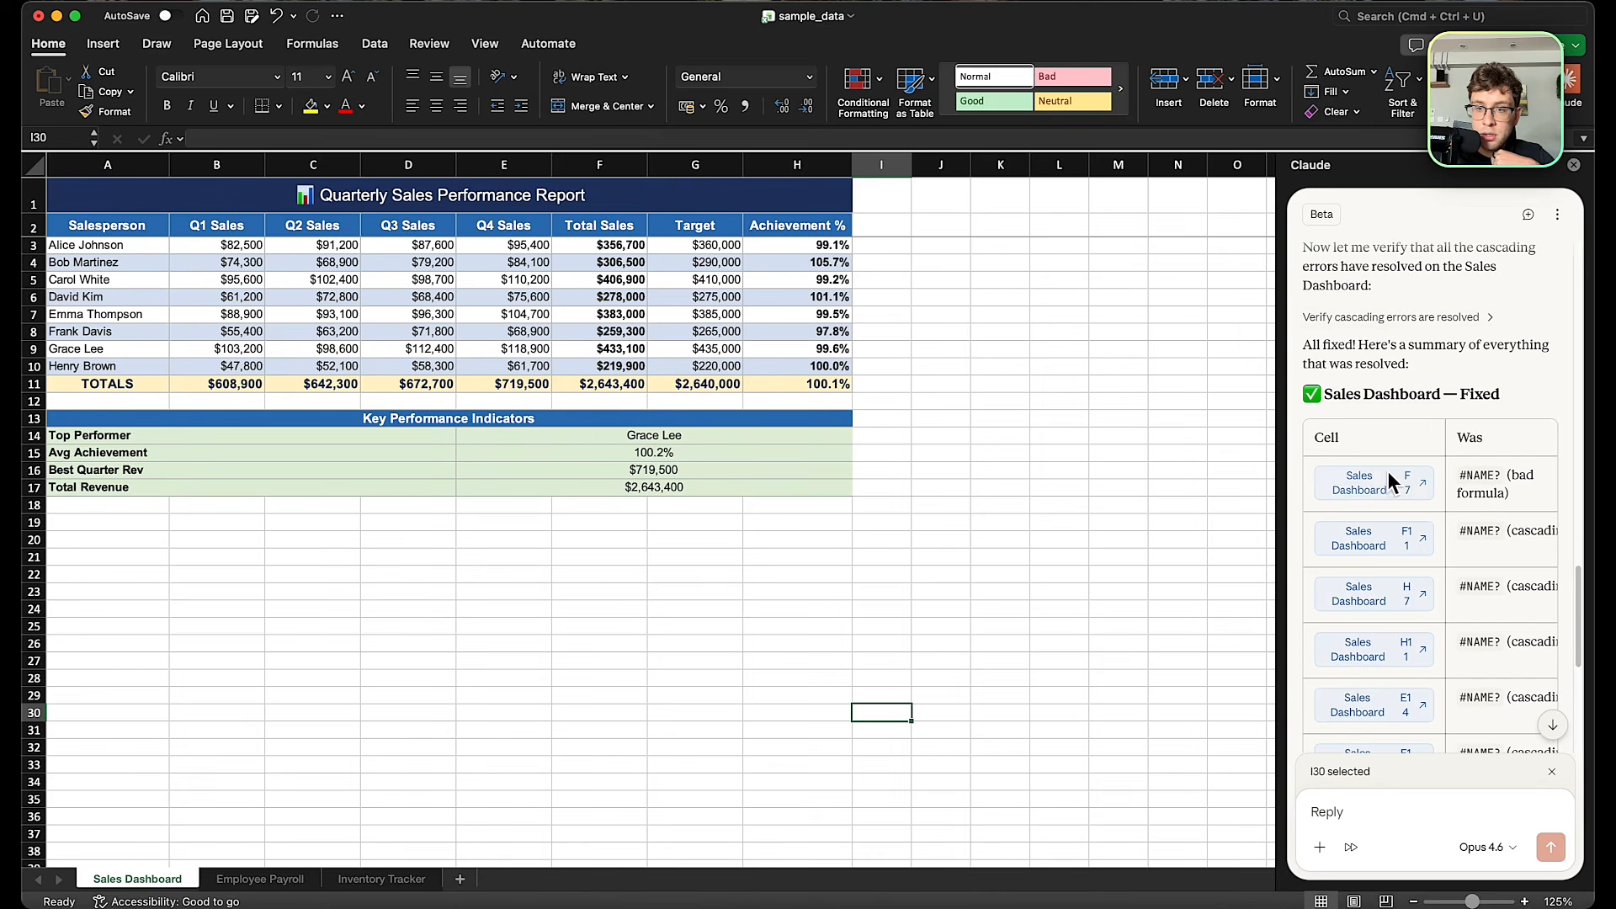
pyautogui.scroll(-3, 1398, 478)
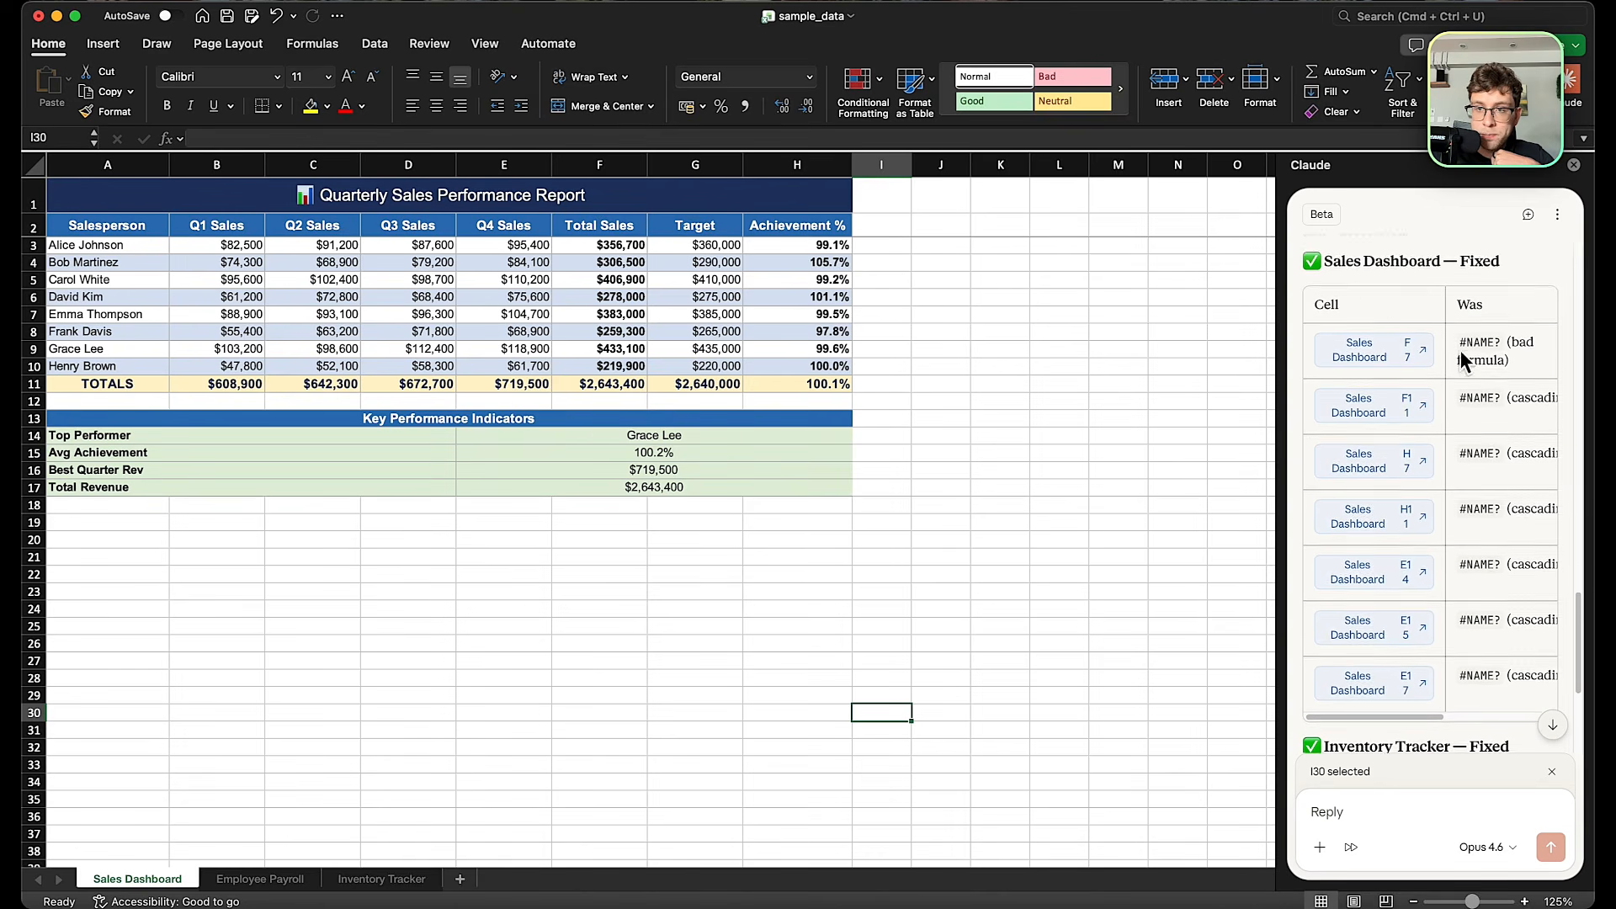
pyautogui.scroll(-1, 1466, 366)
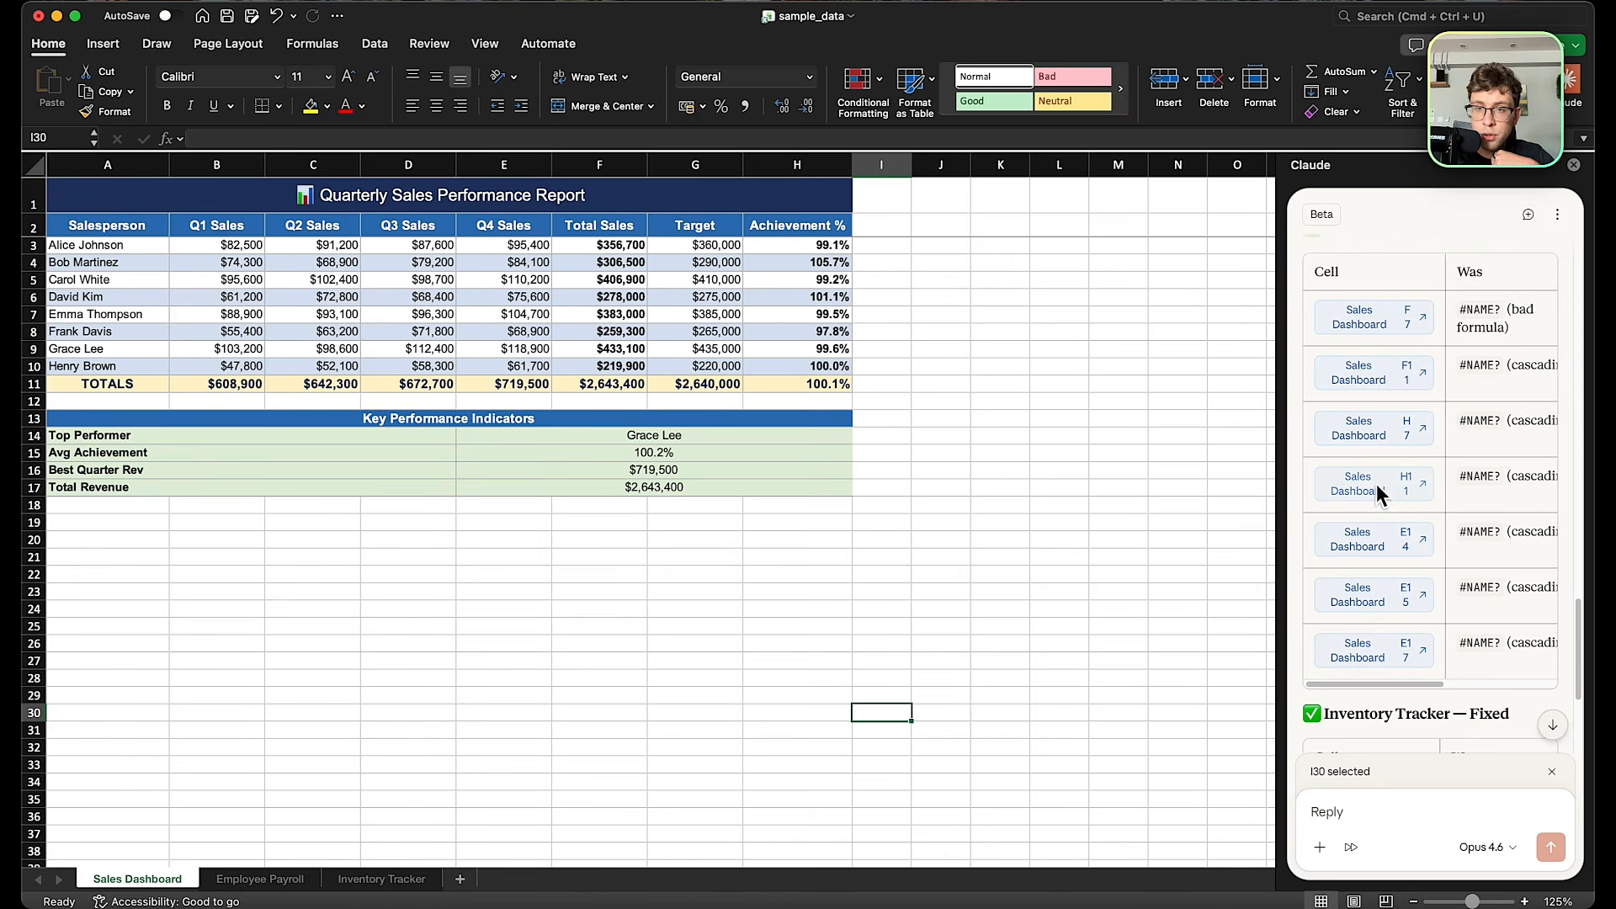
pyautogui.scroll(-5, 1384, 383)
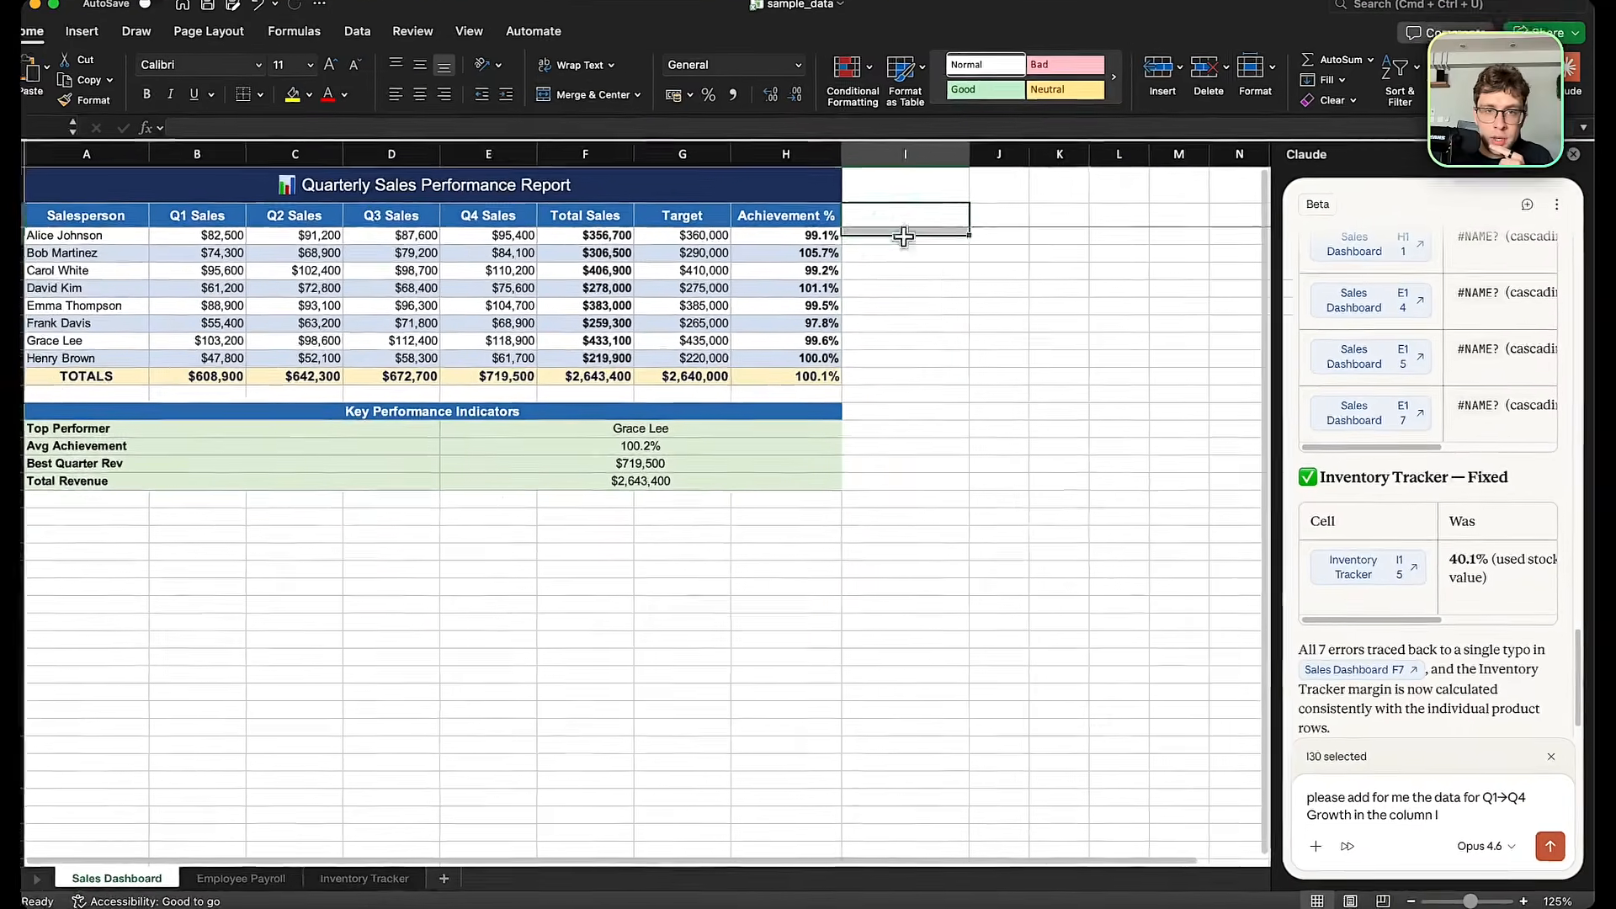
# Send Claude the request "please add for me the data for Q1→Q4 Growth in the column I" for range I2:I11.
pyautogui.moveTo(915, 224); pyautogui.dragTo(899, 381)
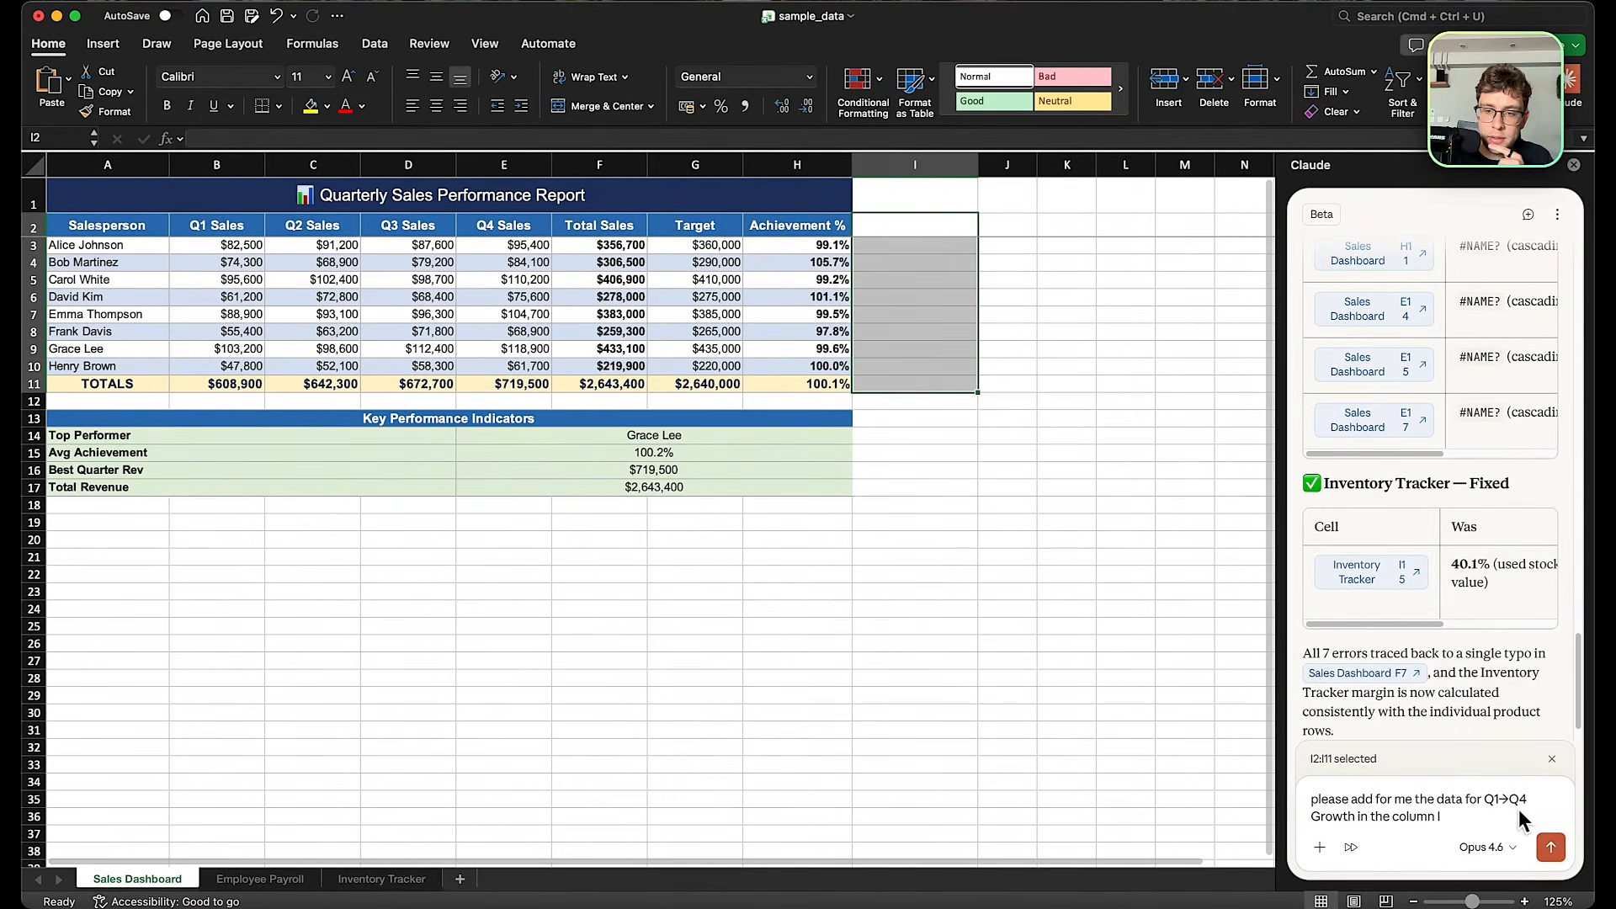
pyautogui.click(1549, 848)
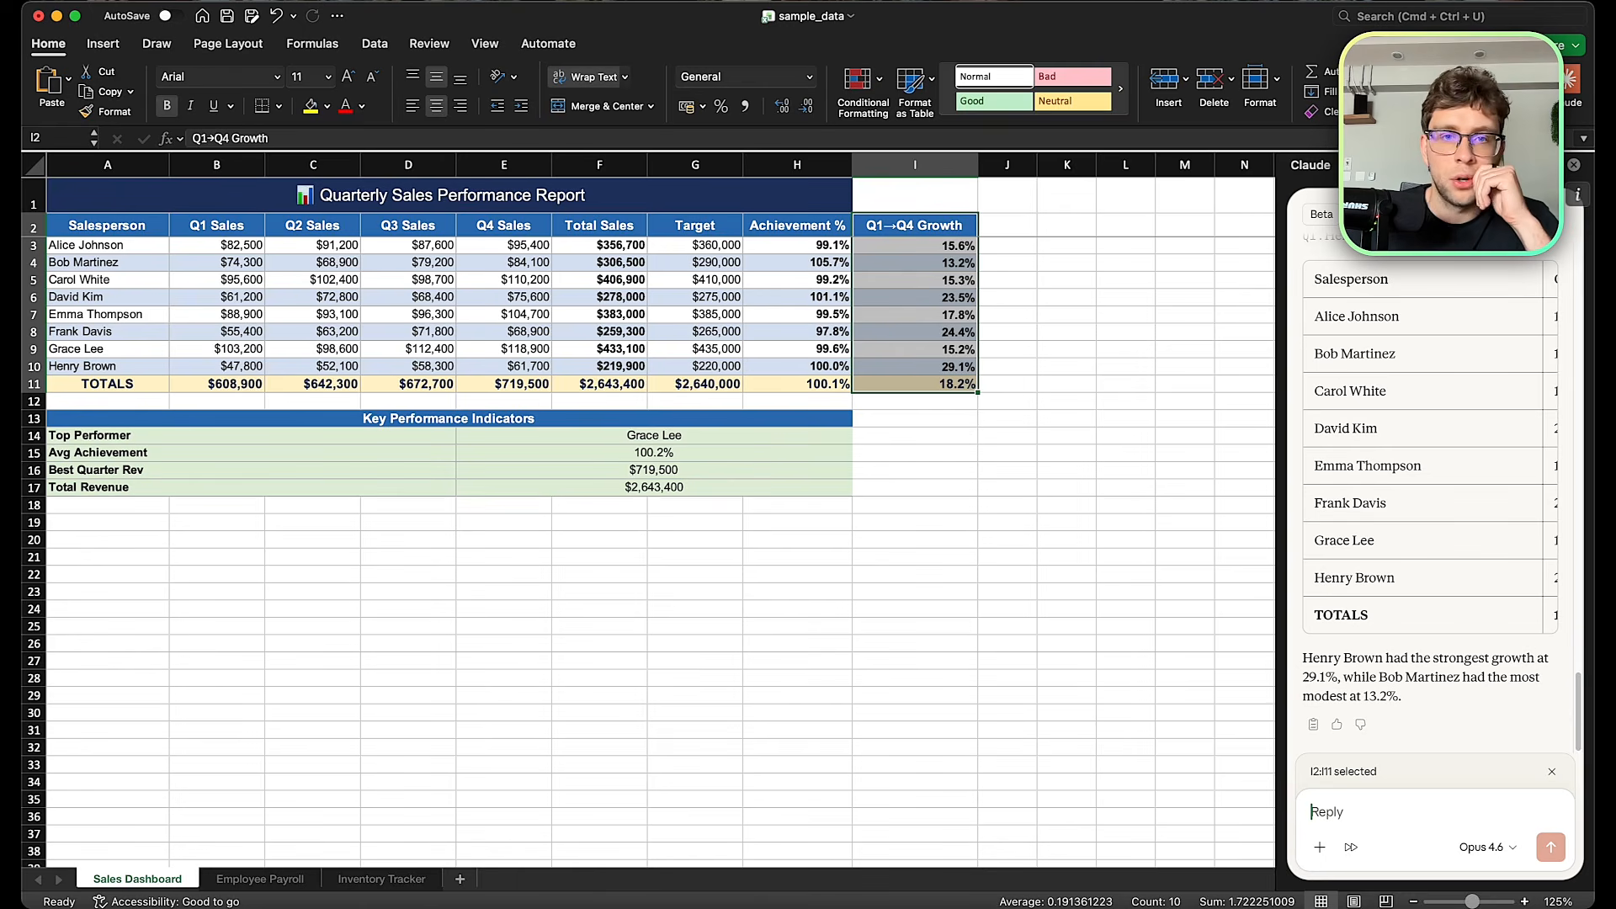
pyautogui.click(974, 421)
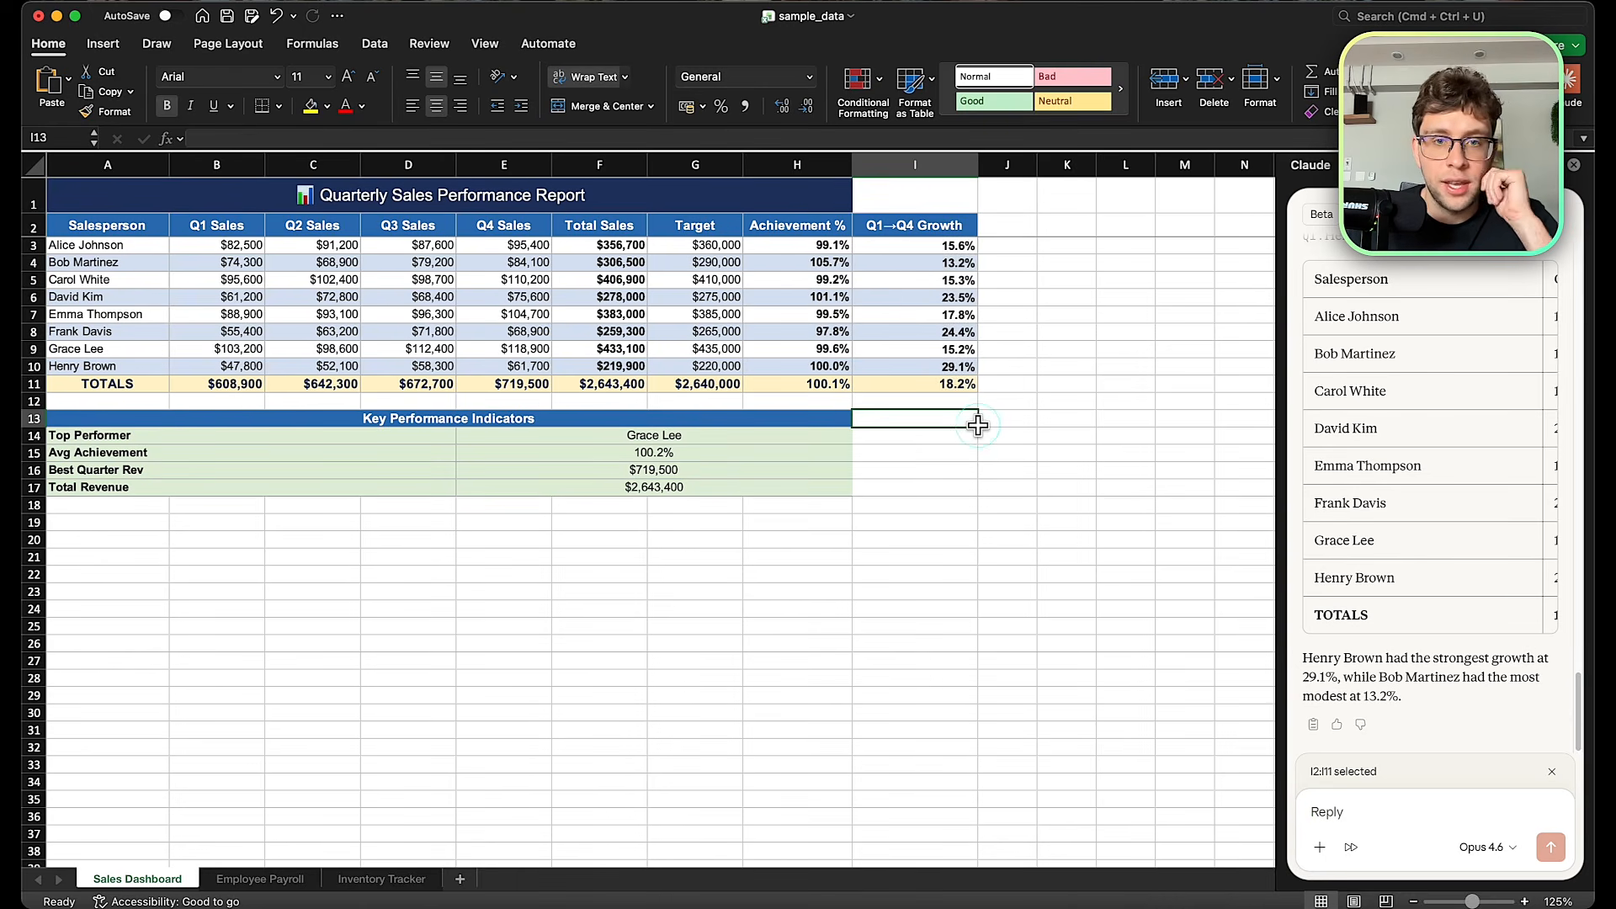
# Capture a screenshot of the sales report and ask ChatGPT in the browser "are numbers in column I correct?", reading its answer.
pyautogui.press('super+shift+4')
pyautogui.moveTo(56, 173); pyautogui.dragTo(1058, 442)
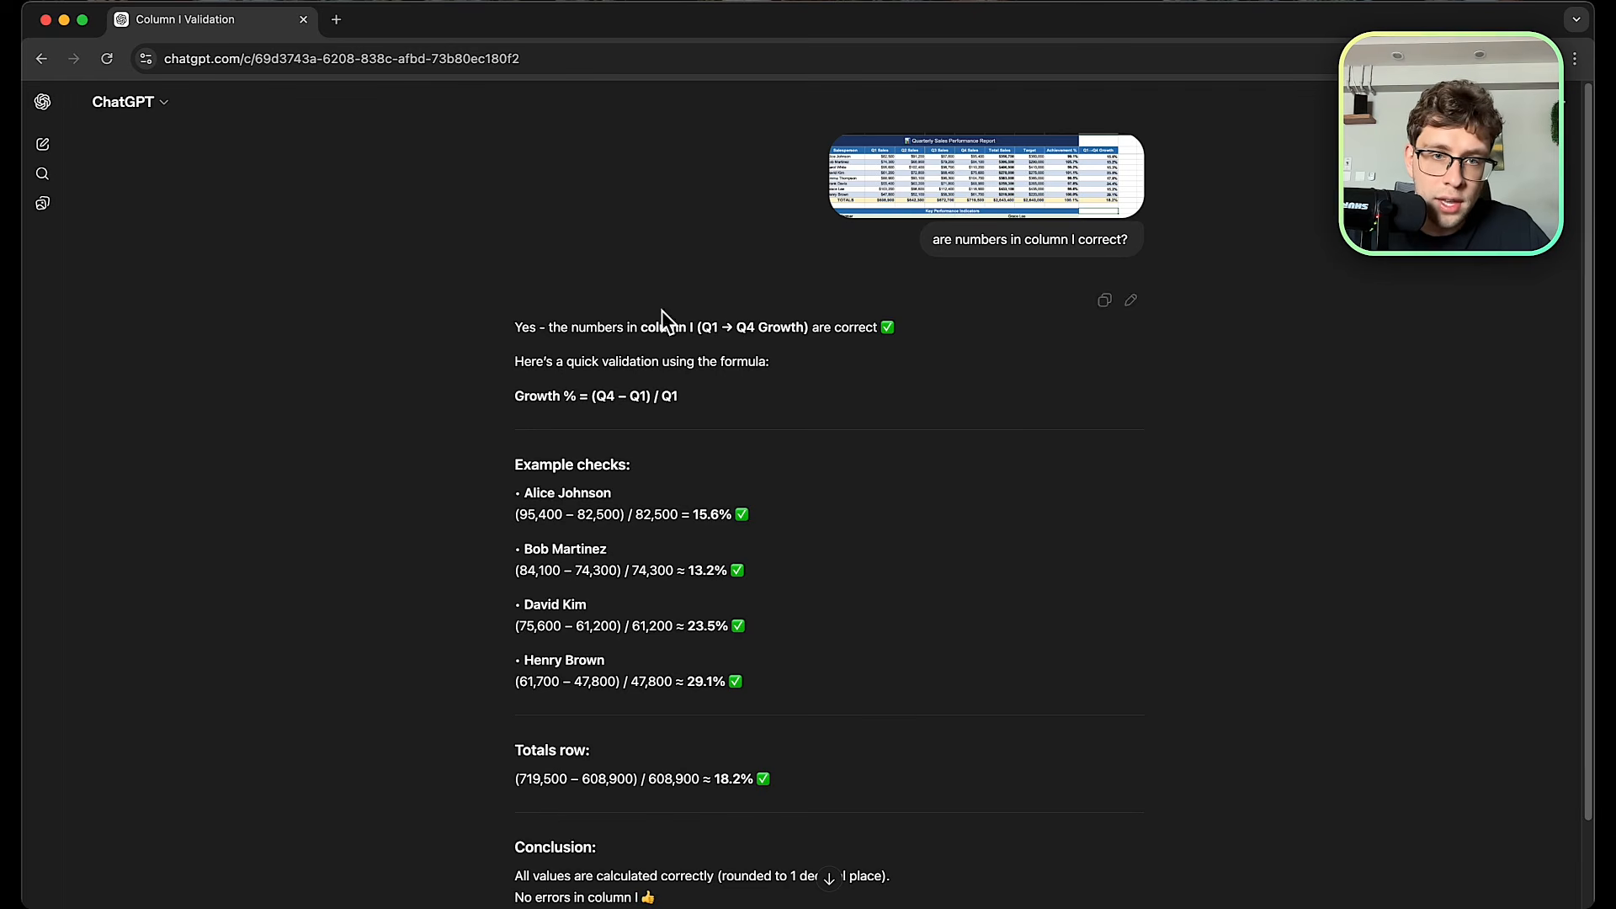
pyautogui.scroll(-3, 766, 316)
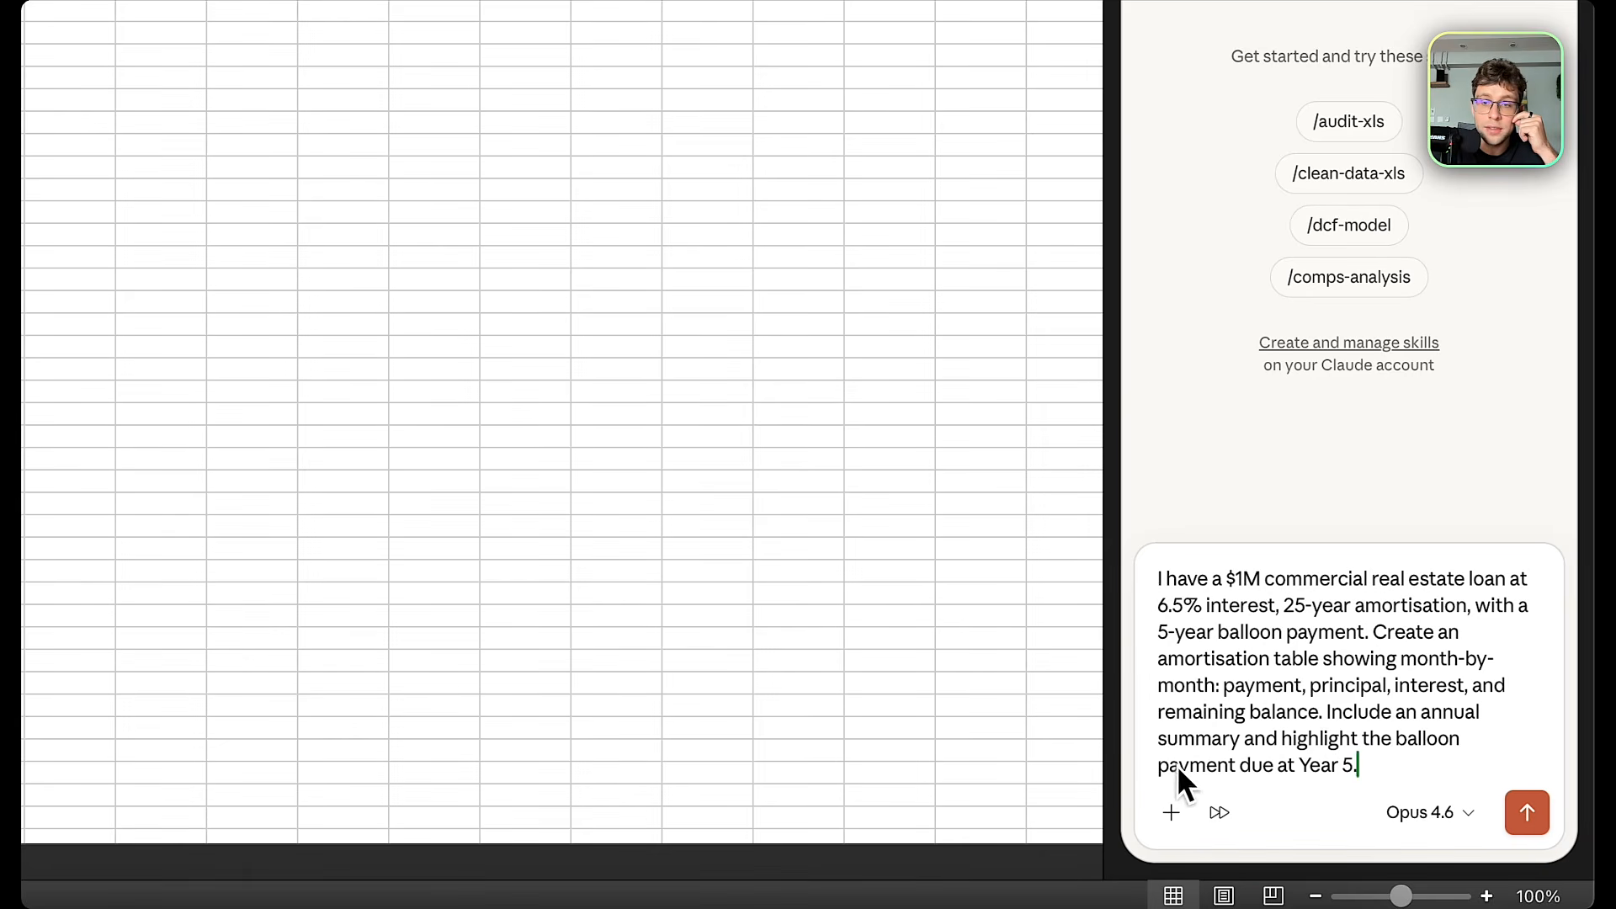
# In a new Excel workbook, ask Claude for a $1M, 6.5%, 25-year loan amortisation table with a 5-year balloon payment, and widen column H.
pyautogui.click(1527, 814)
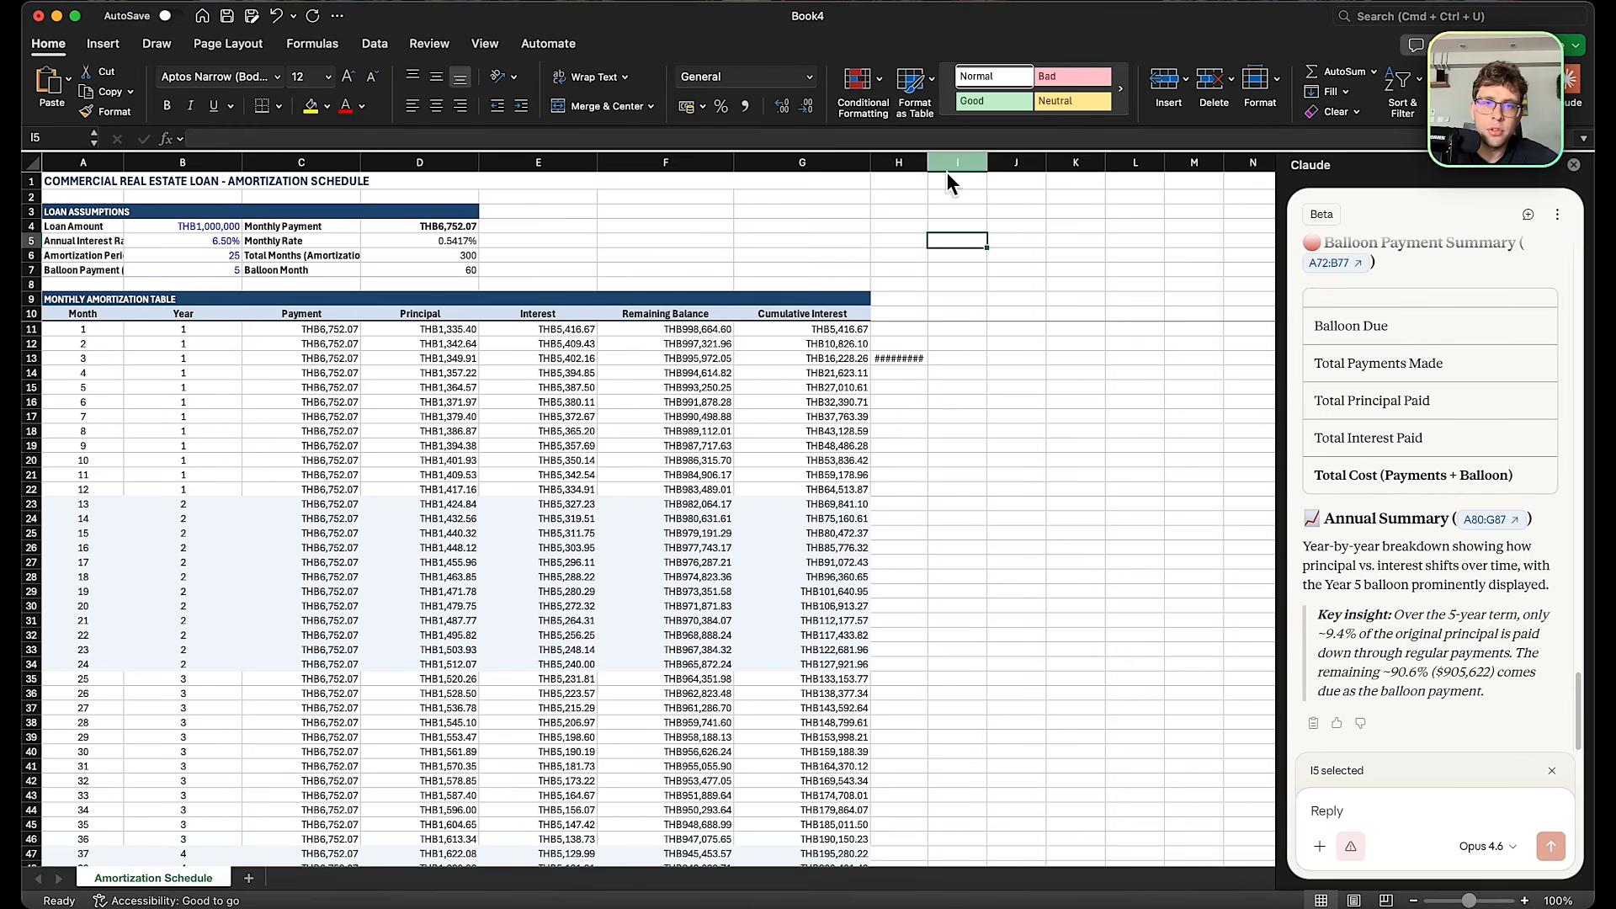
pyautogui.moveTo(929, 163); pyautogui.dragTo(985, 165)
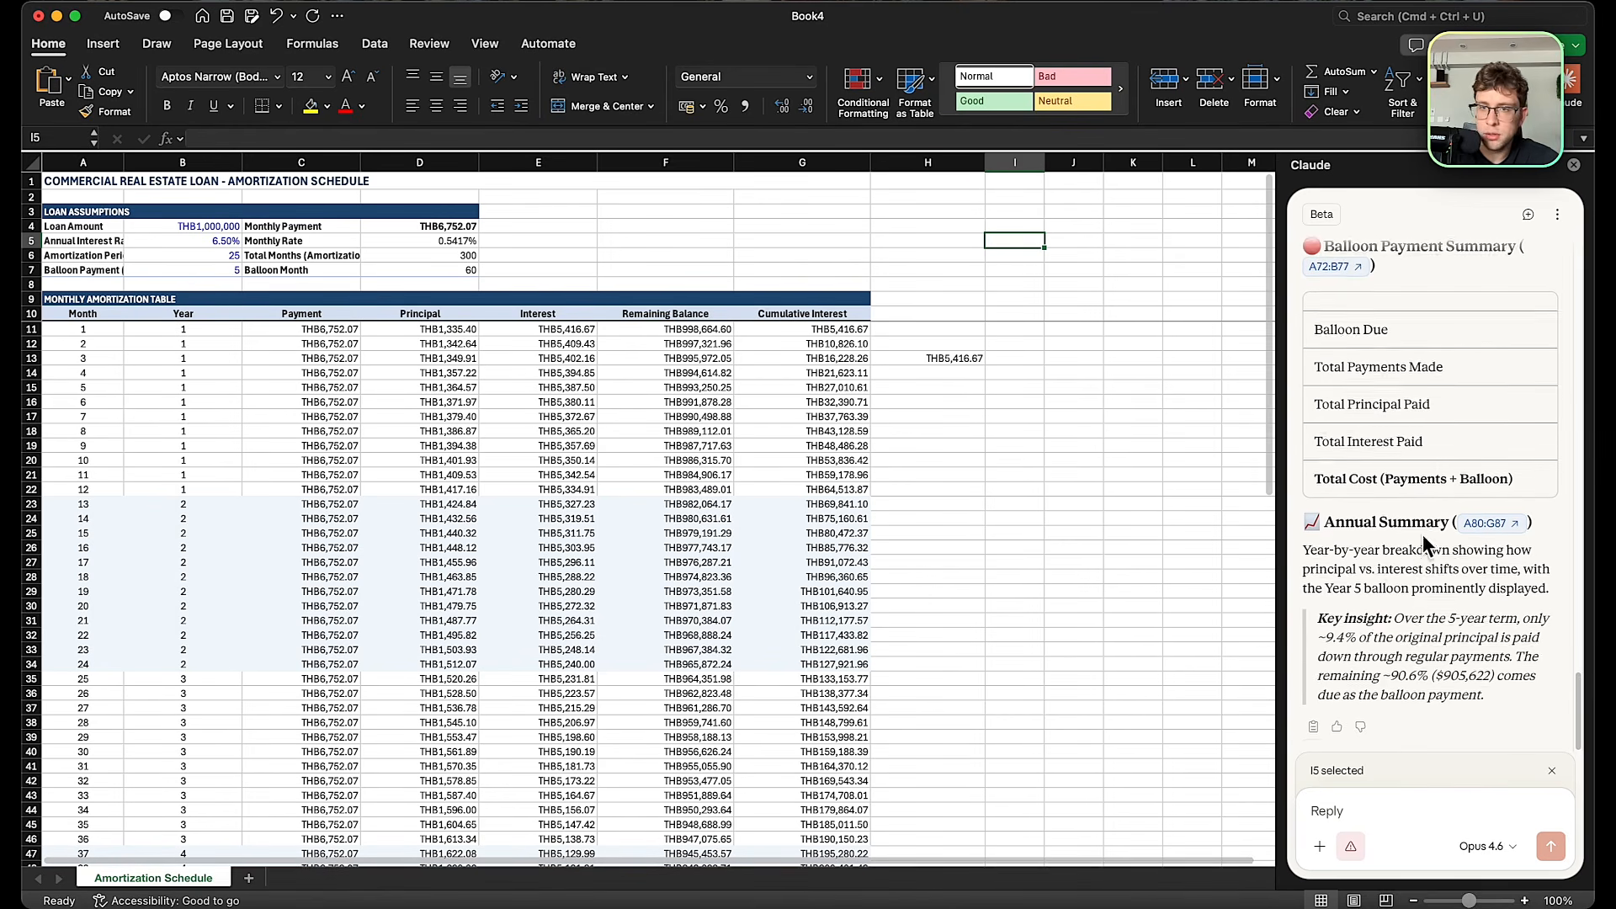
pyautogui.click(1368, 804)
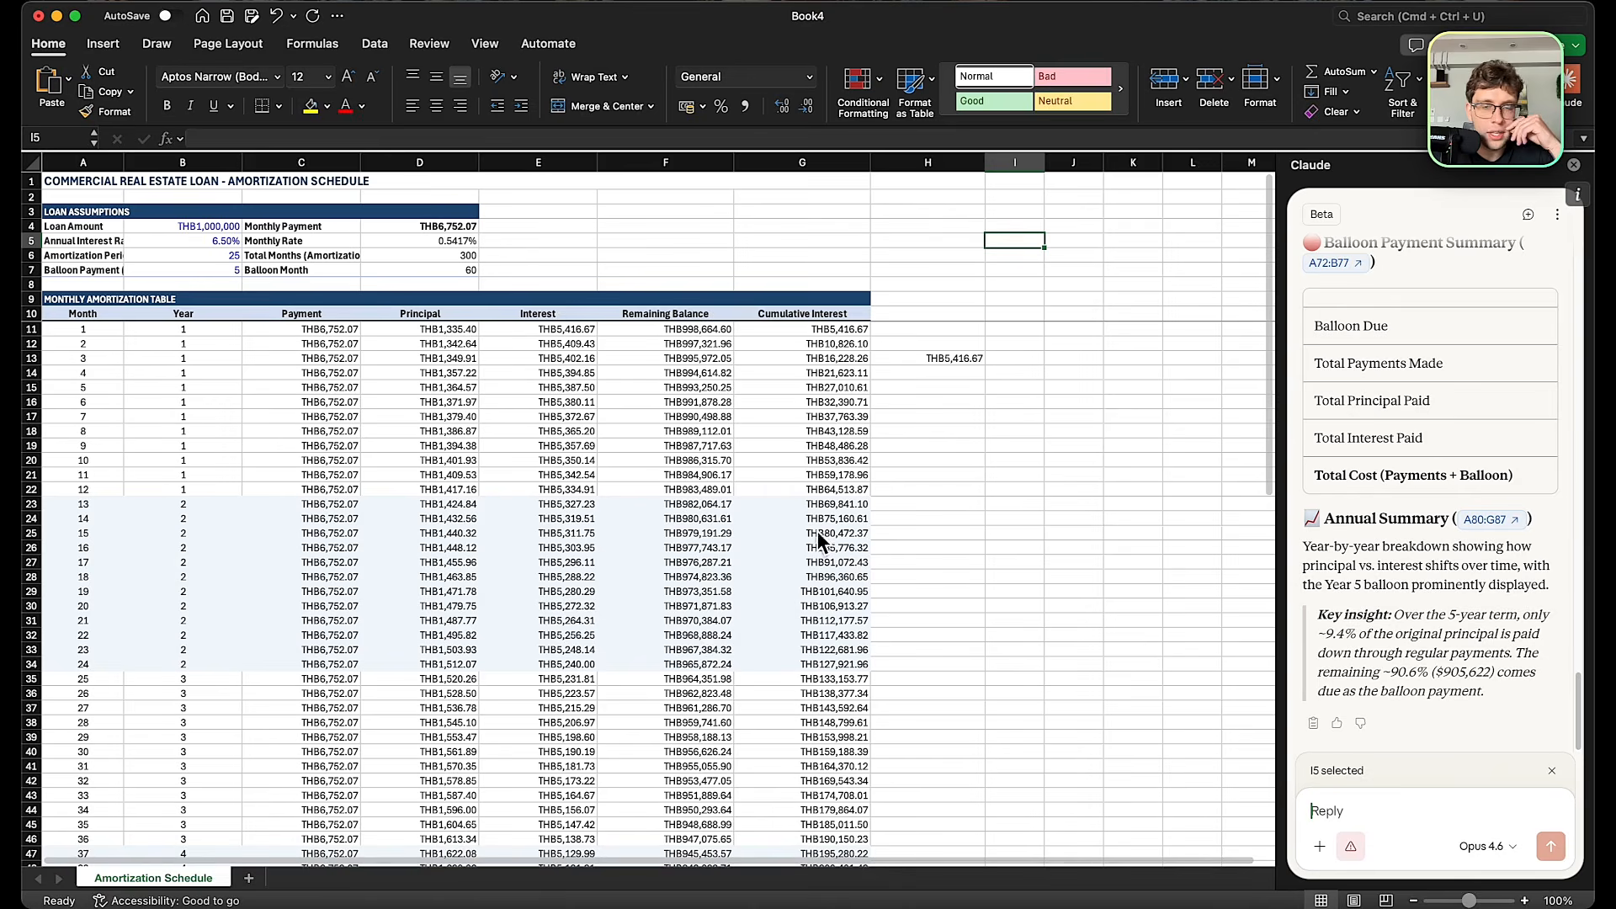
pyautogui.scroll(15, 1374, 418)
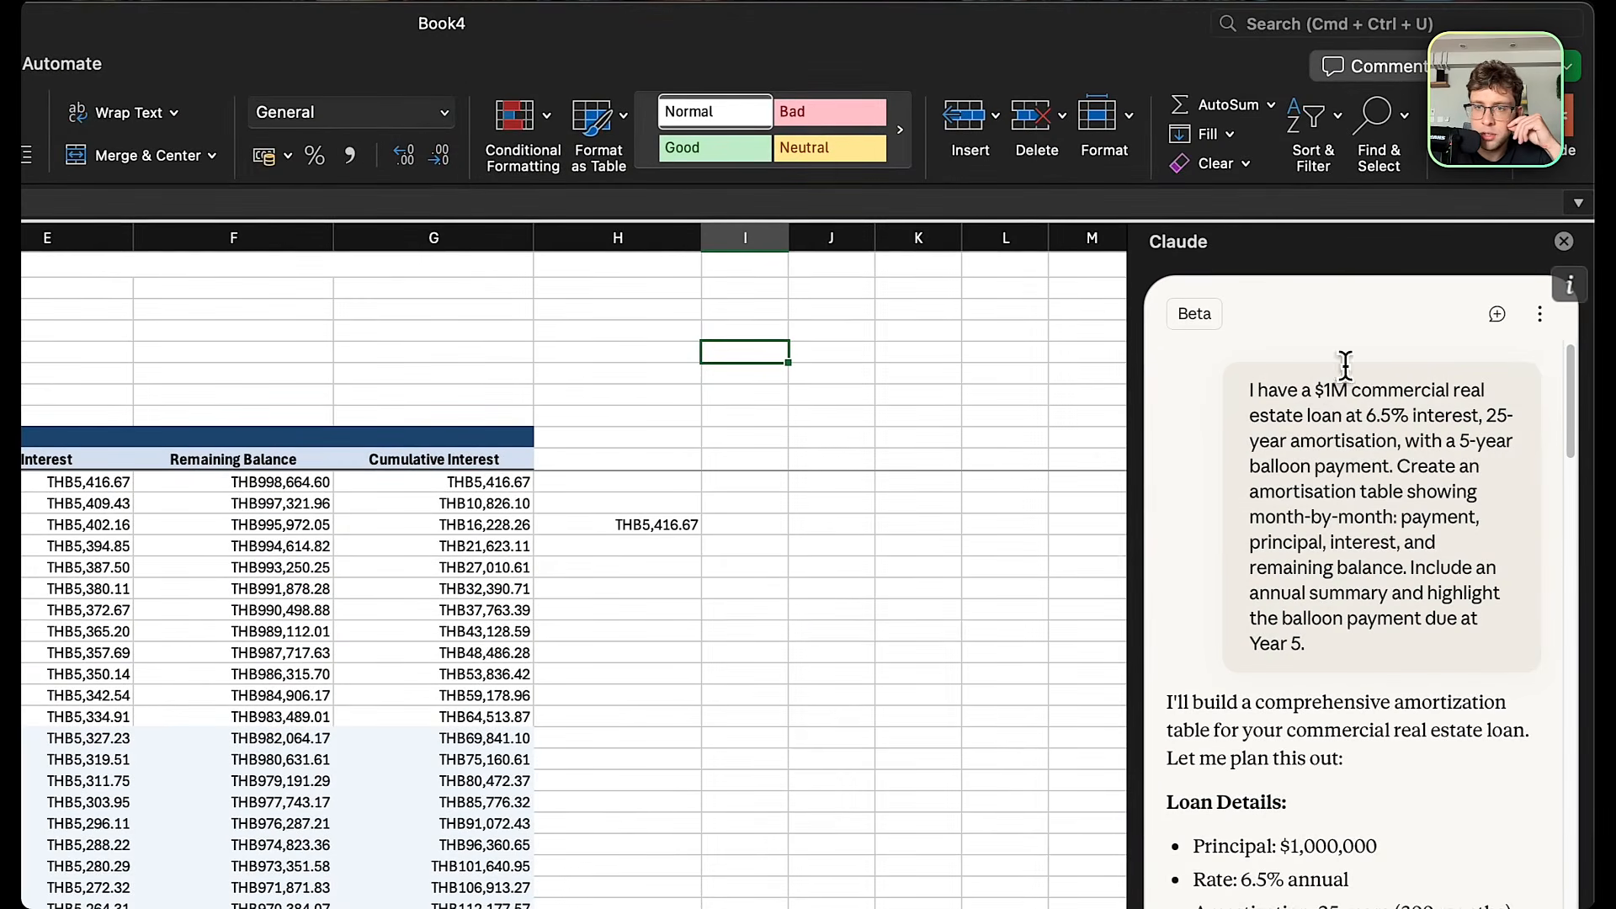
pyautogui.moveTo(1323, 390); pyautogui.dragTo(1471, 391)
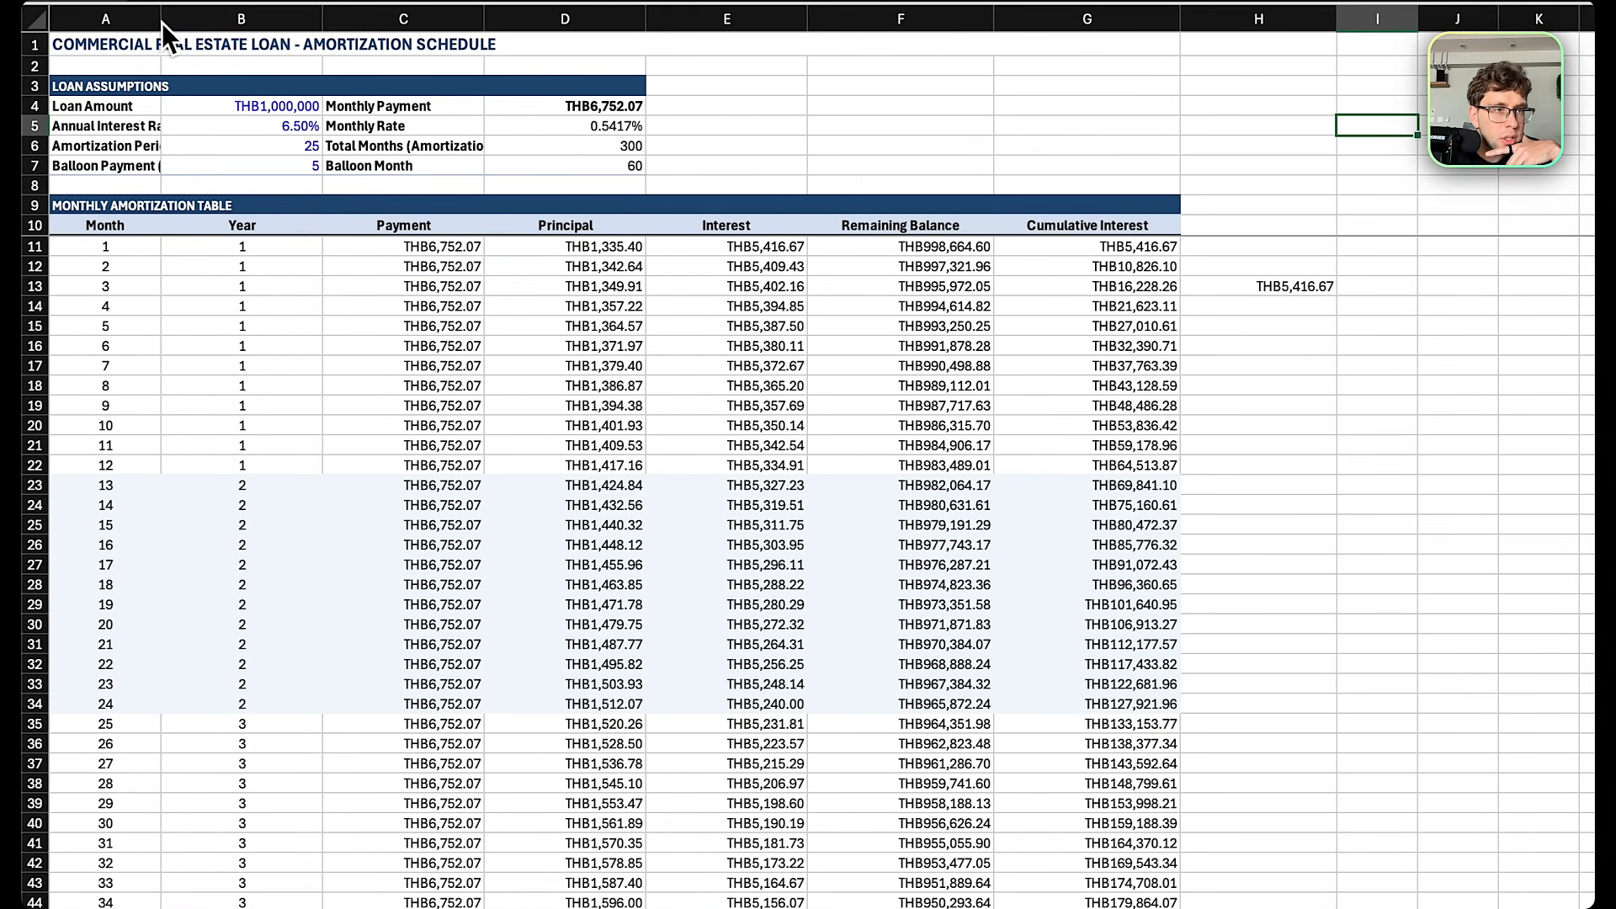
# Set the width of columns A through G in the amortization schedule to 25.
pyautogui.moveTo(130, 26); pyautogui.dragTo(1104, 27)
pyautogui.rightClick(1103, 27)
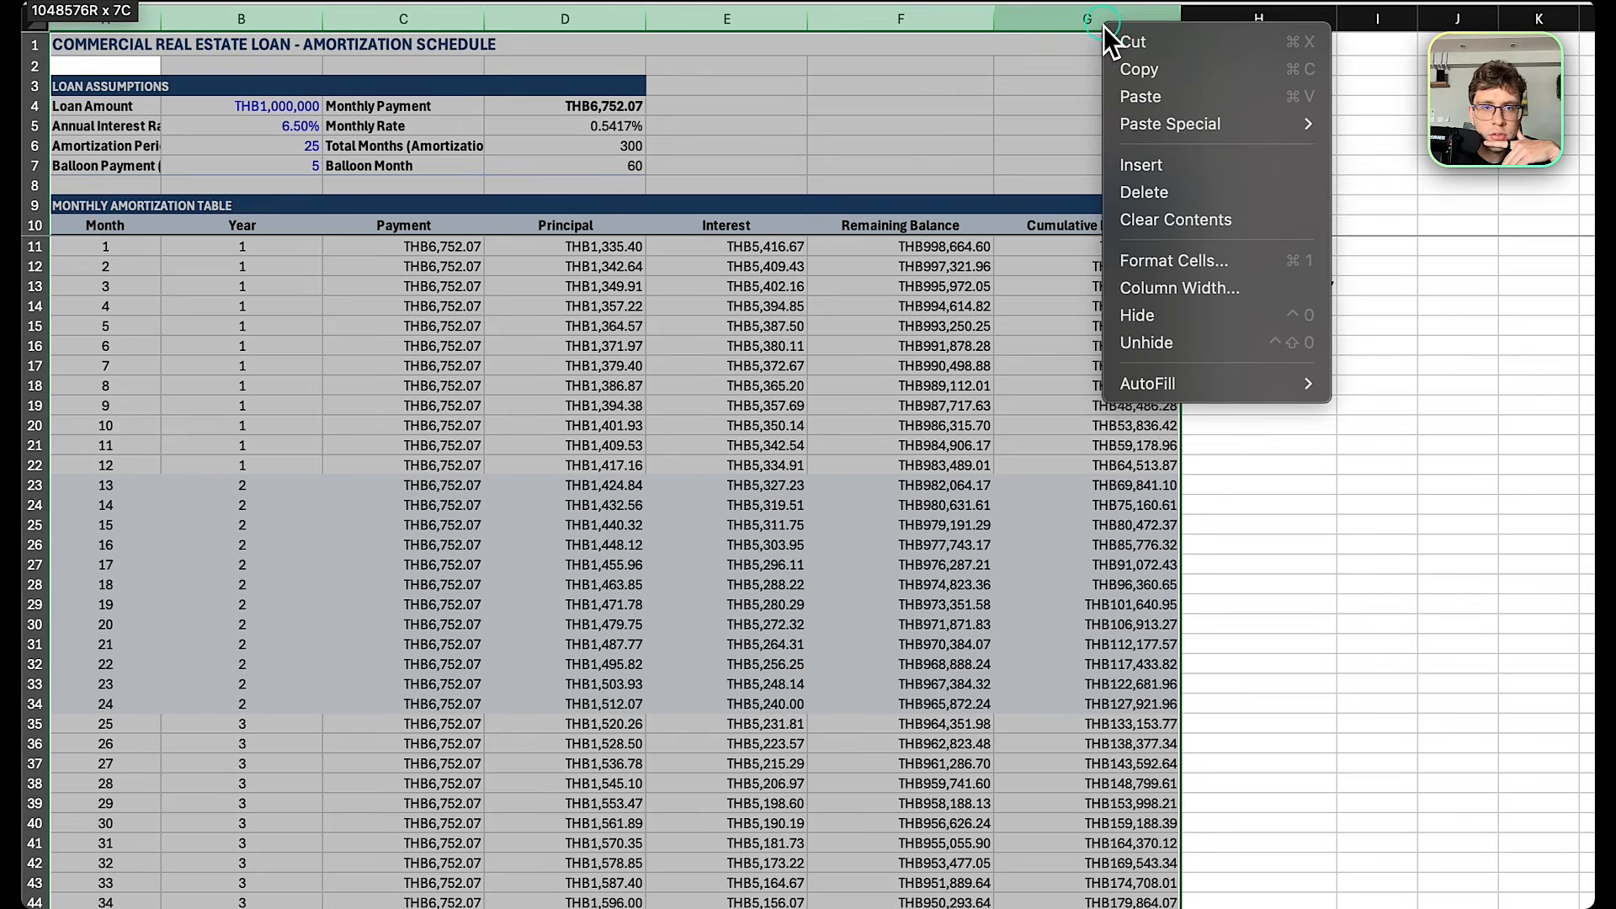
pyautogui.click(1190, 289)
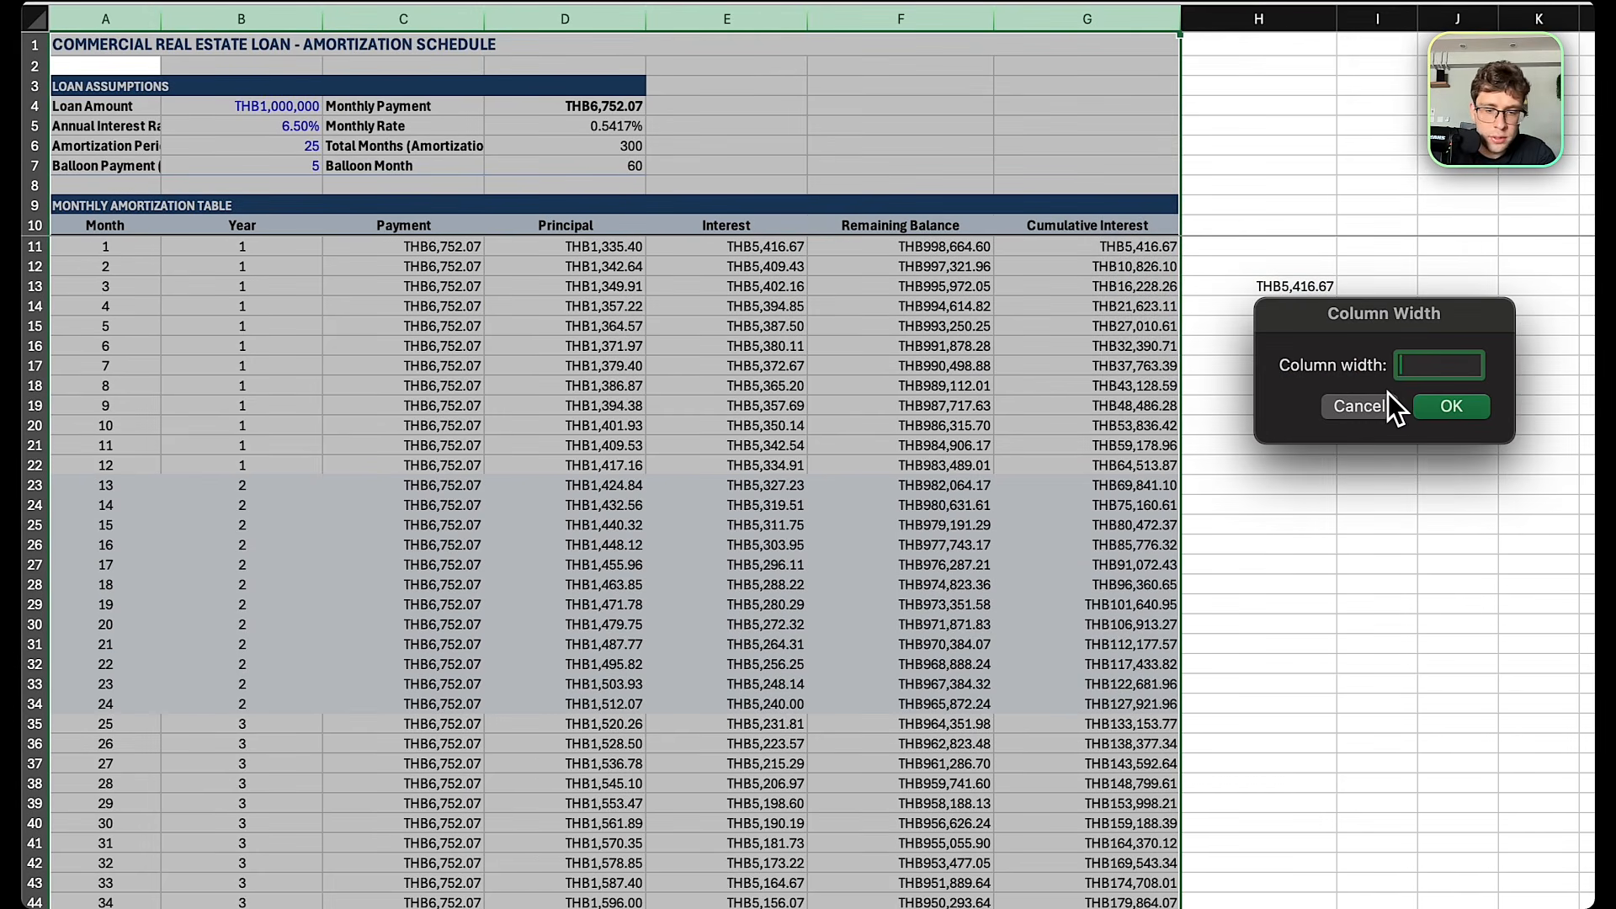
pyautogui.write('25')
pyautogui.press('Return')
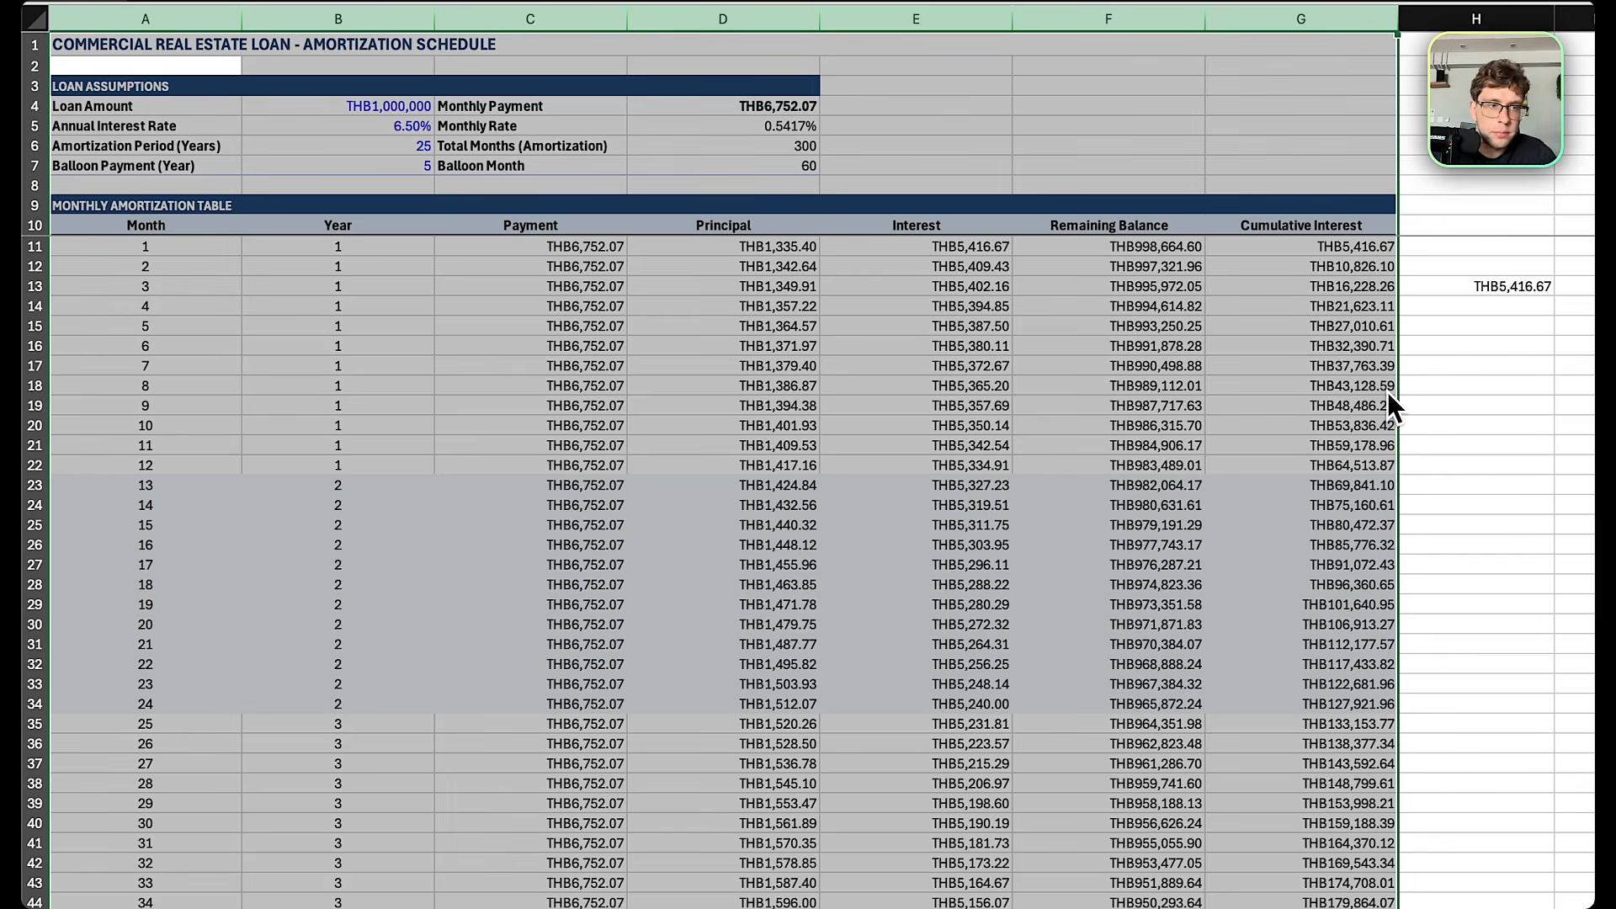
pyautogui.click(1543, 383)
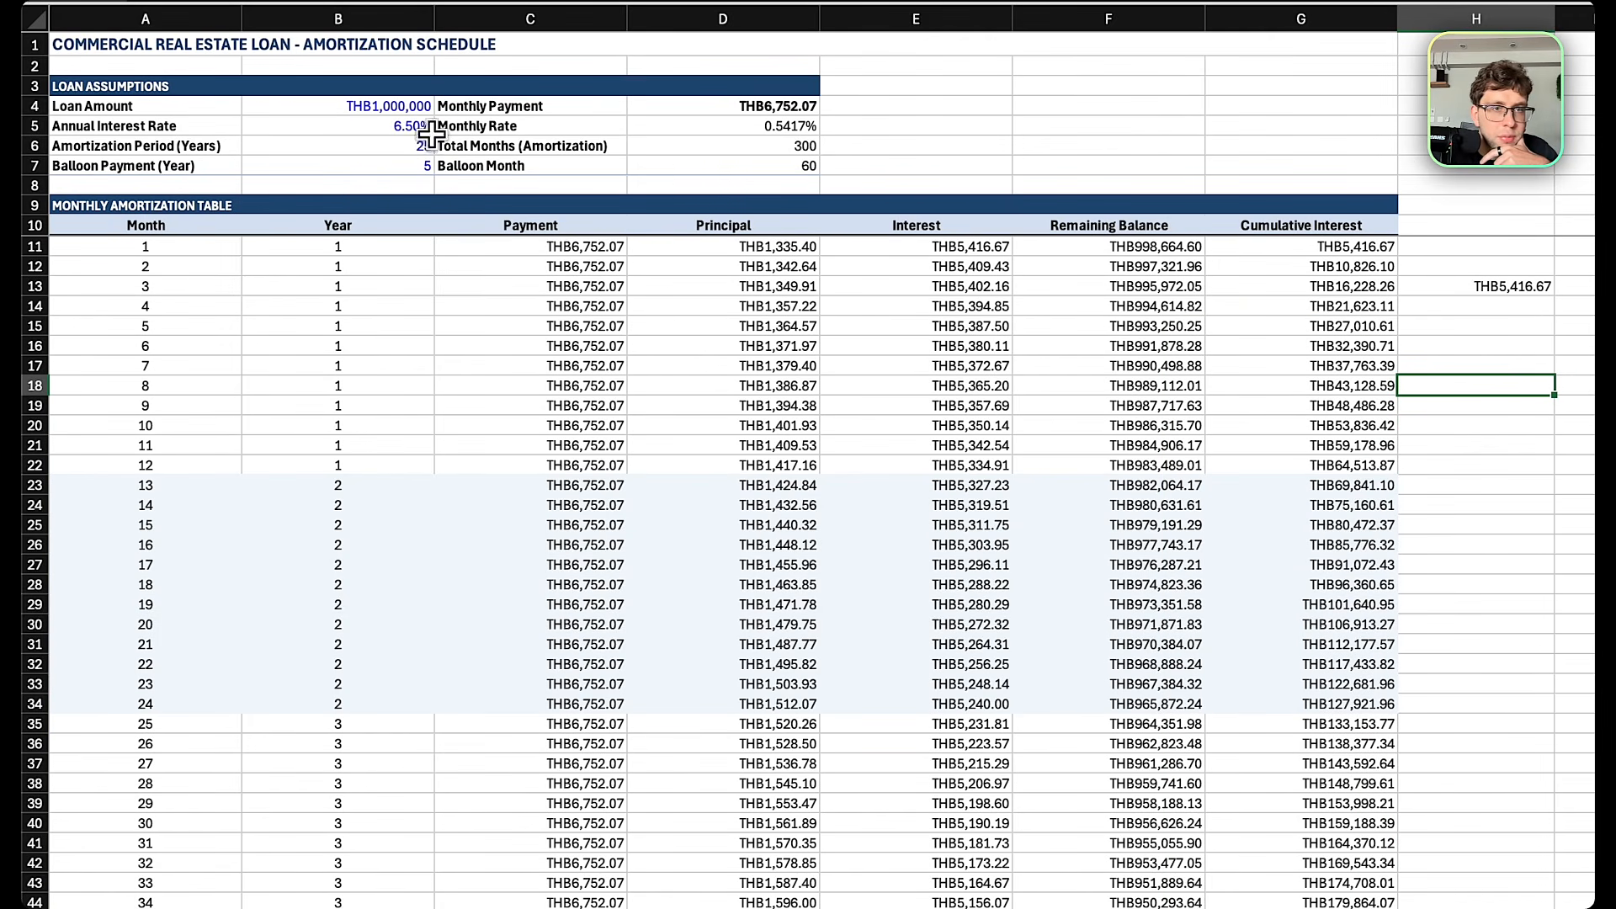
# Examine the Cumulative Interest formula in G13, the monthly schedule, the balloon payment section and the annual summary.
pyautogui.click(1216, 287)
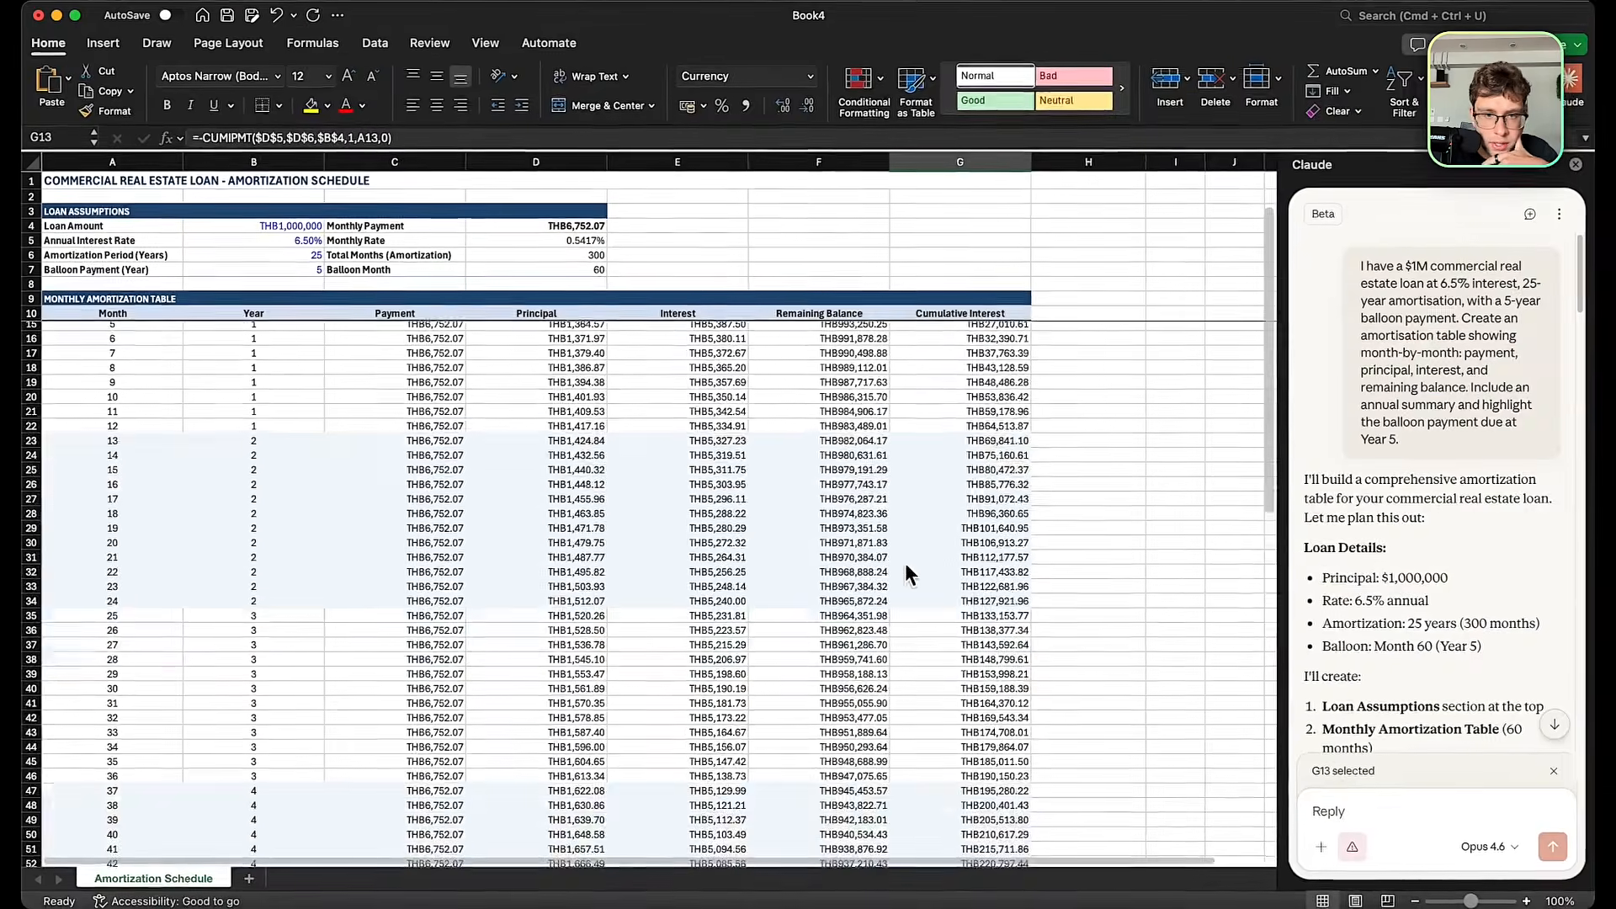
pyautogui.scroll(-10, 1076, 542)
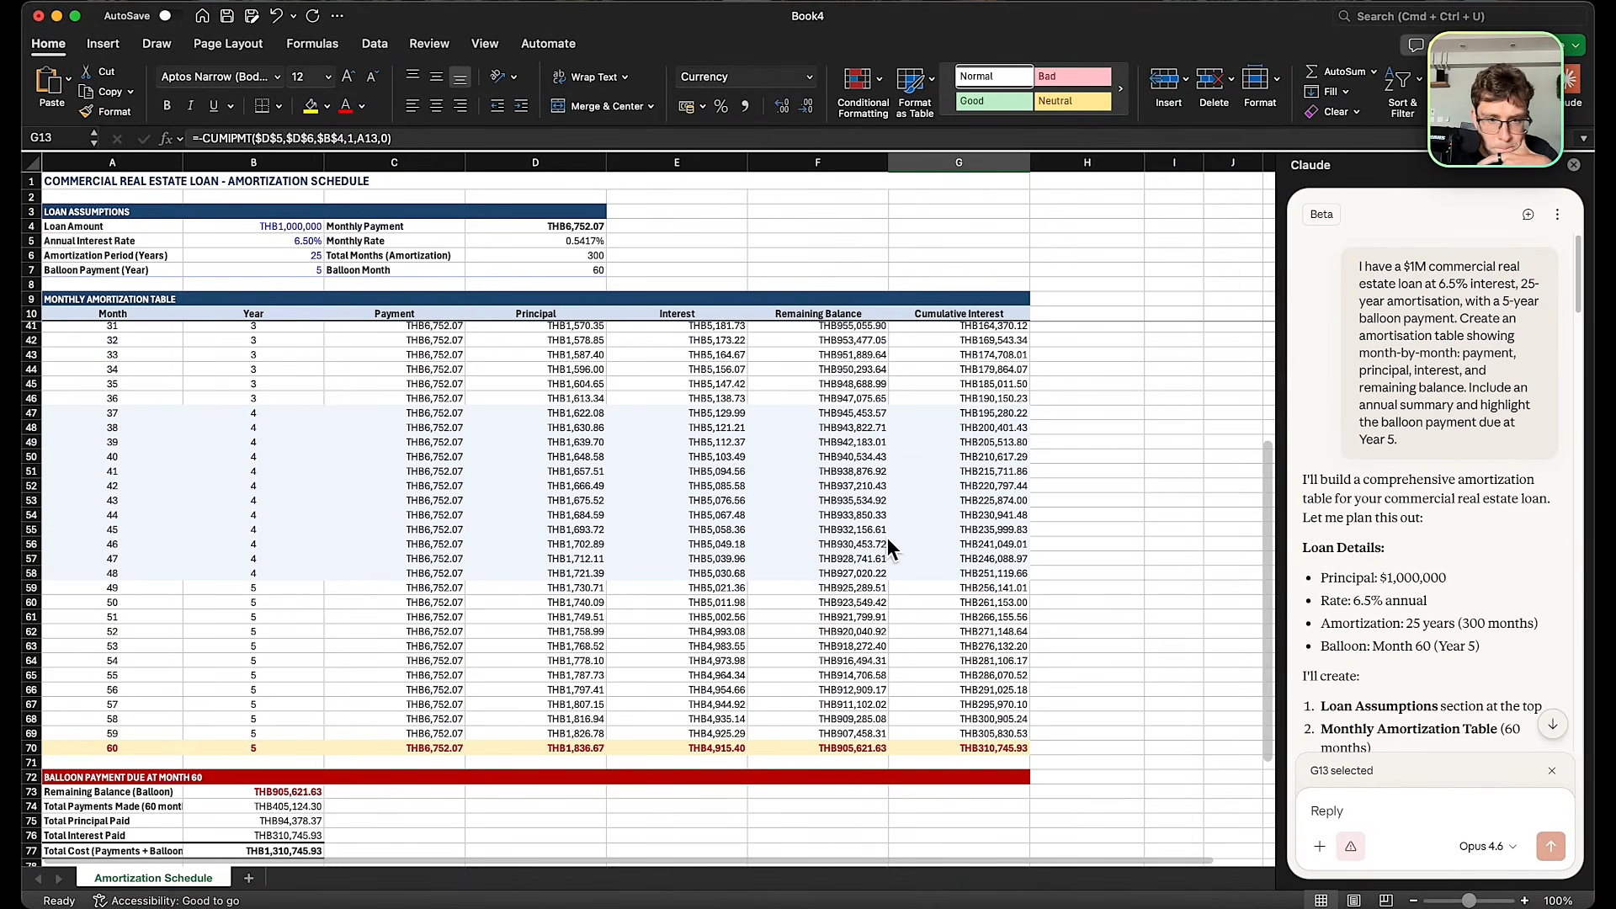
pyautogui.scroll(1, 887, 537)
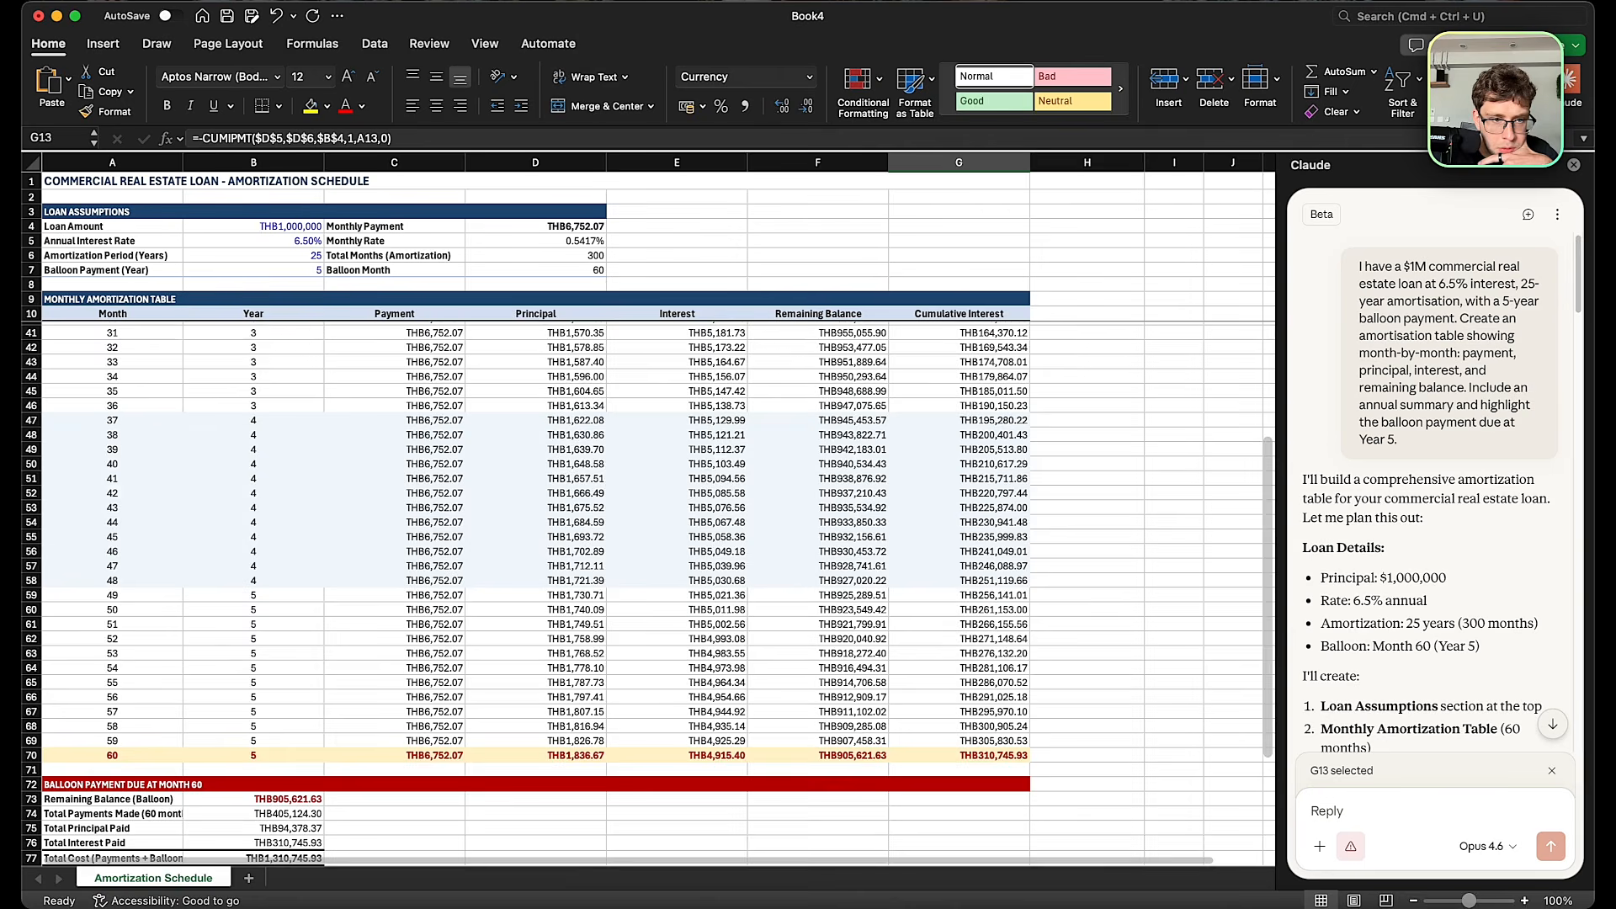
pyautogui.scroll(10, 648, 589)
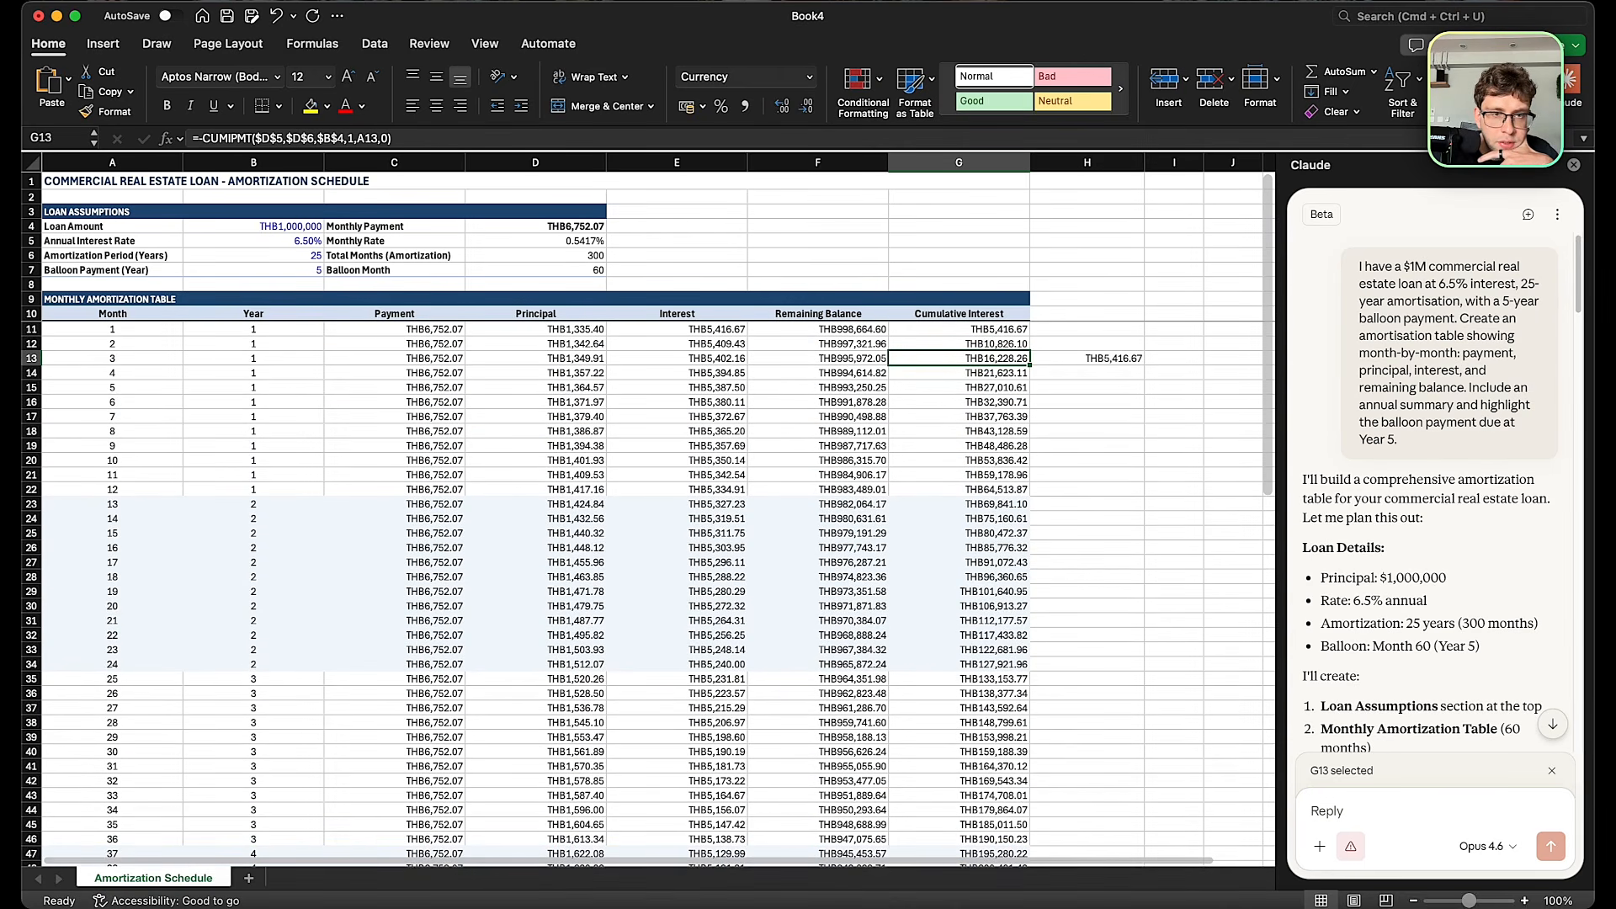
pyautogui.scroll(-13, 921, 459)
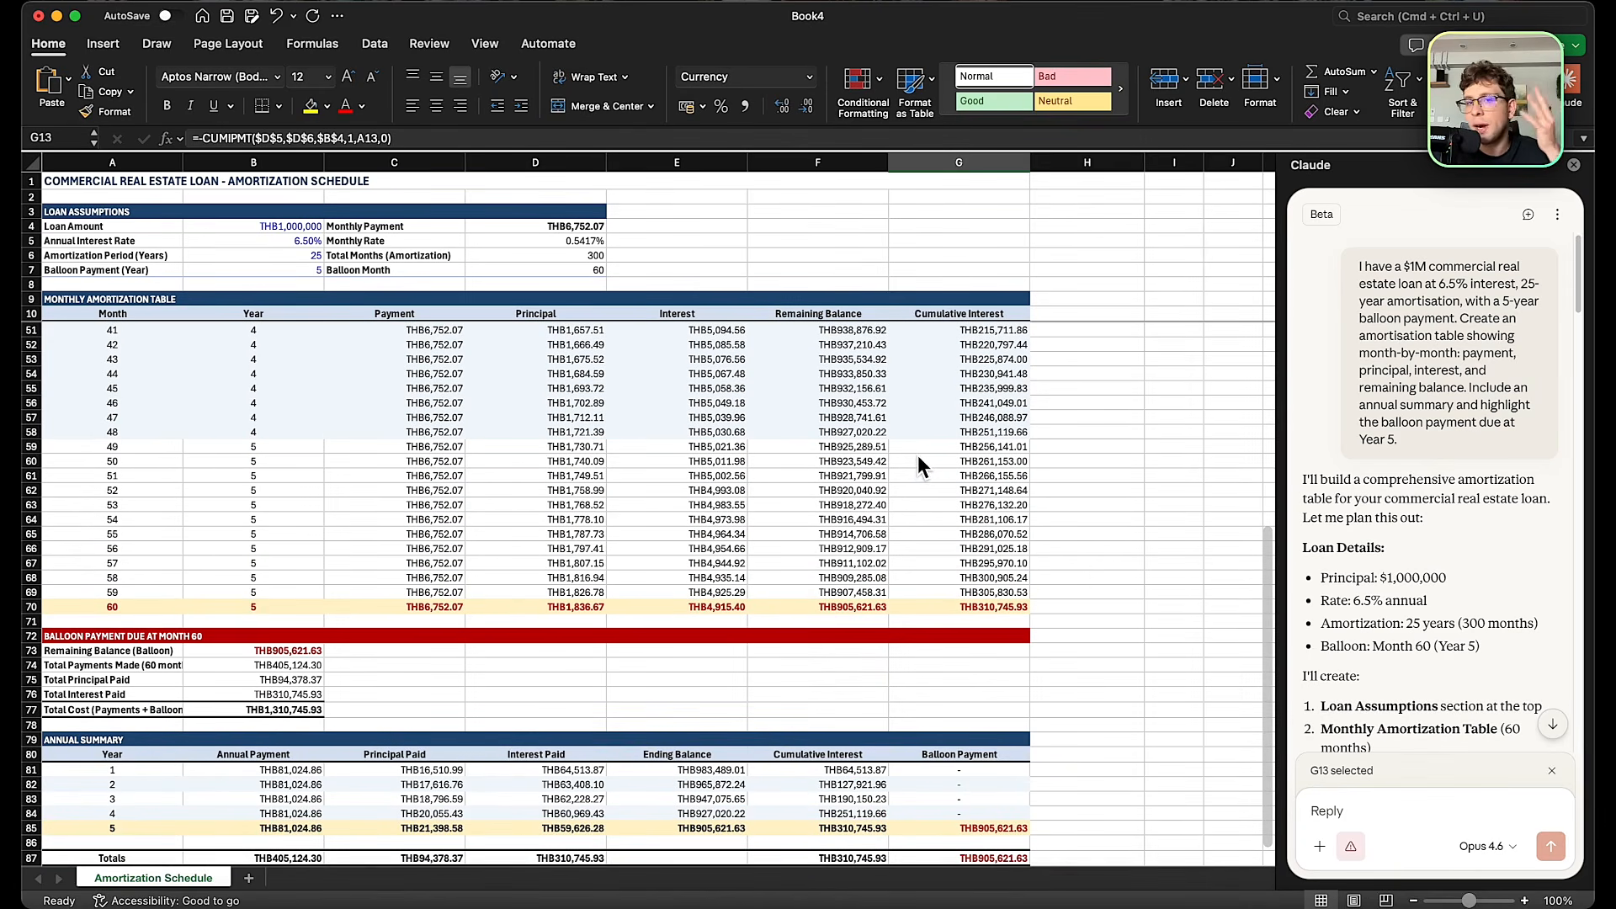
pyautogui.scroll(13, 919, 465)
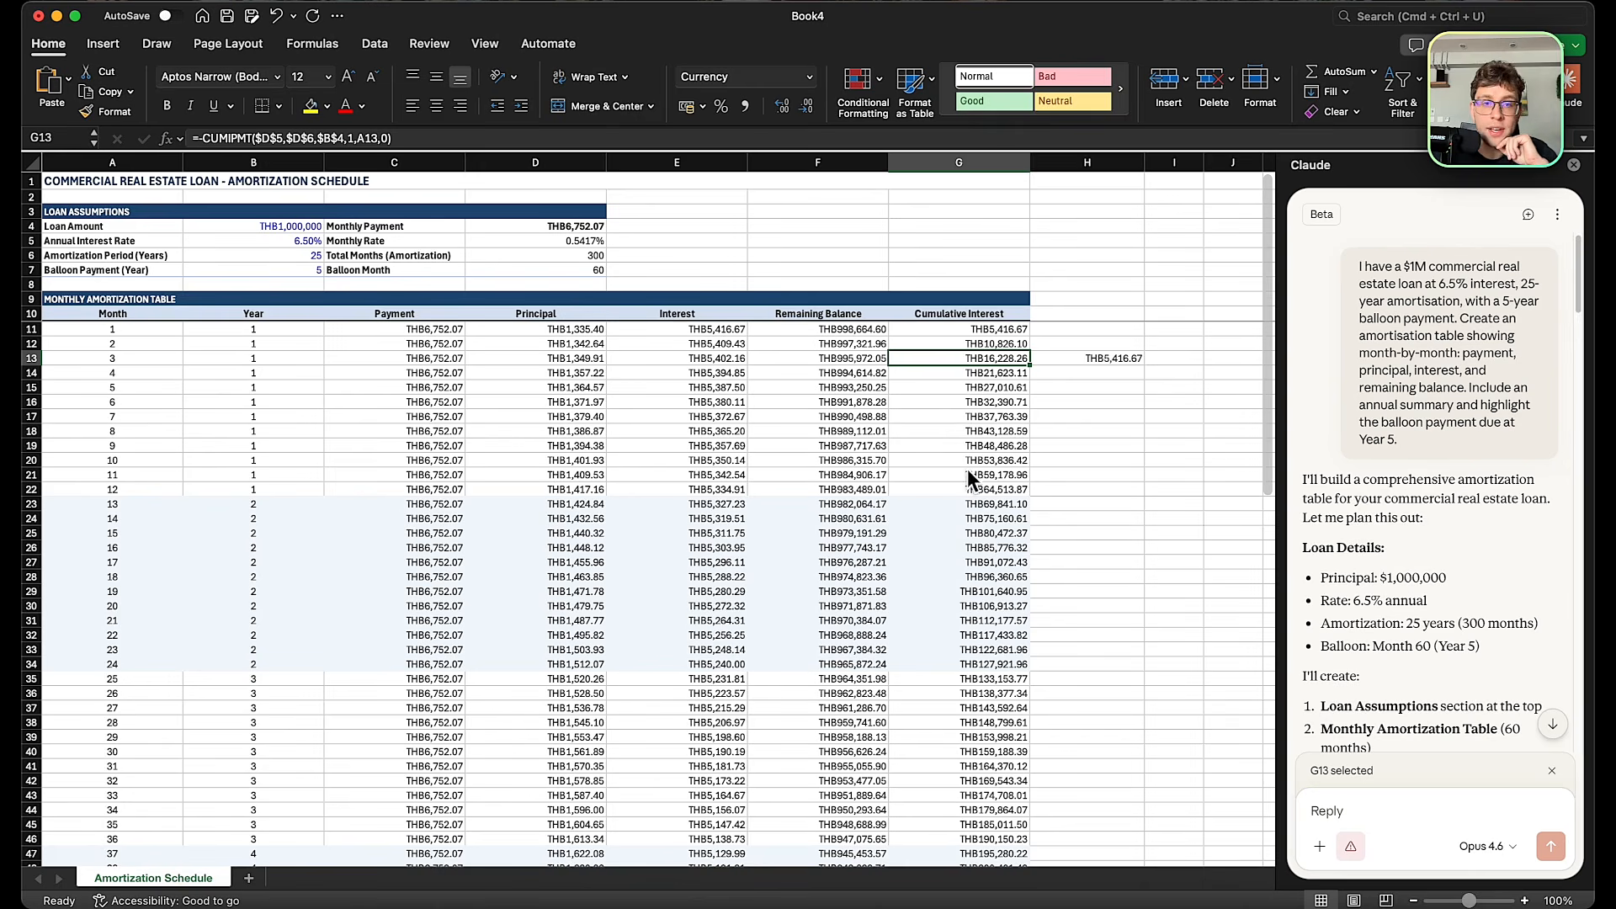
# Review the amortization rows through month 60, the balloon payment totals, the annual summary and the Remaining Balance formula in F19.
pyautogui.scroll(-10, 968, 483)
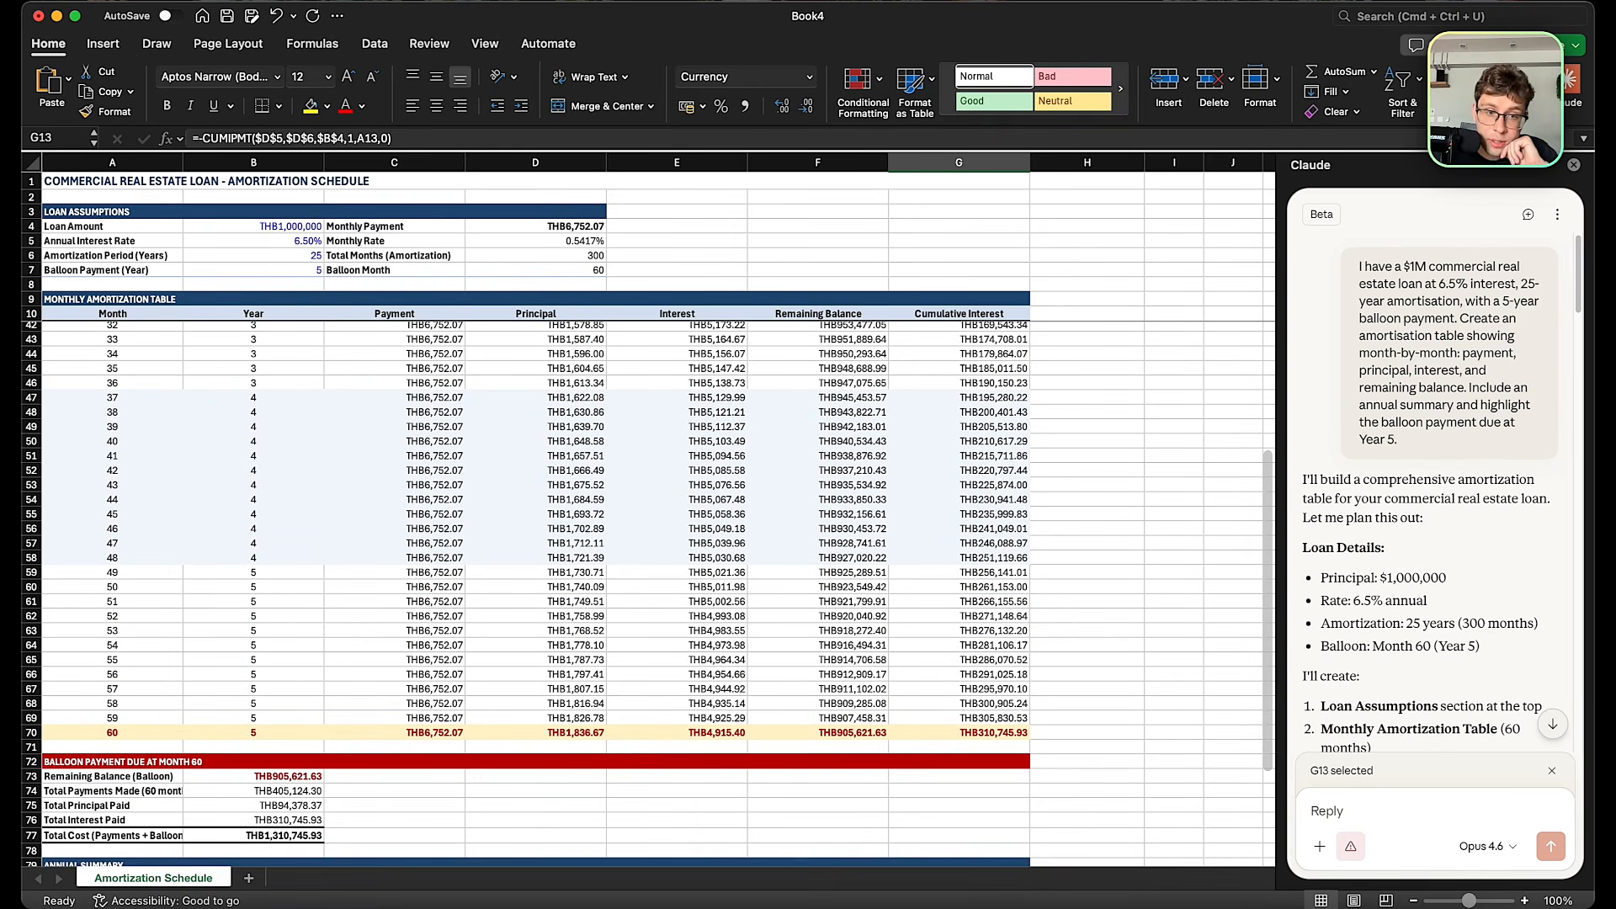
pyautogui.scroll(-5, 968, 490)
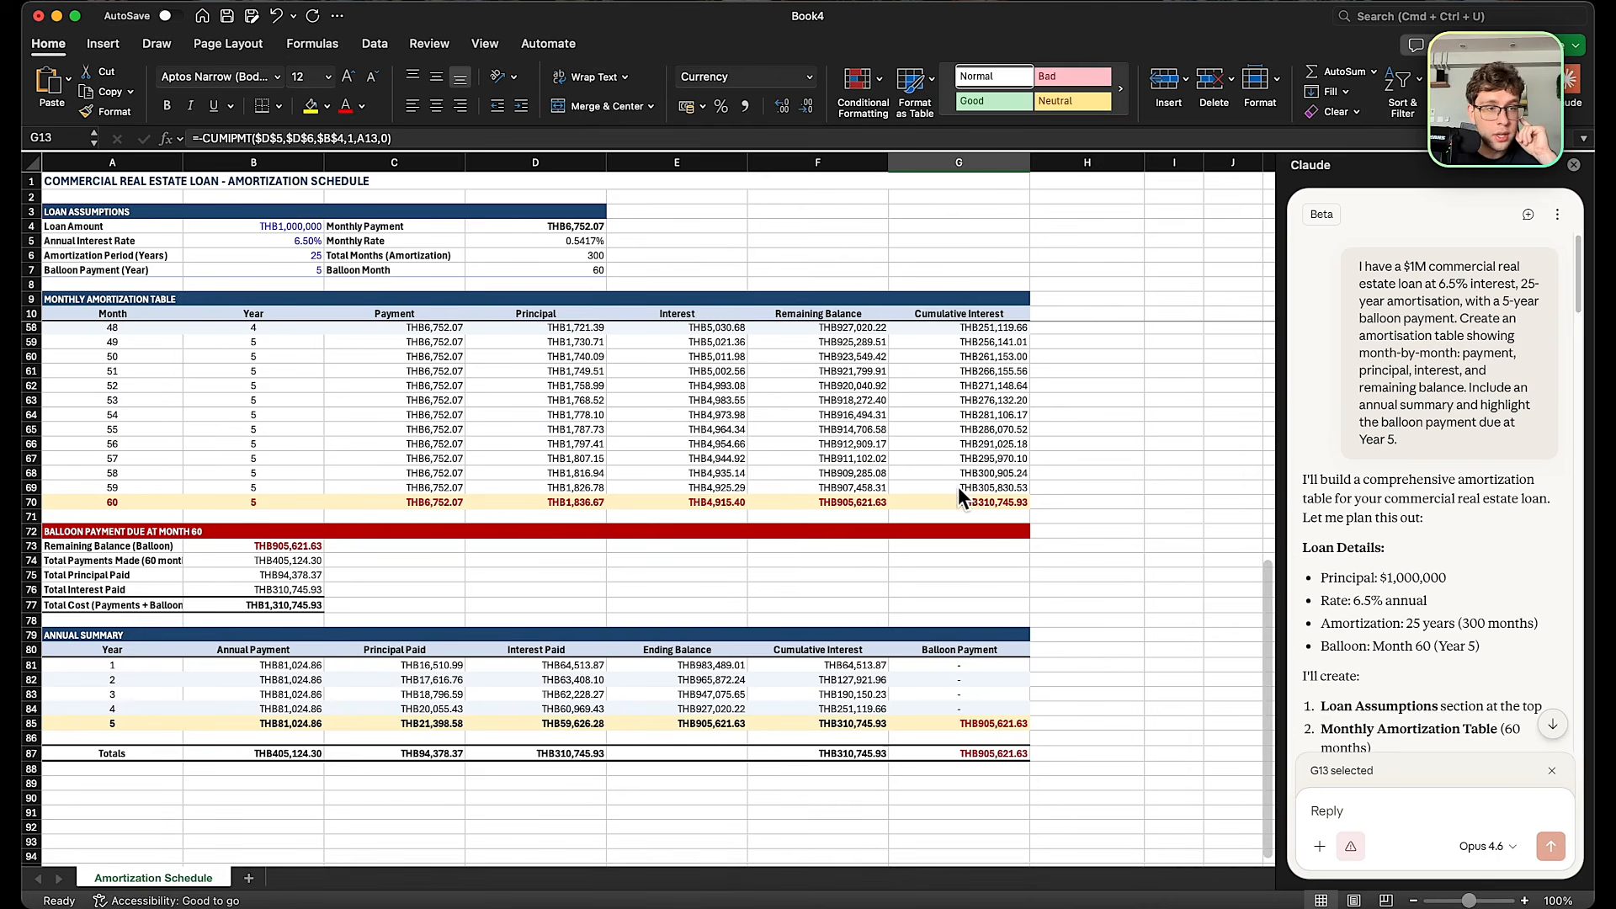
pyautogui.scroll(-1, 958, 486)
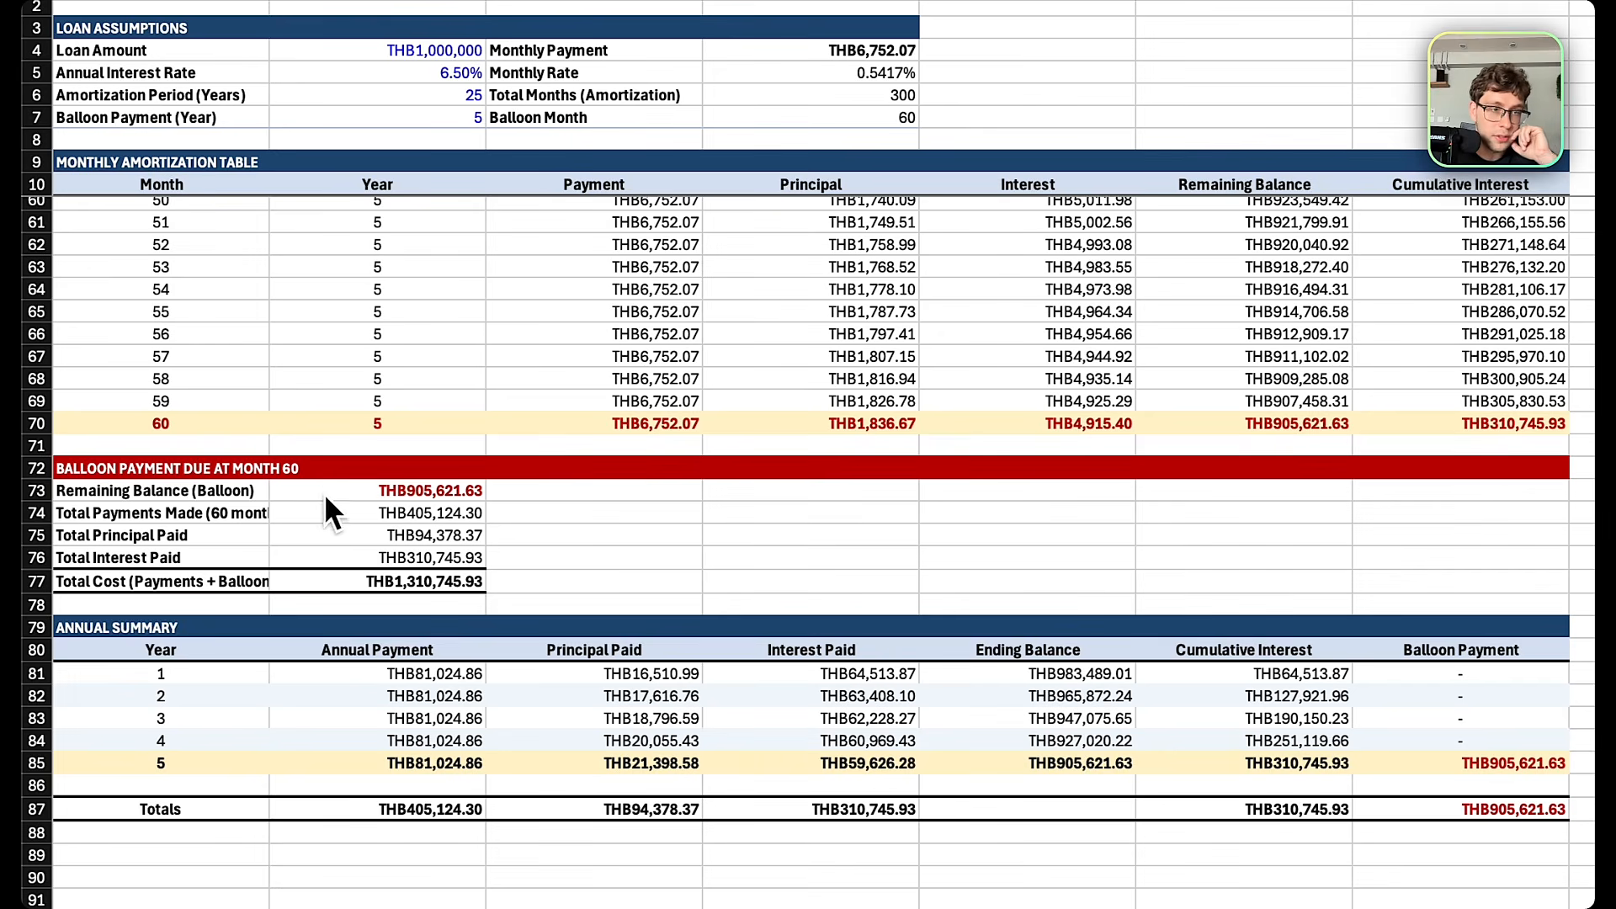
pyautogui.scroll(-3, 461, 586)
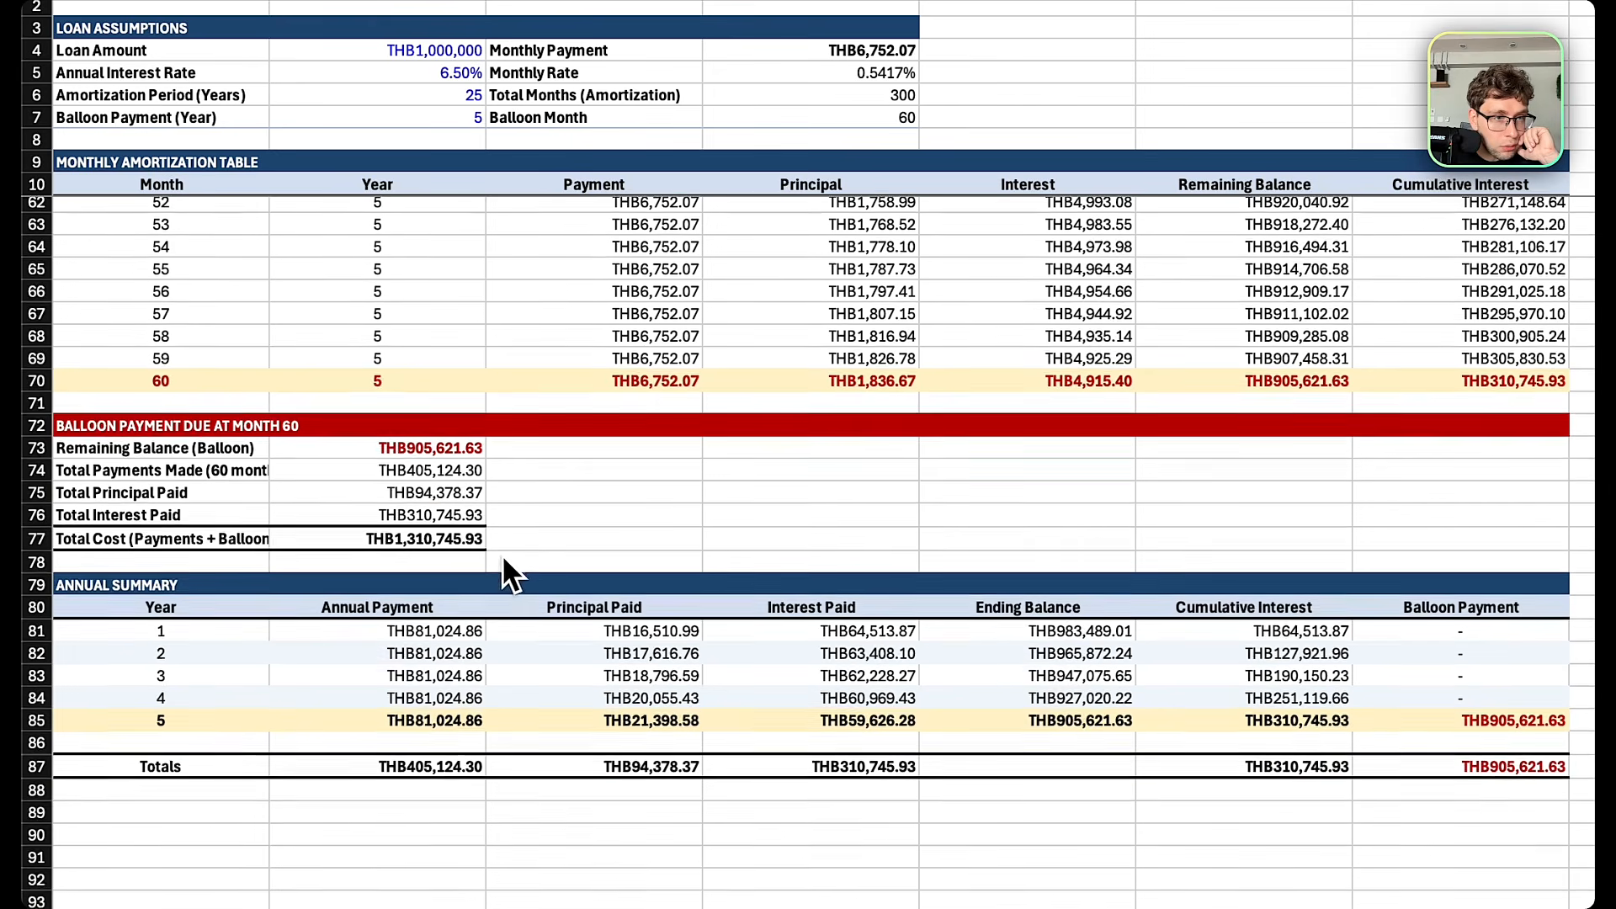
pyautogui.scroll(-15, 502, 552)
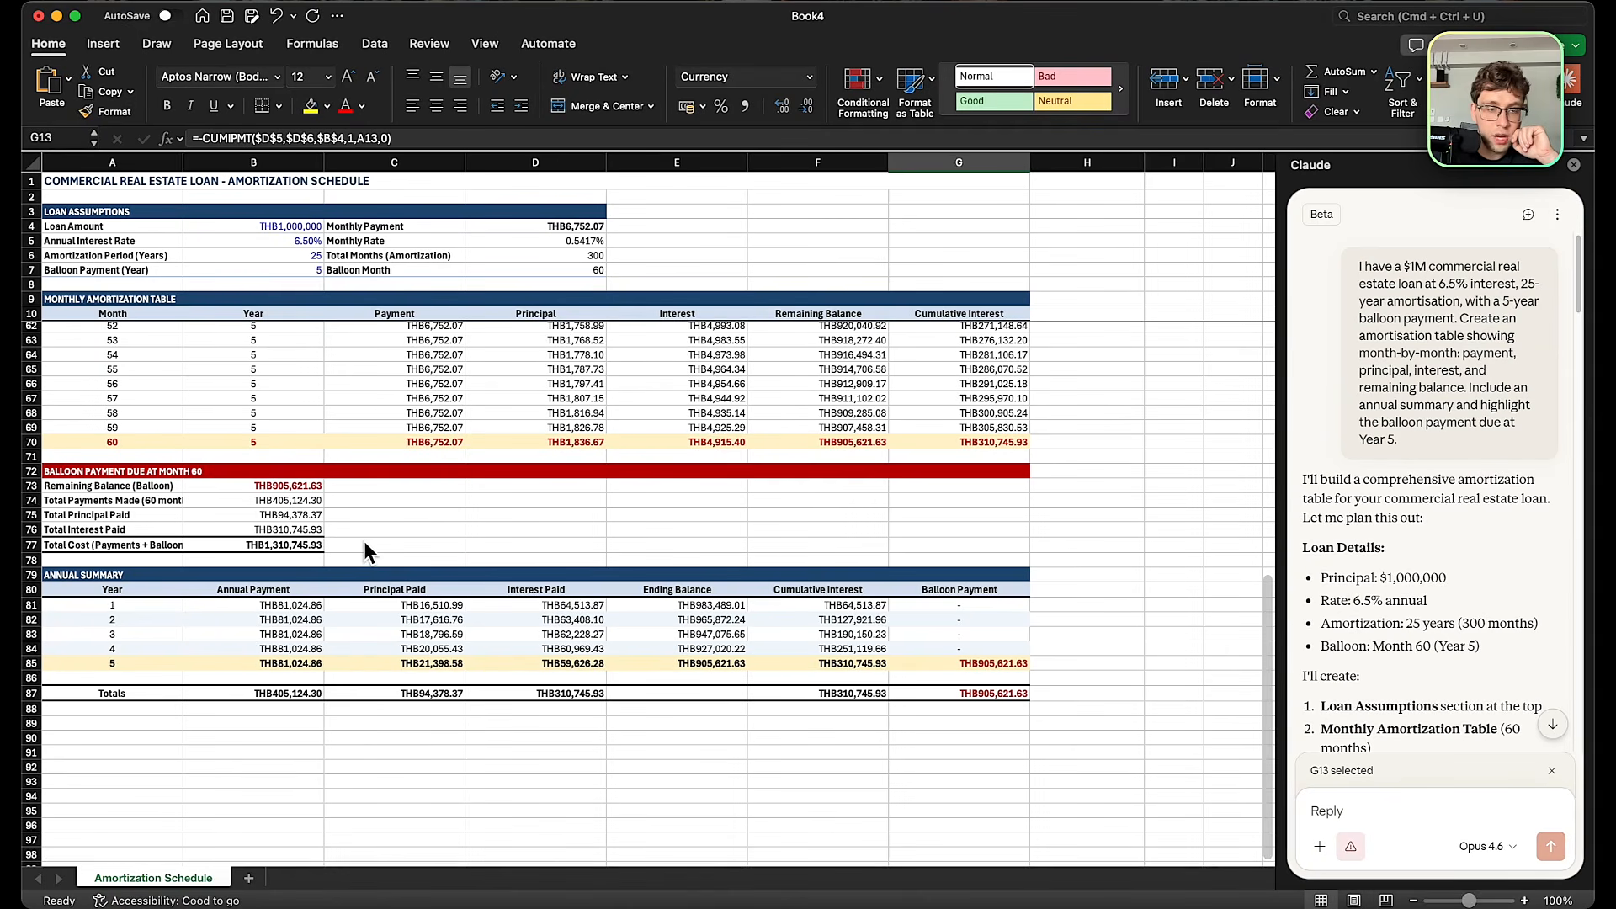
pyautogui.scroll(20, 364, 543)
pyautogui.scroll(20, 367, 548)
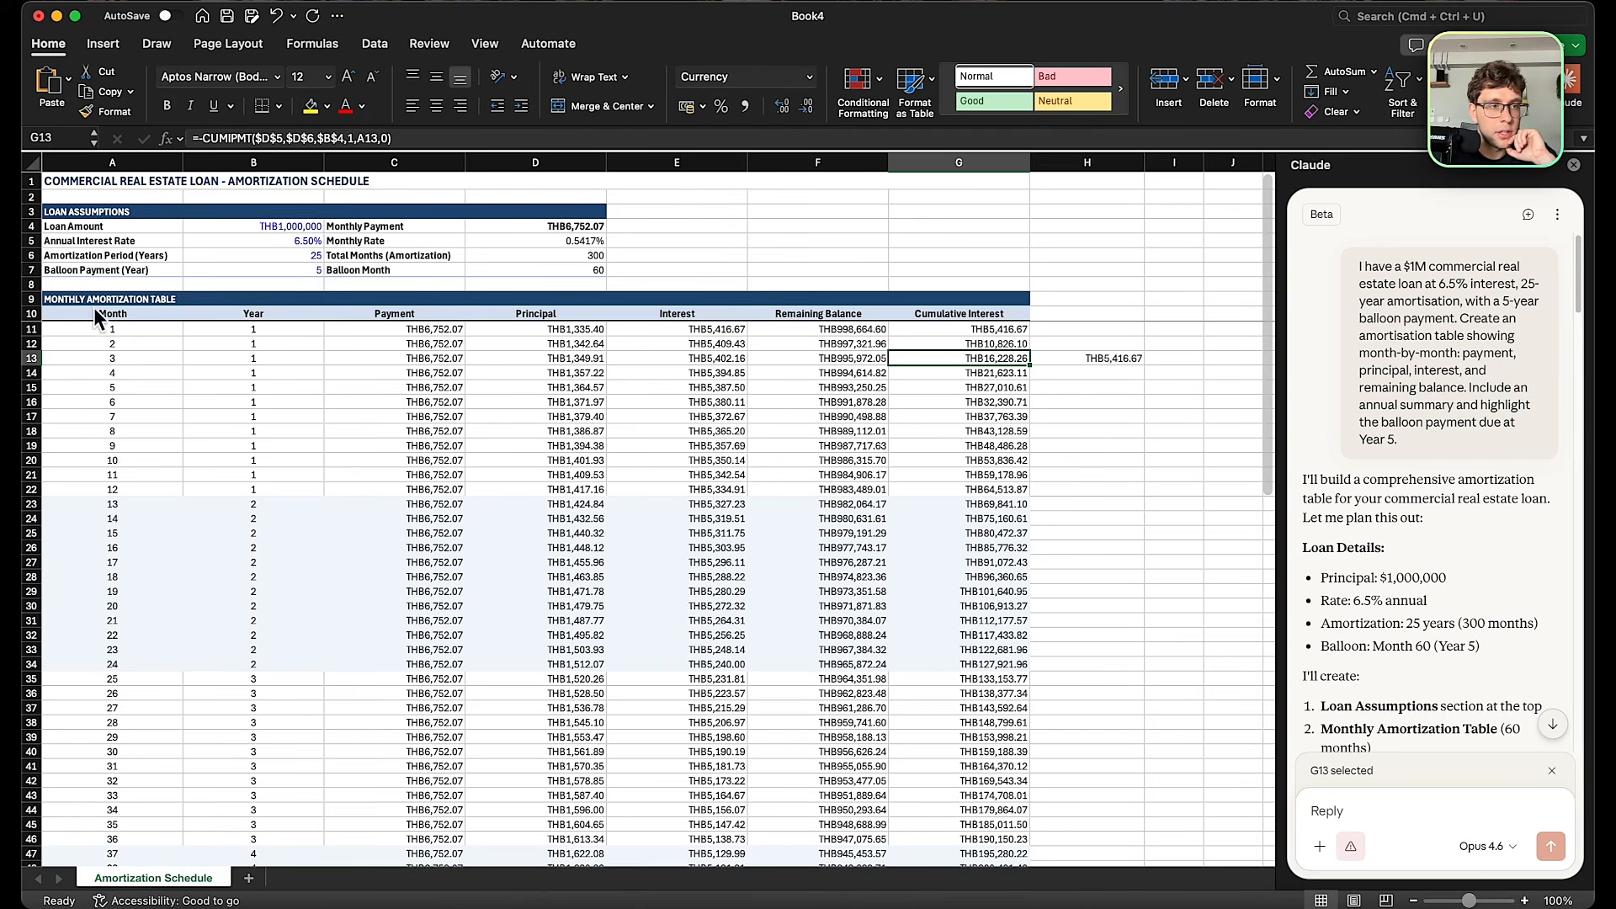
pyautogui.scroll(-15, 124, 377)
pyautogui.scroll(13, 128, 381)
pyautogui.scroll(4, 128, 380)
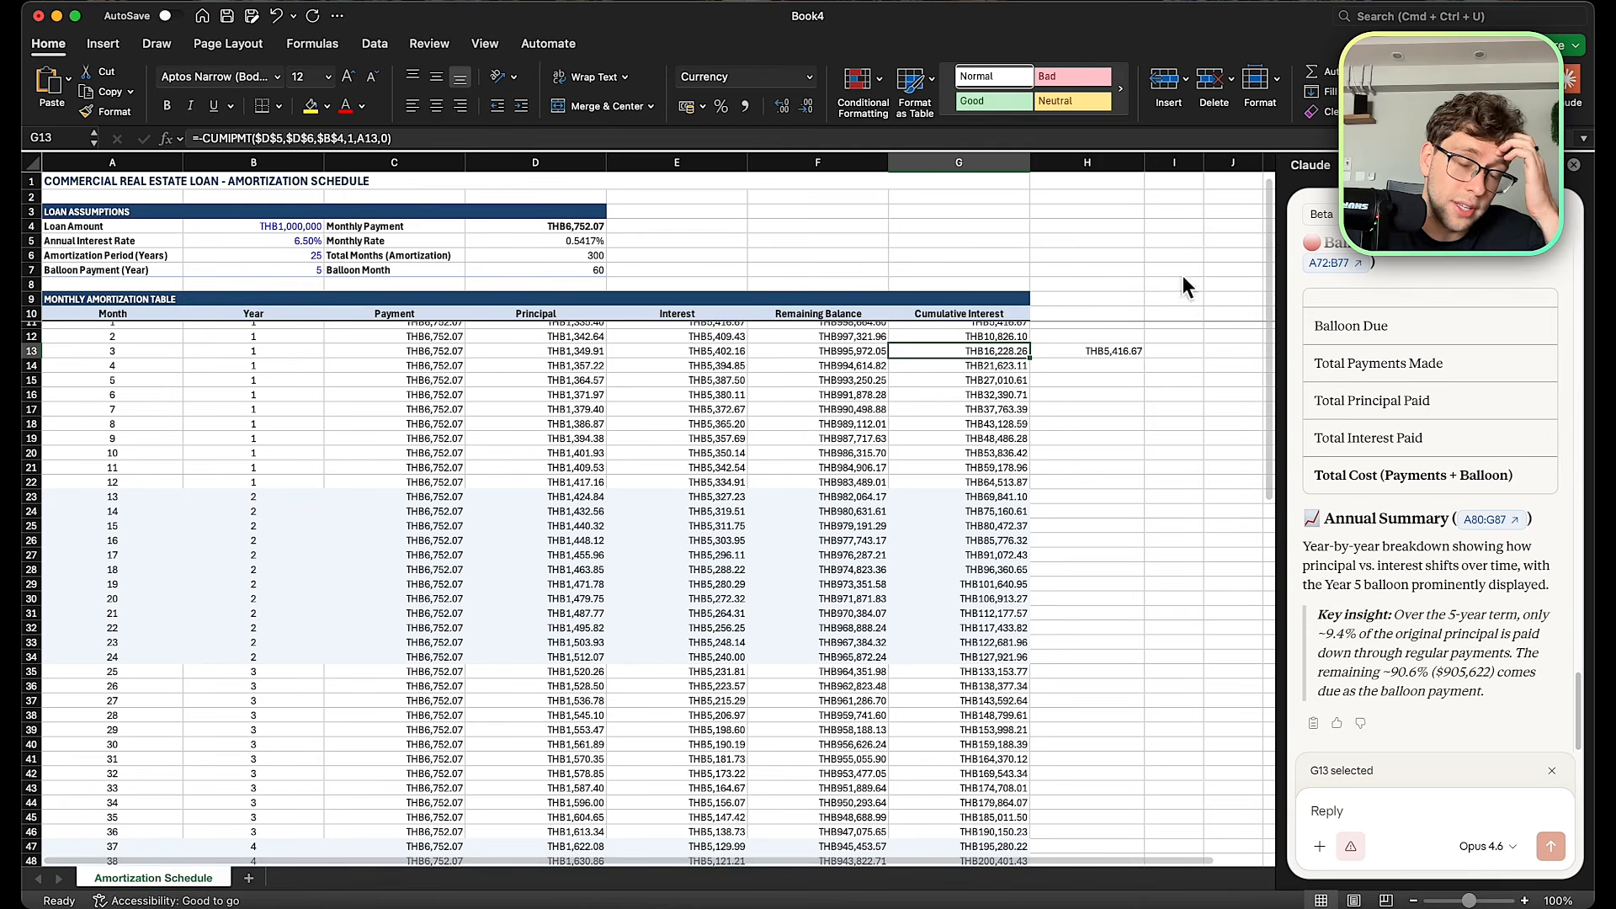
pyautogui.click(820, 434)
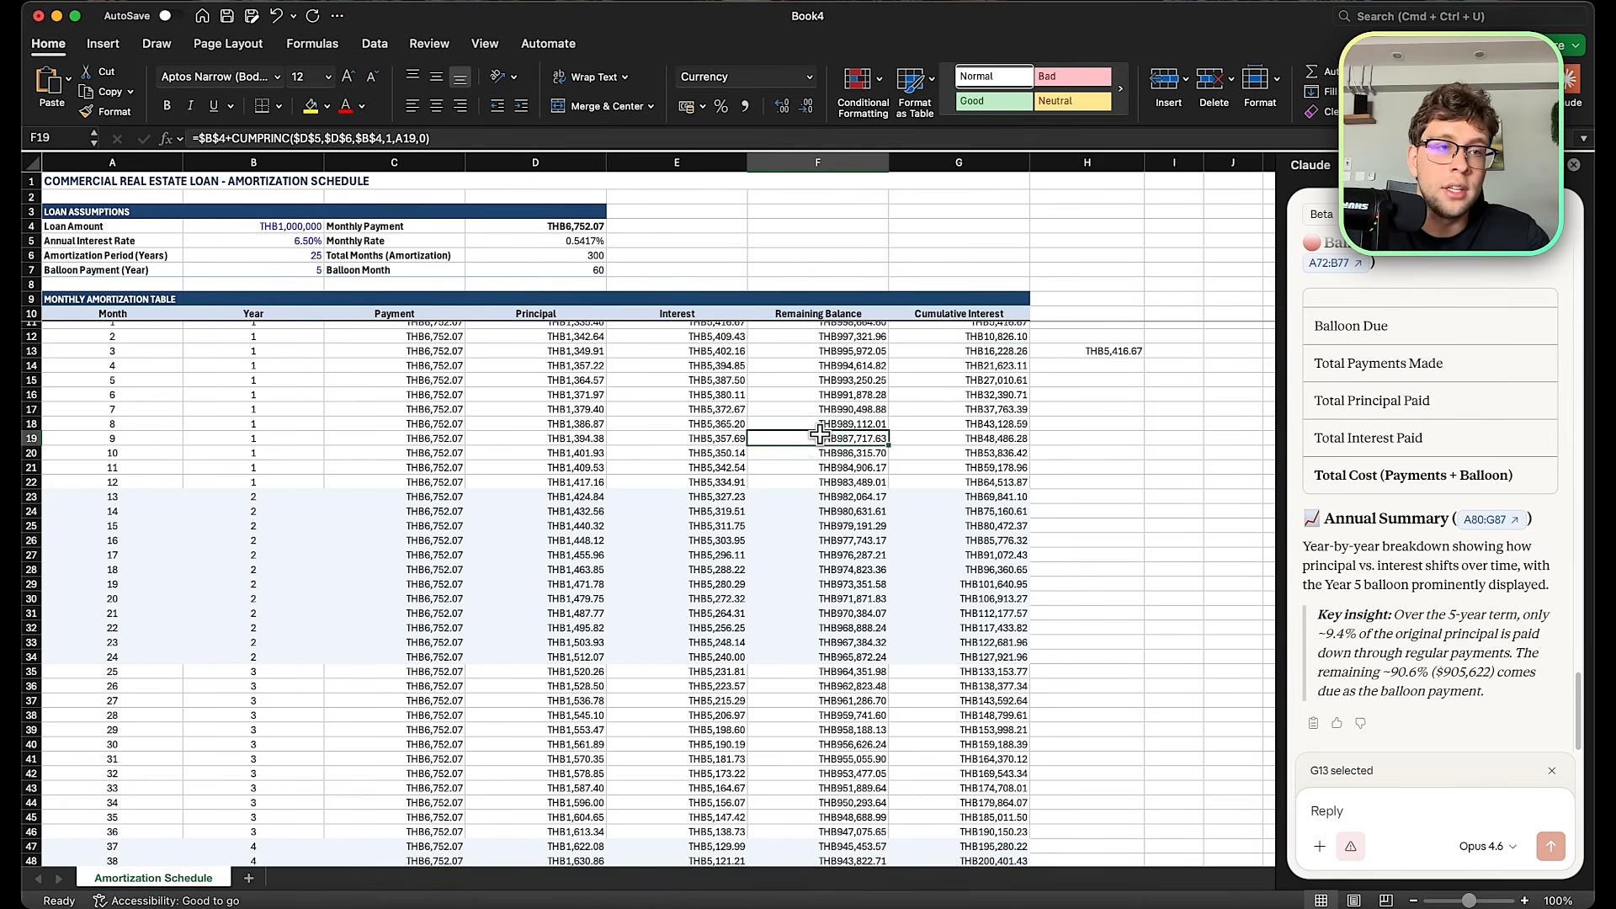
pyautogui.scroll(1, 820, 434)
pyautogui.moveTo(1087, 532); pyautogui.dragTo(76, 186)
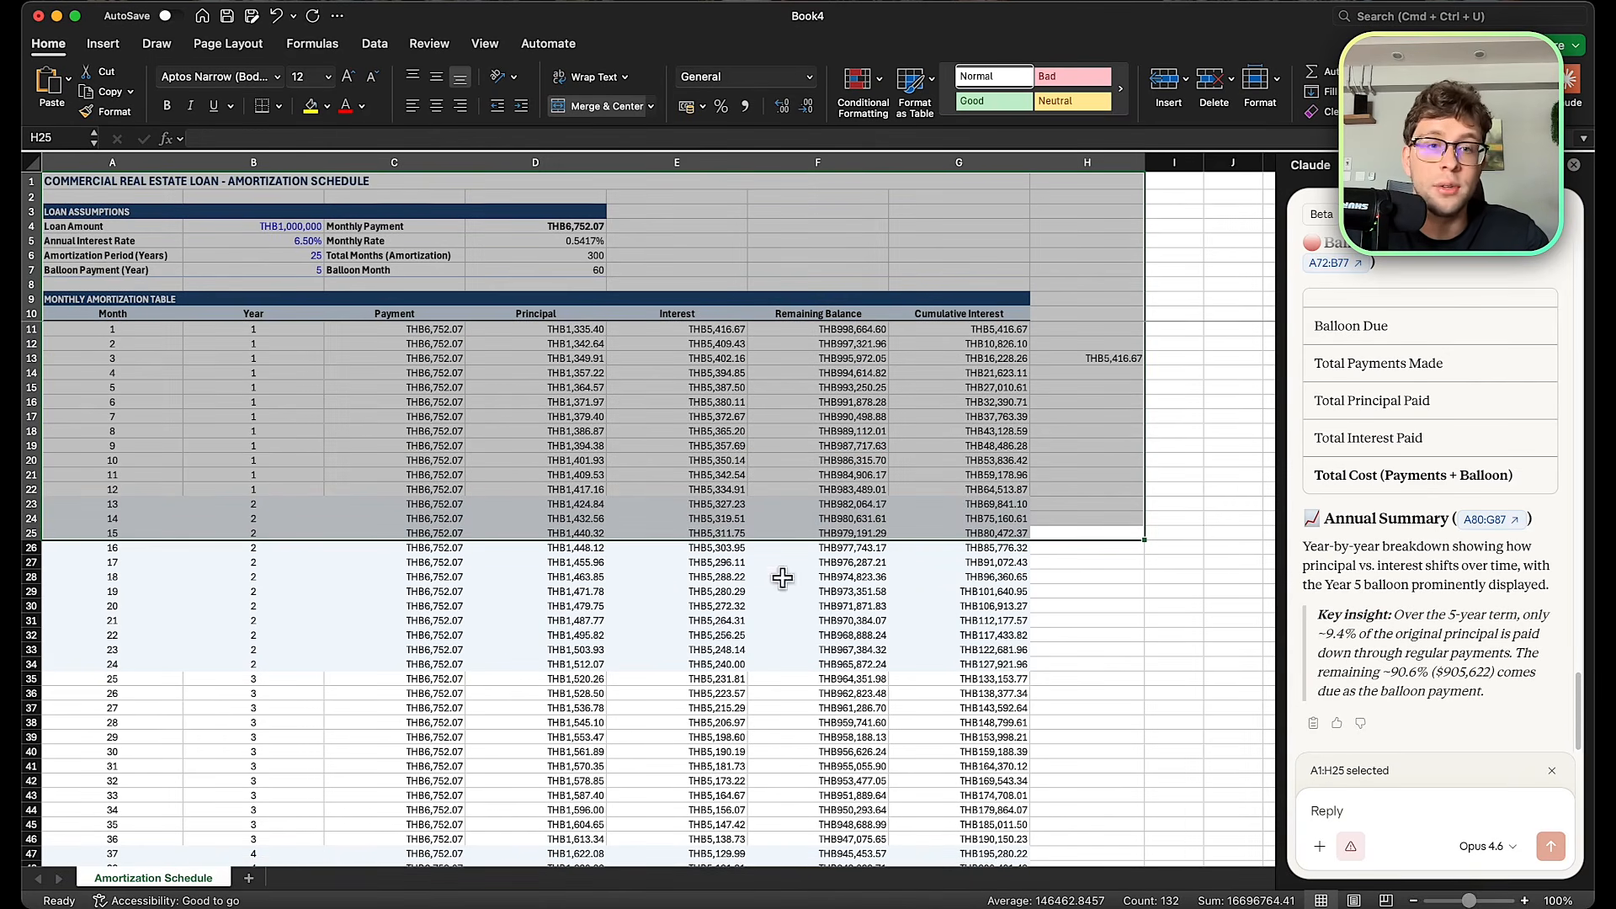
pyautogui.click(1076, 710)
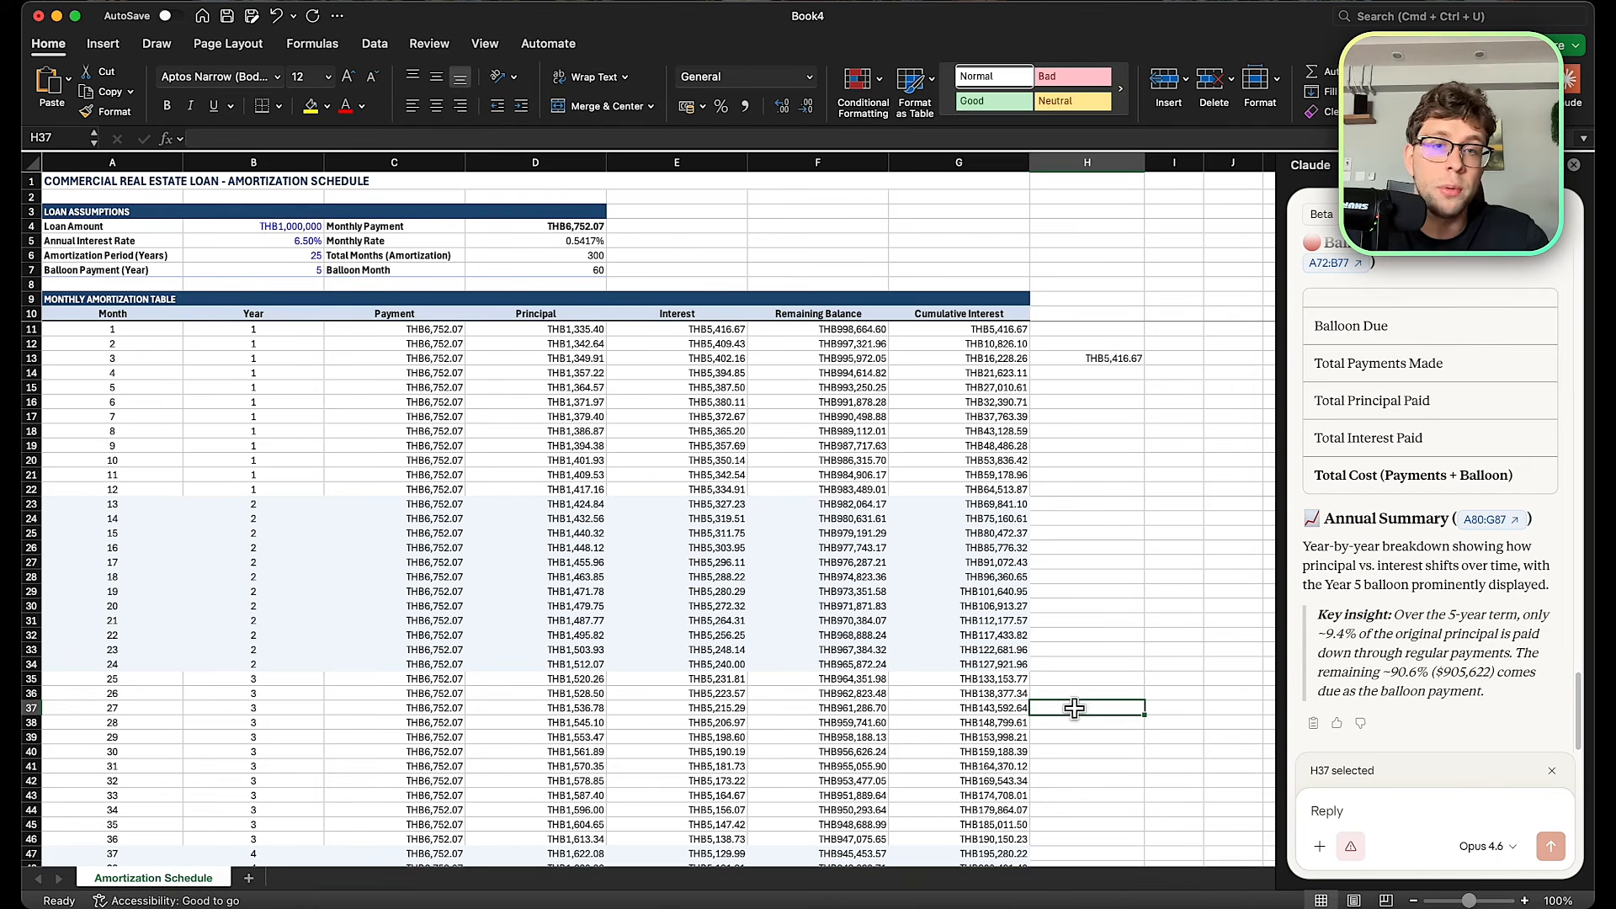
pyautogui.moveTo(1076, 710); pyautogui.dragTo(25, 462)
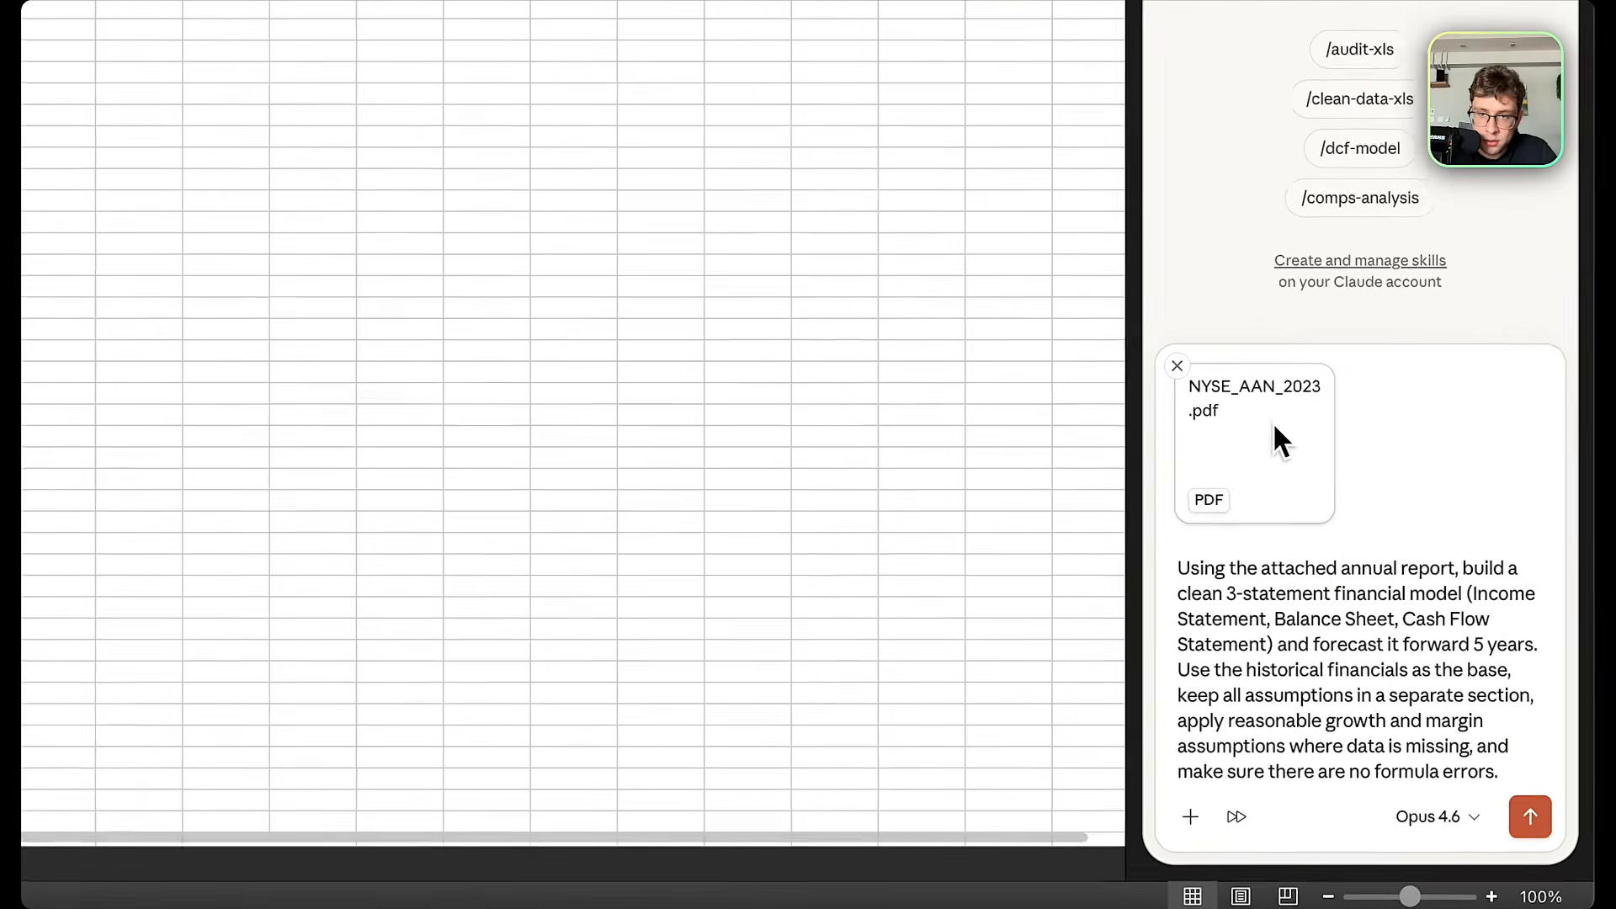
# Ask Claude for a 3-statement financial model with a 5-year forecast from the attached NYSE_AAN_2023.pdf, and skim that report in Acrobat.
pyautogui.click(1377, 690)
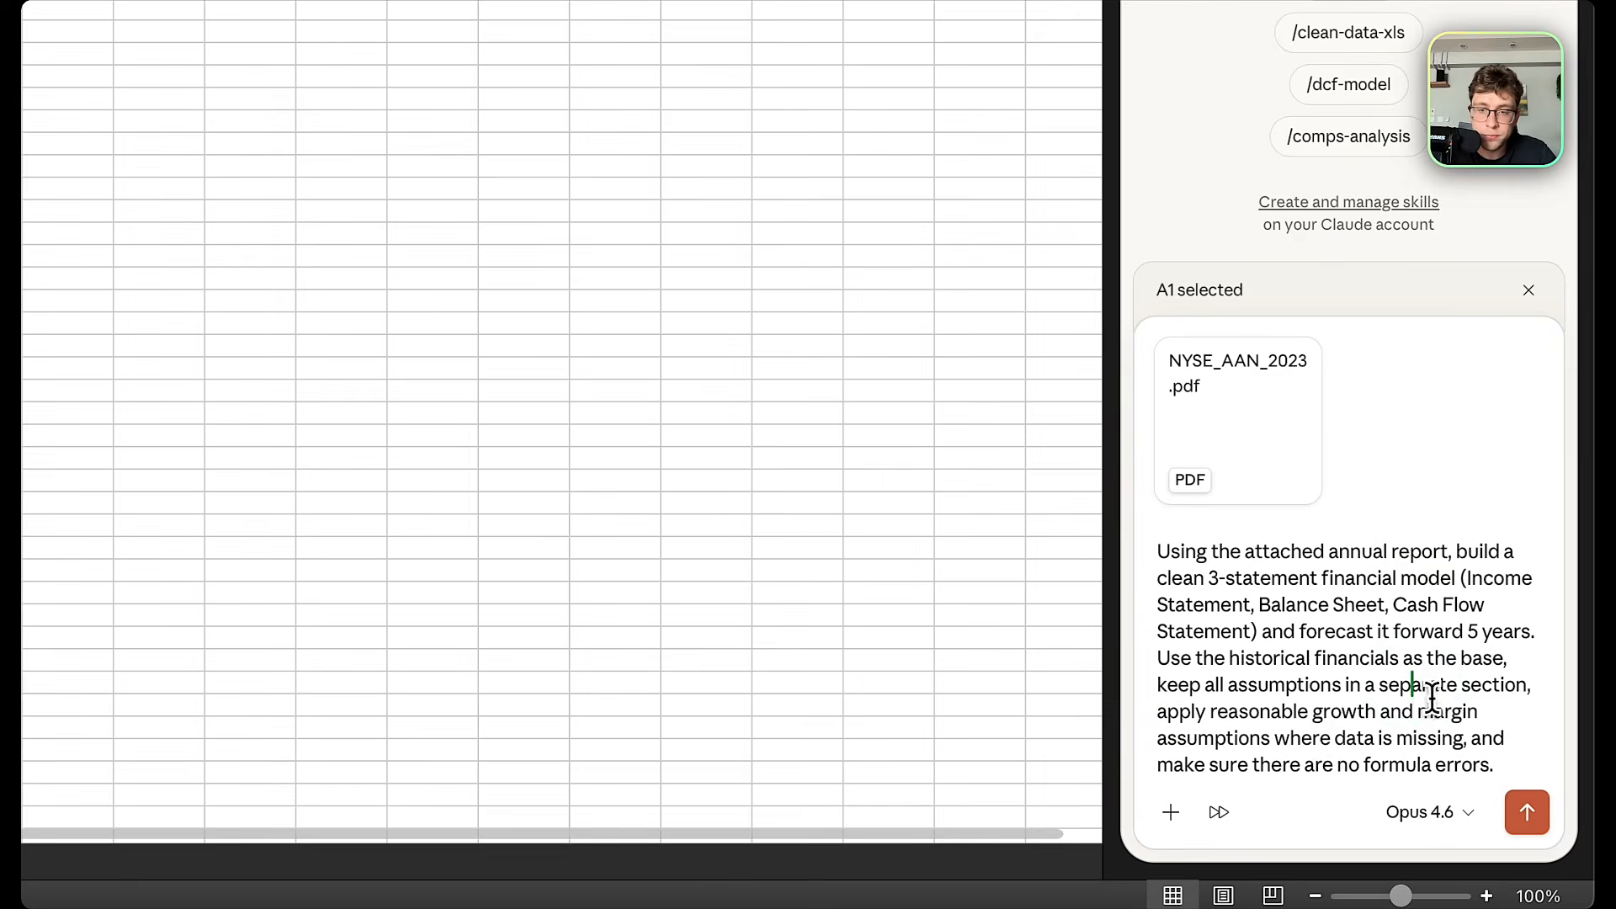
pyautogui.click(1530, 814)
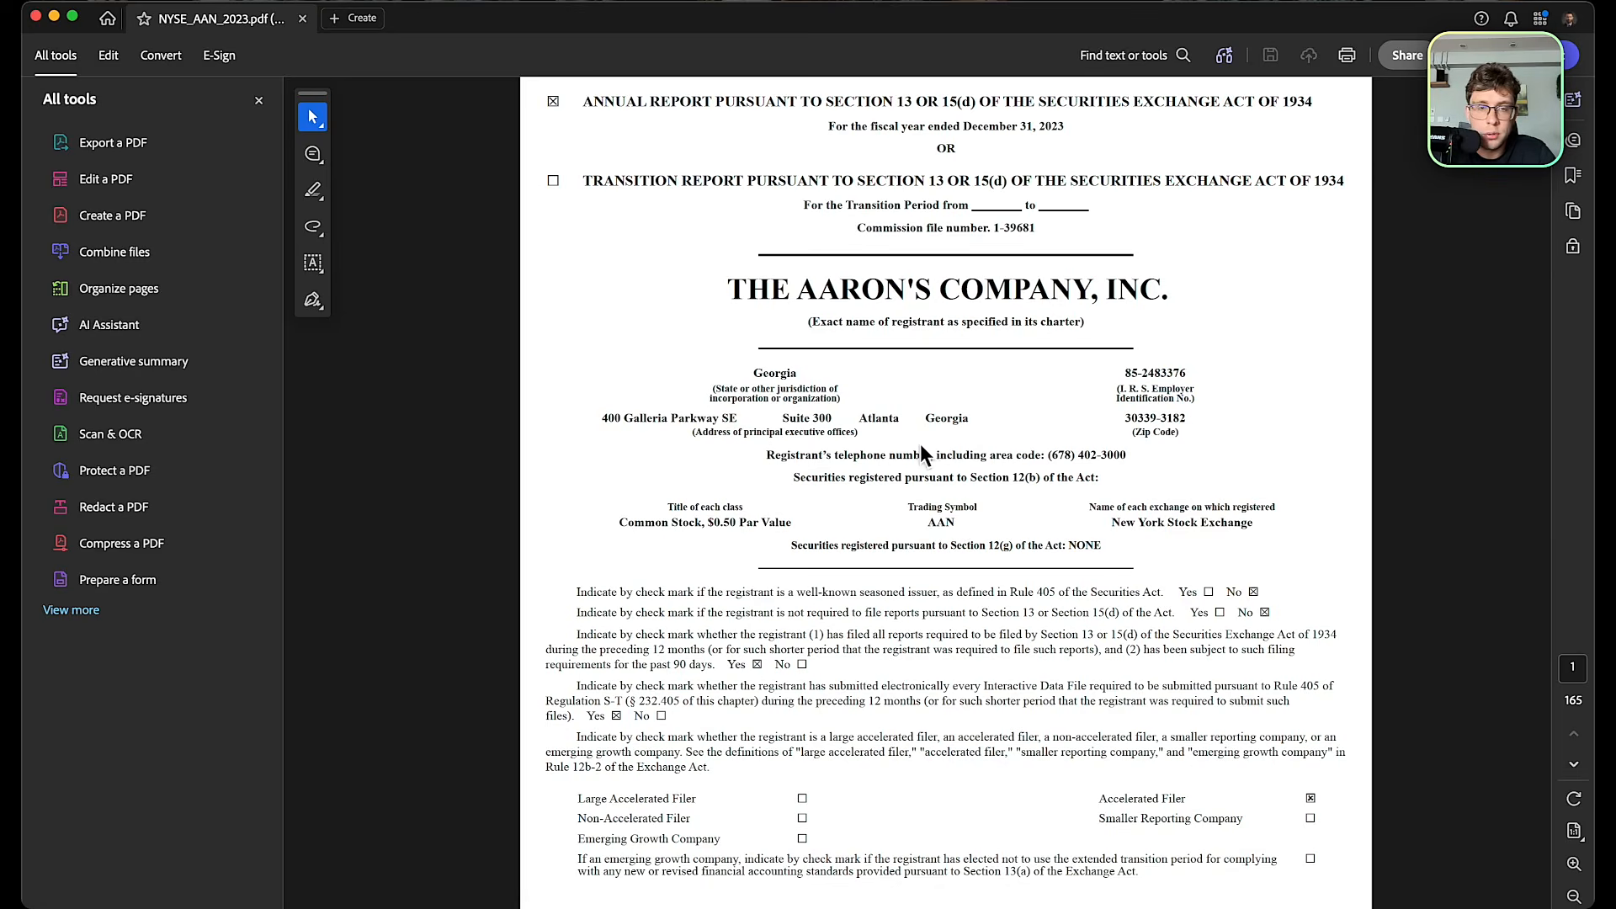
pyautogui.scroll(-15, 882, 362)
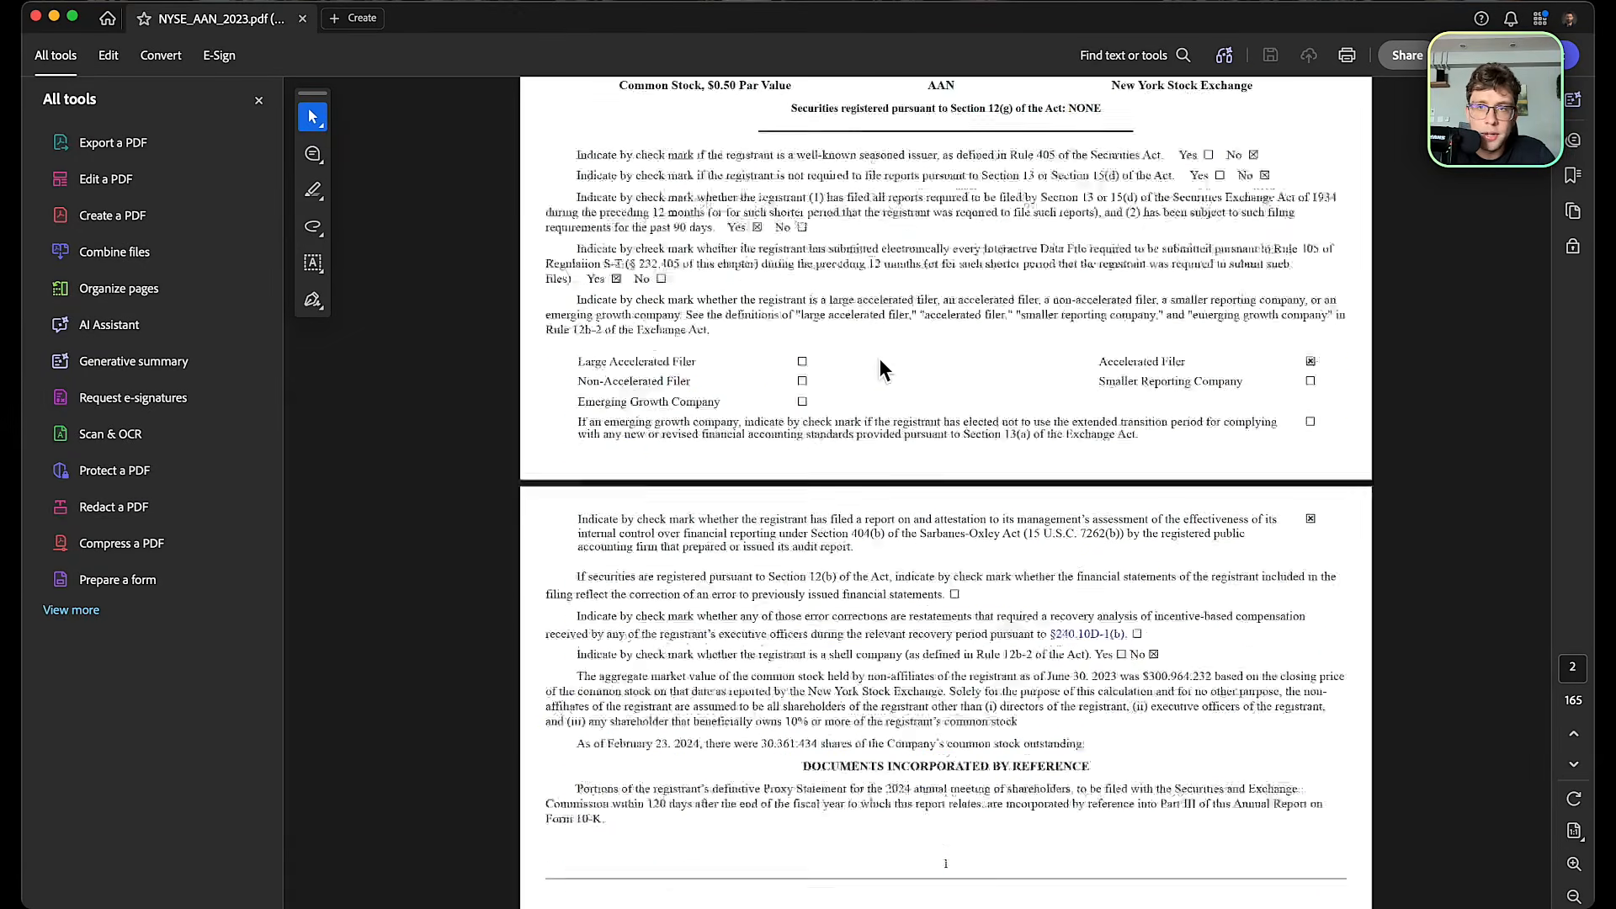
pyautogui.moveTo(1545, 105); pyautogui.dragTo(1554, 419)
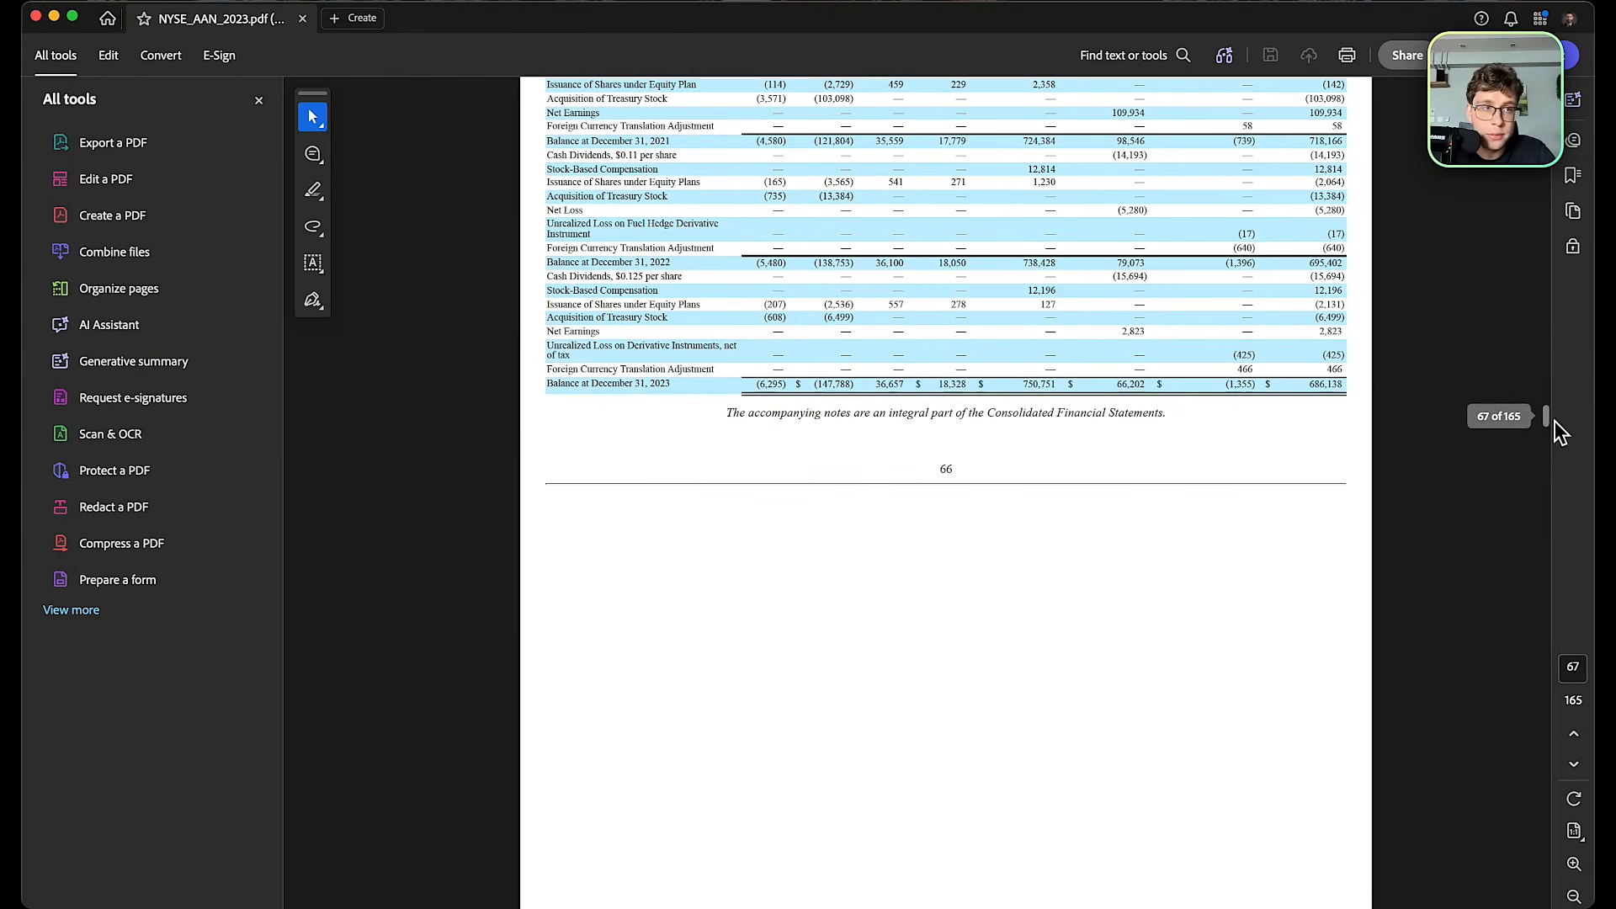
pyautogui.click(54, 16)
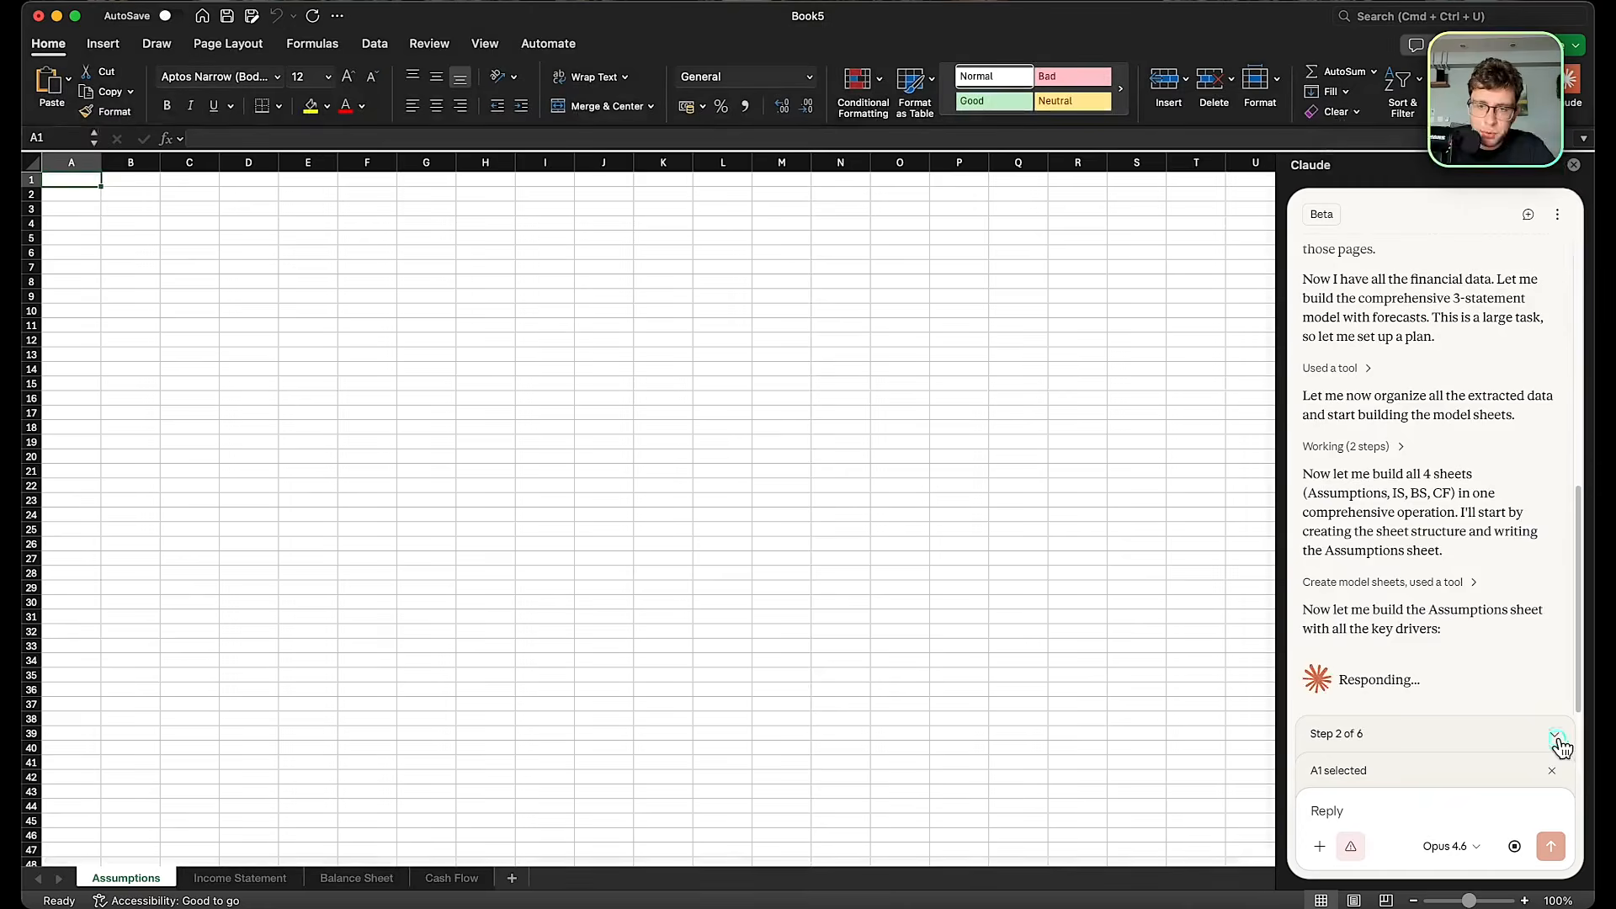
# Follow Claude's build steps and examine the Assumptions, Income Statement and Balance Sheet sheets of the financial model.
pyautogui.click(1556, 739)
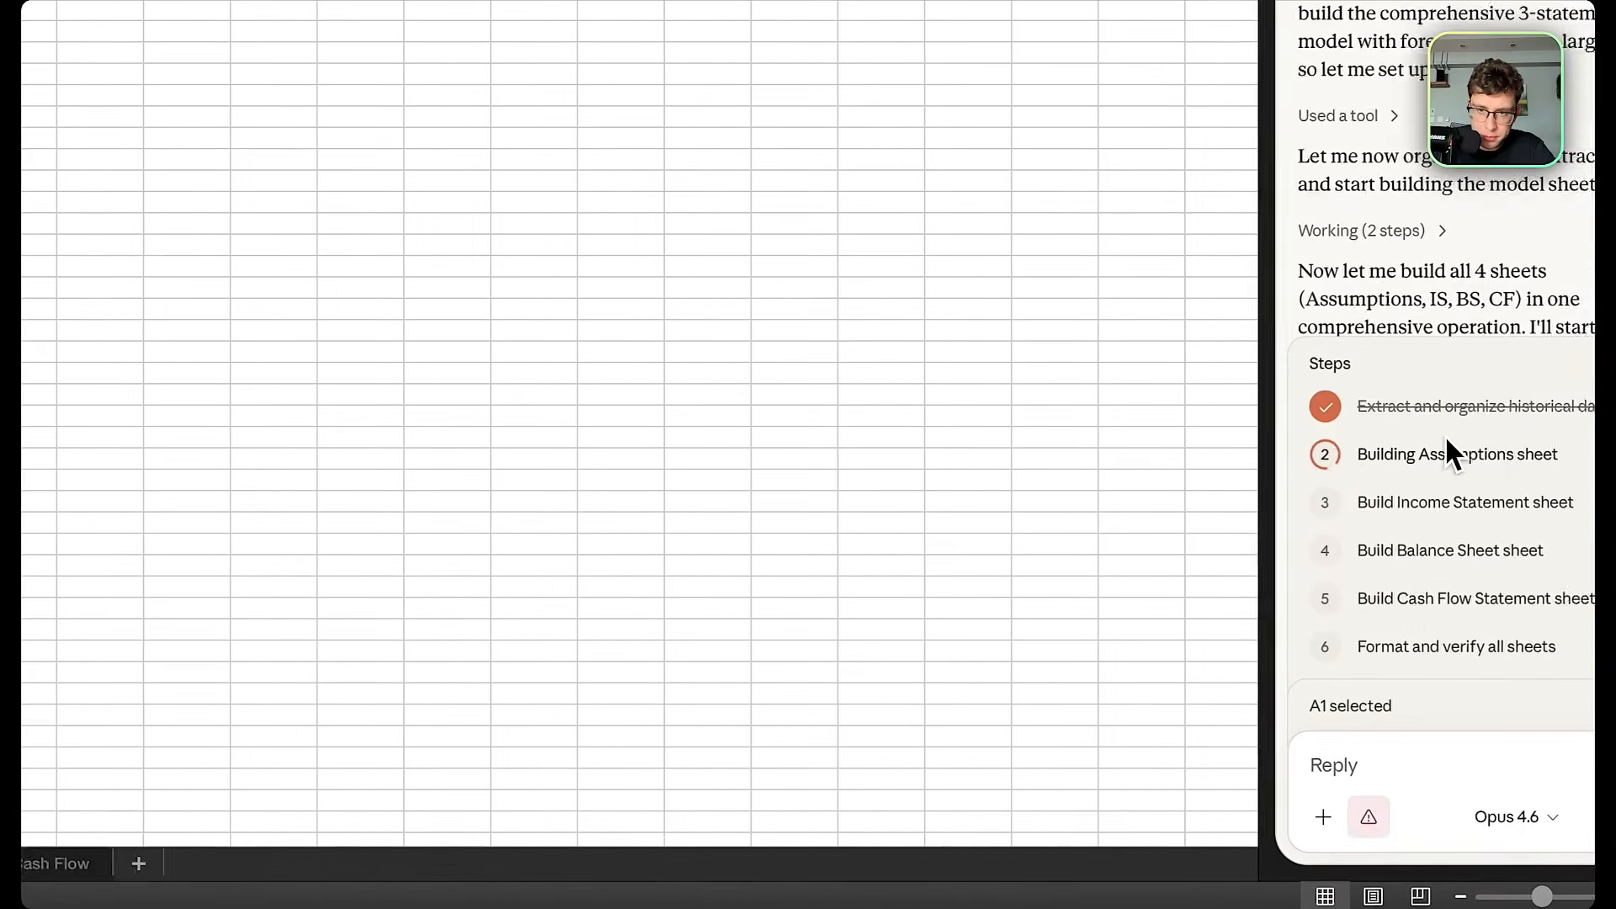
pyautogui.click(349, 866)
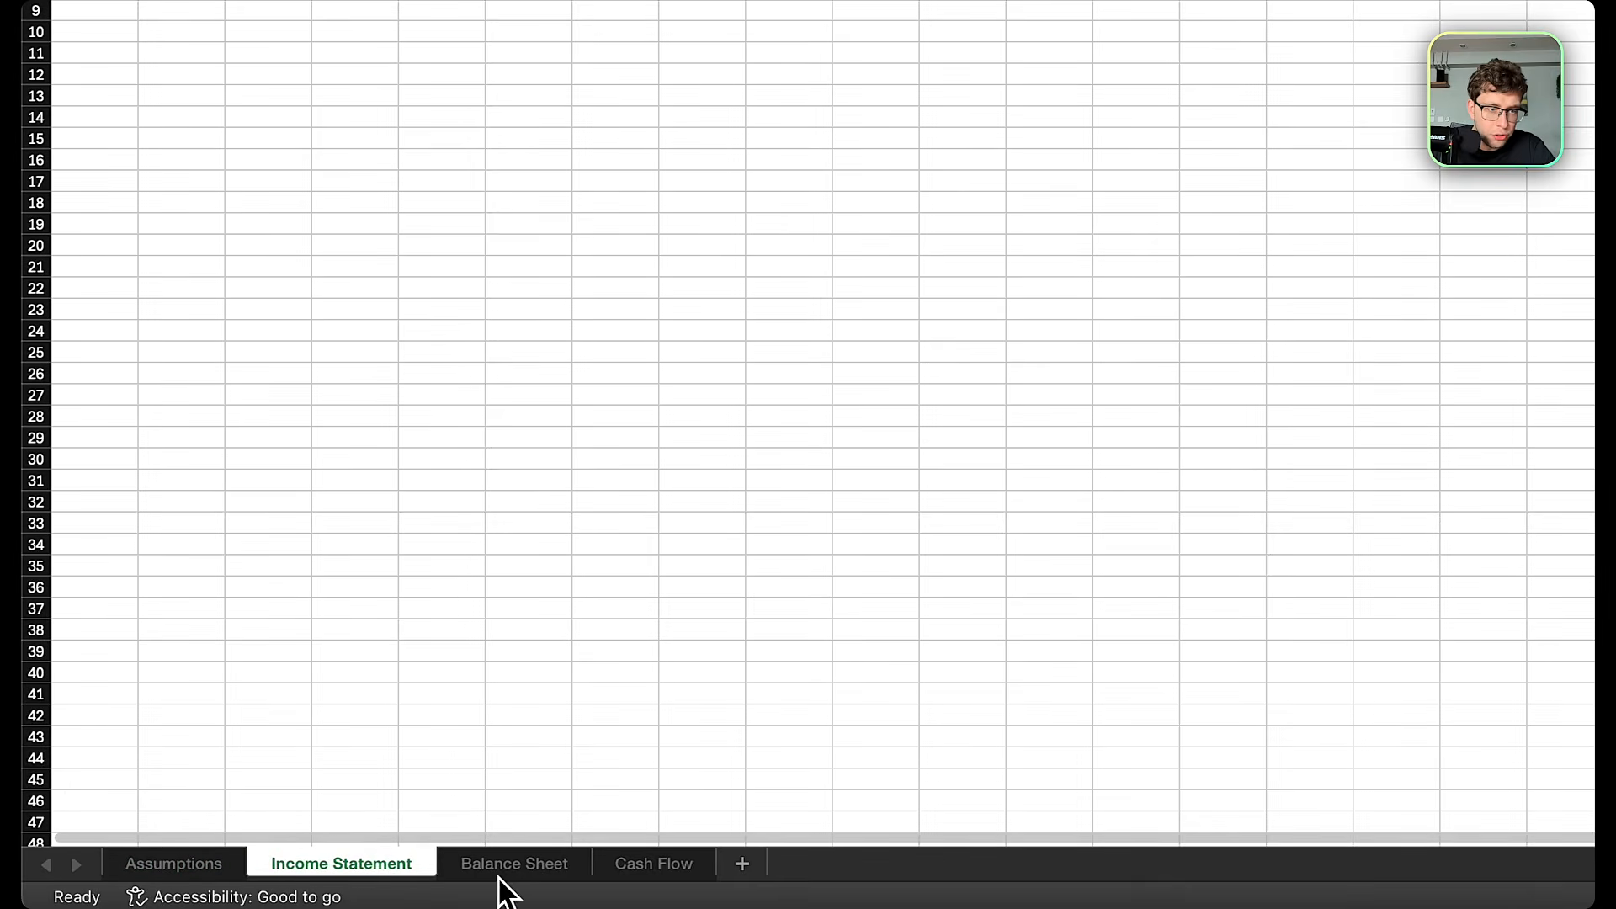
pyautogui.click(508, 872)
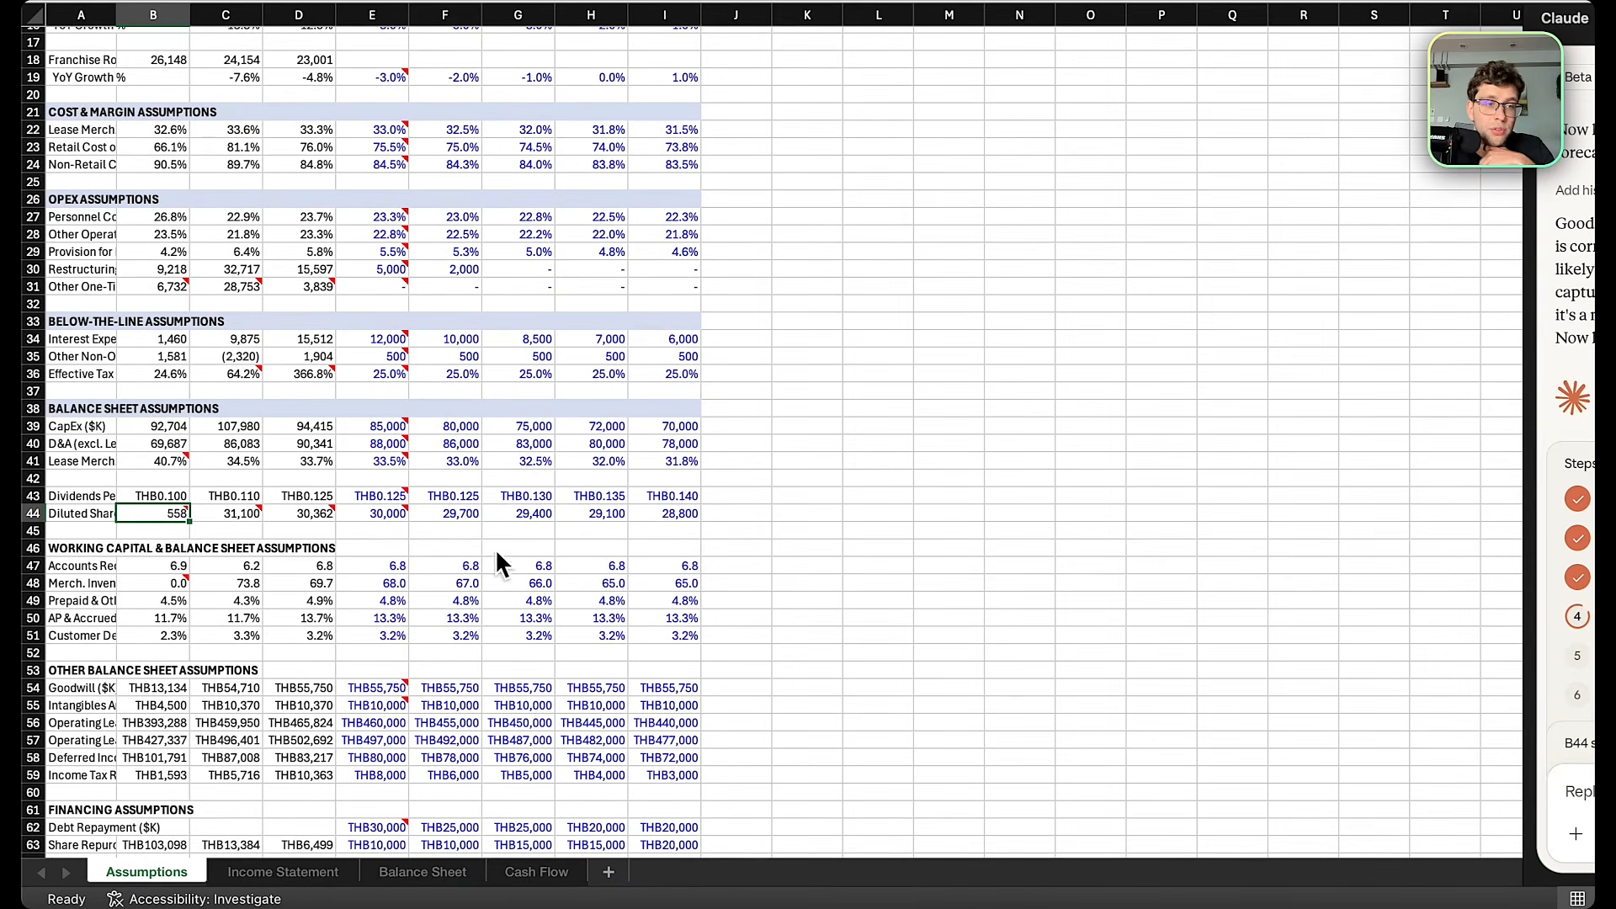
pyautogui.scroll(2, 468, 503)
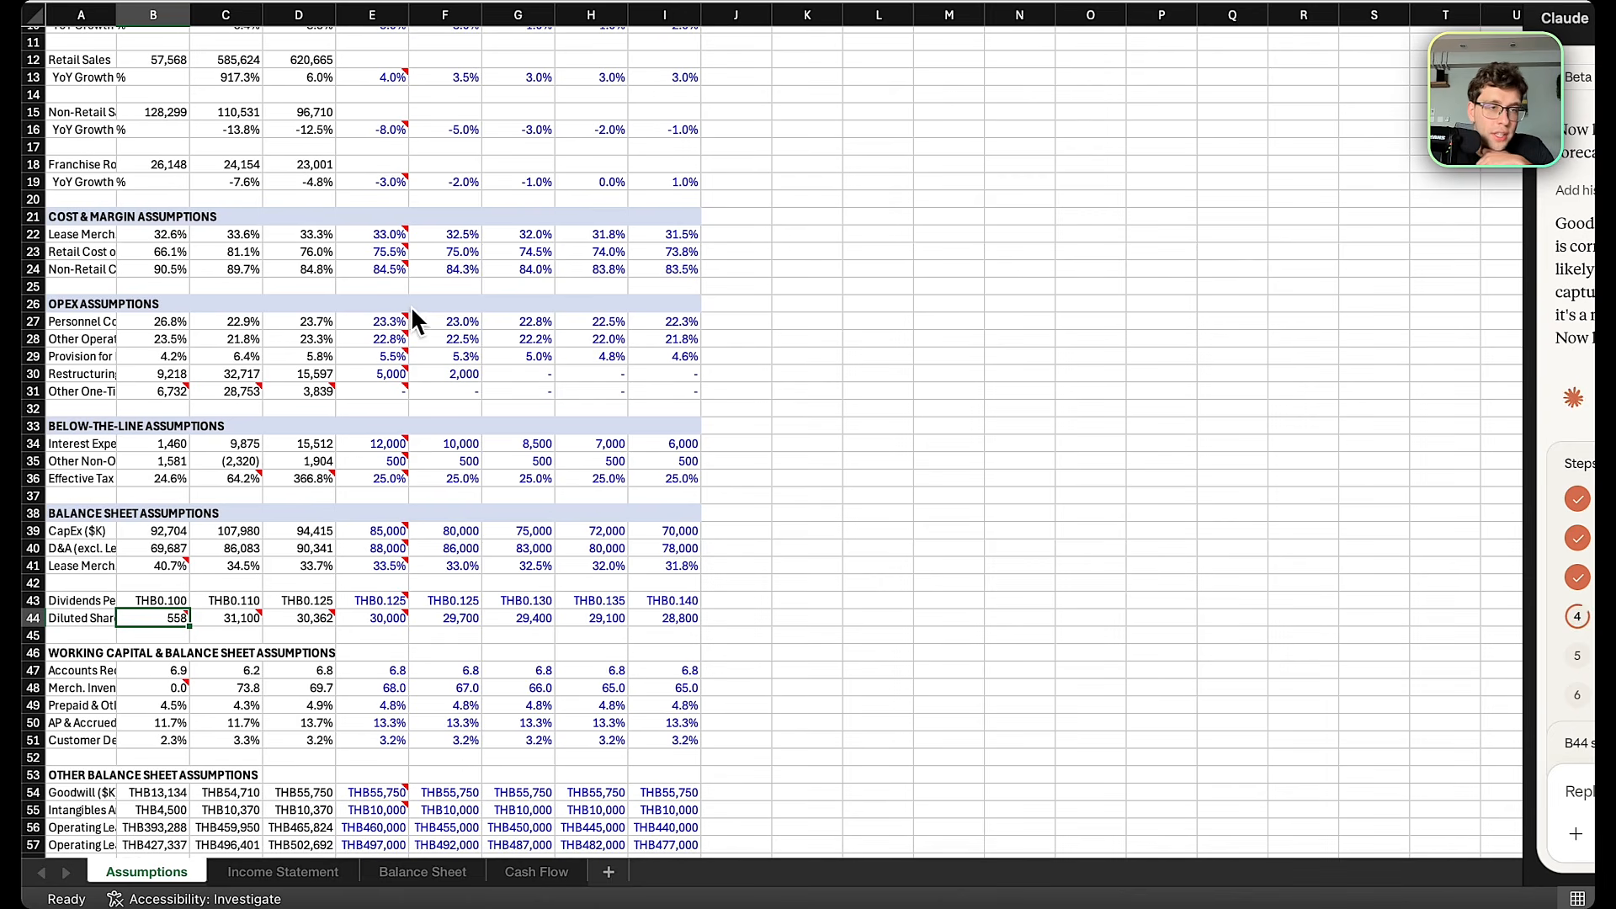
pyautogui.moveTo(399, 323)
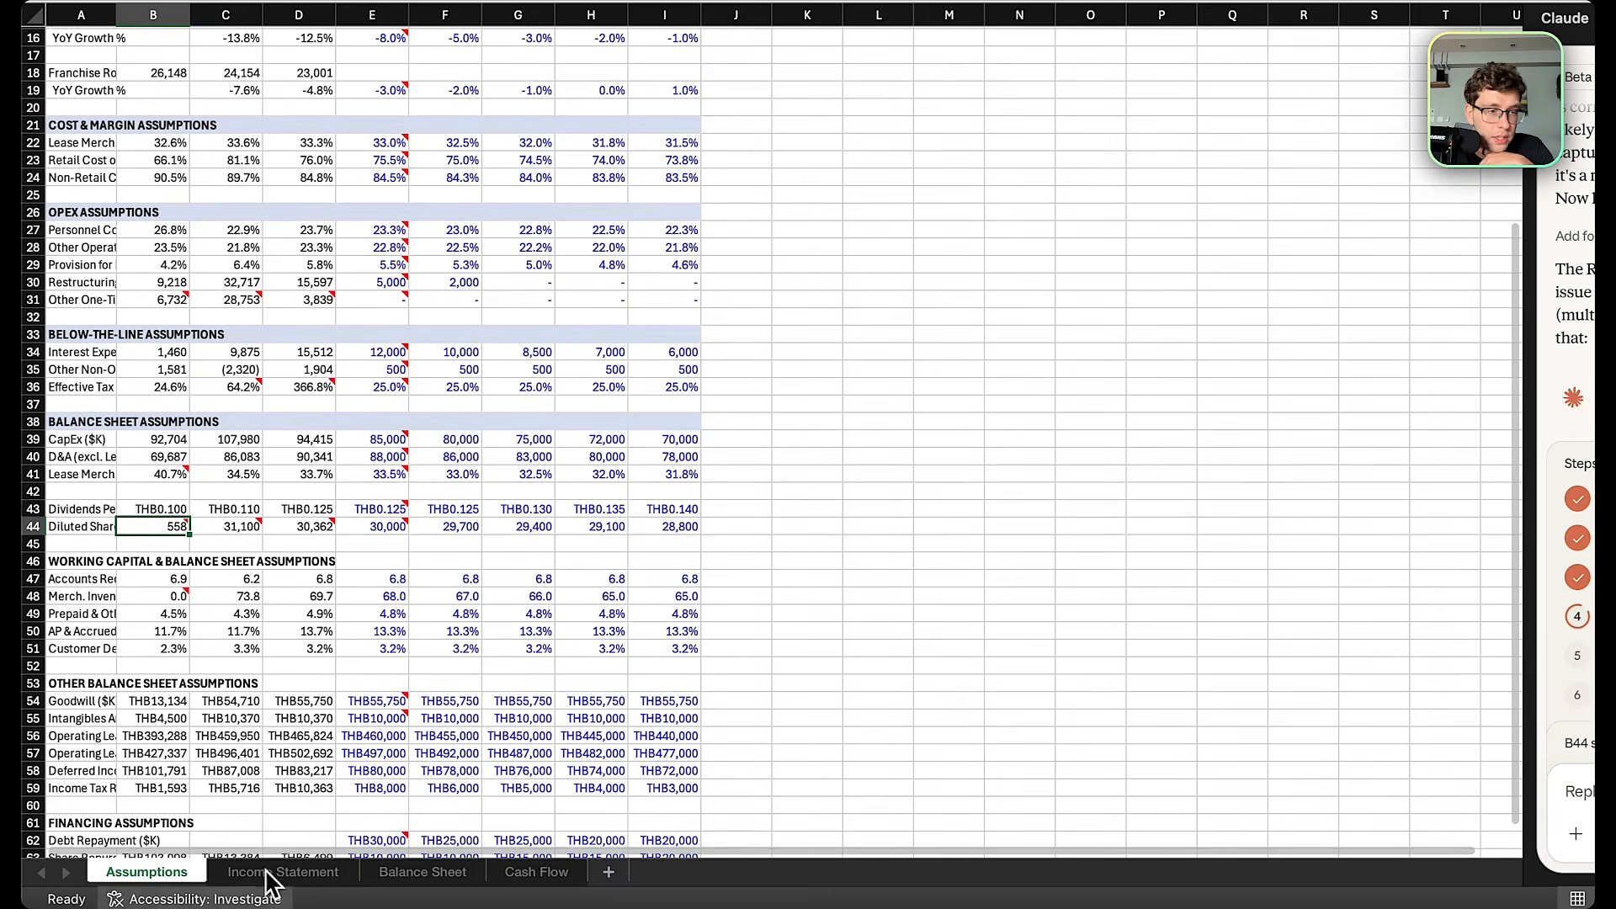
pyautogui.click(277, 872)
pyautogui.scroll(3, 382, 626)
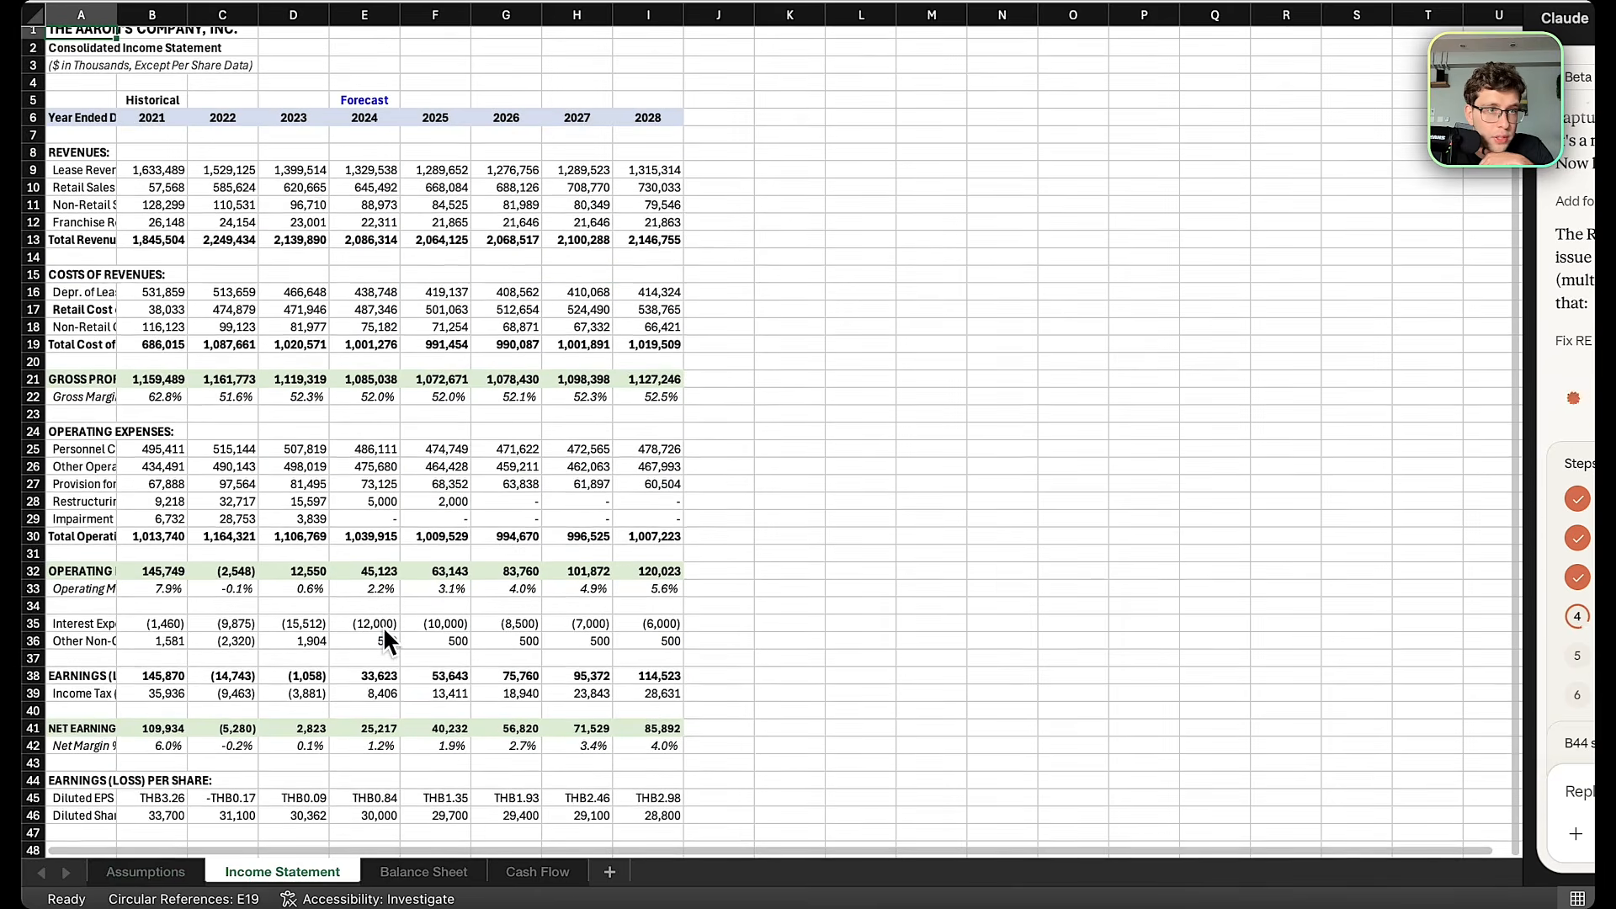
pyautogui.scroll(-4, 382, 626)
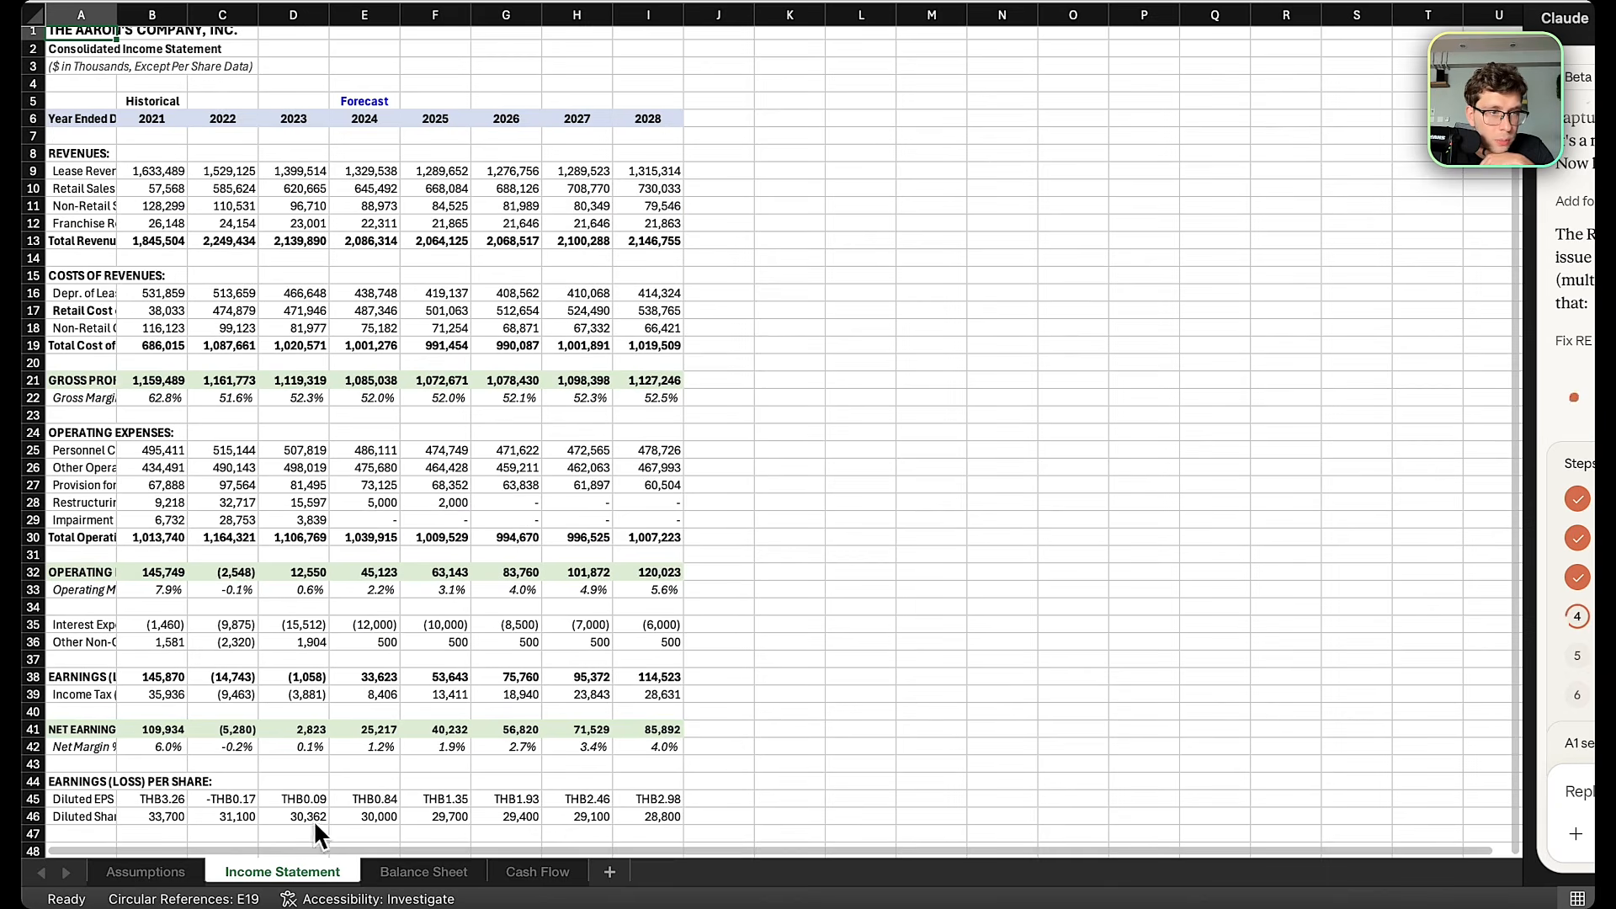
pyautogui.click(436, 878)
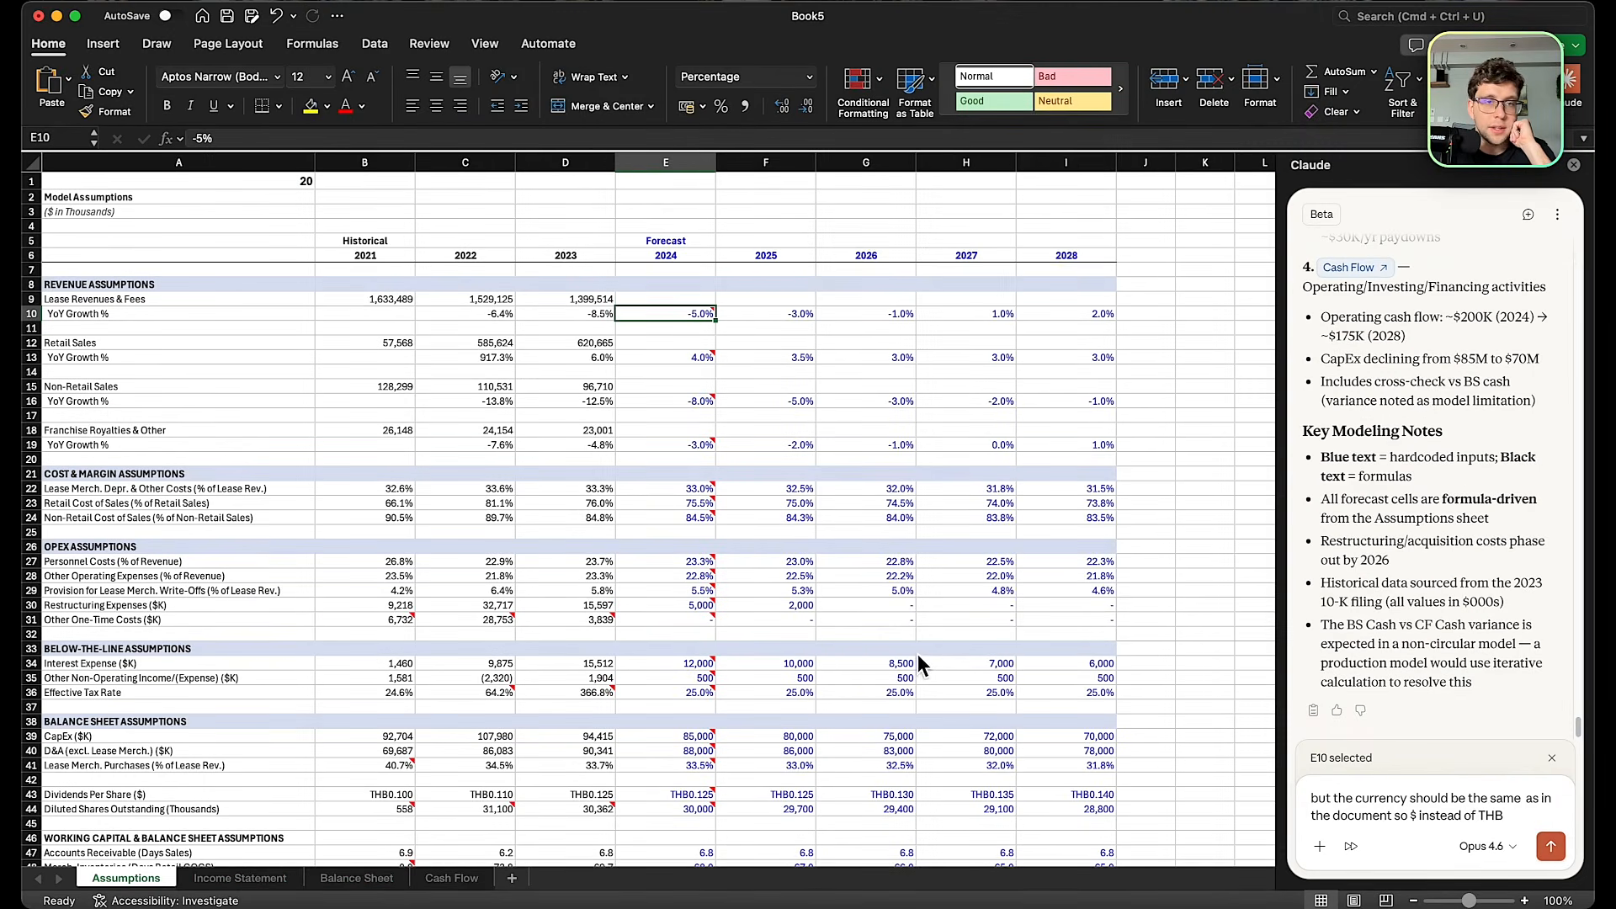
# Check the currency on the Income Statement, Balance Sheet and Cash Flow sheets, and ask Claude to fix it to $ instead of THB.
pyautogui.click(260, 880)
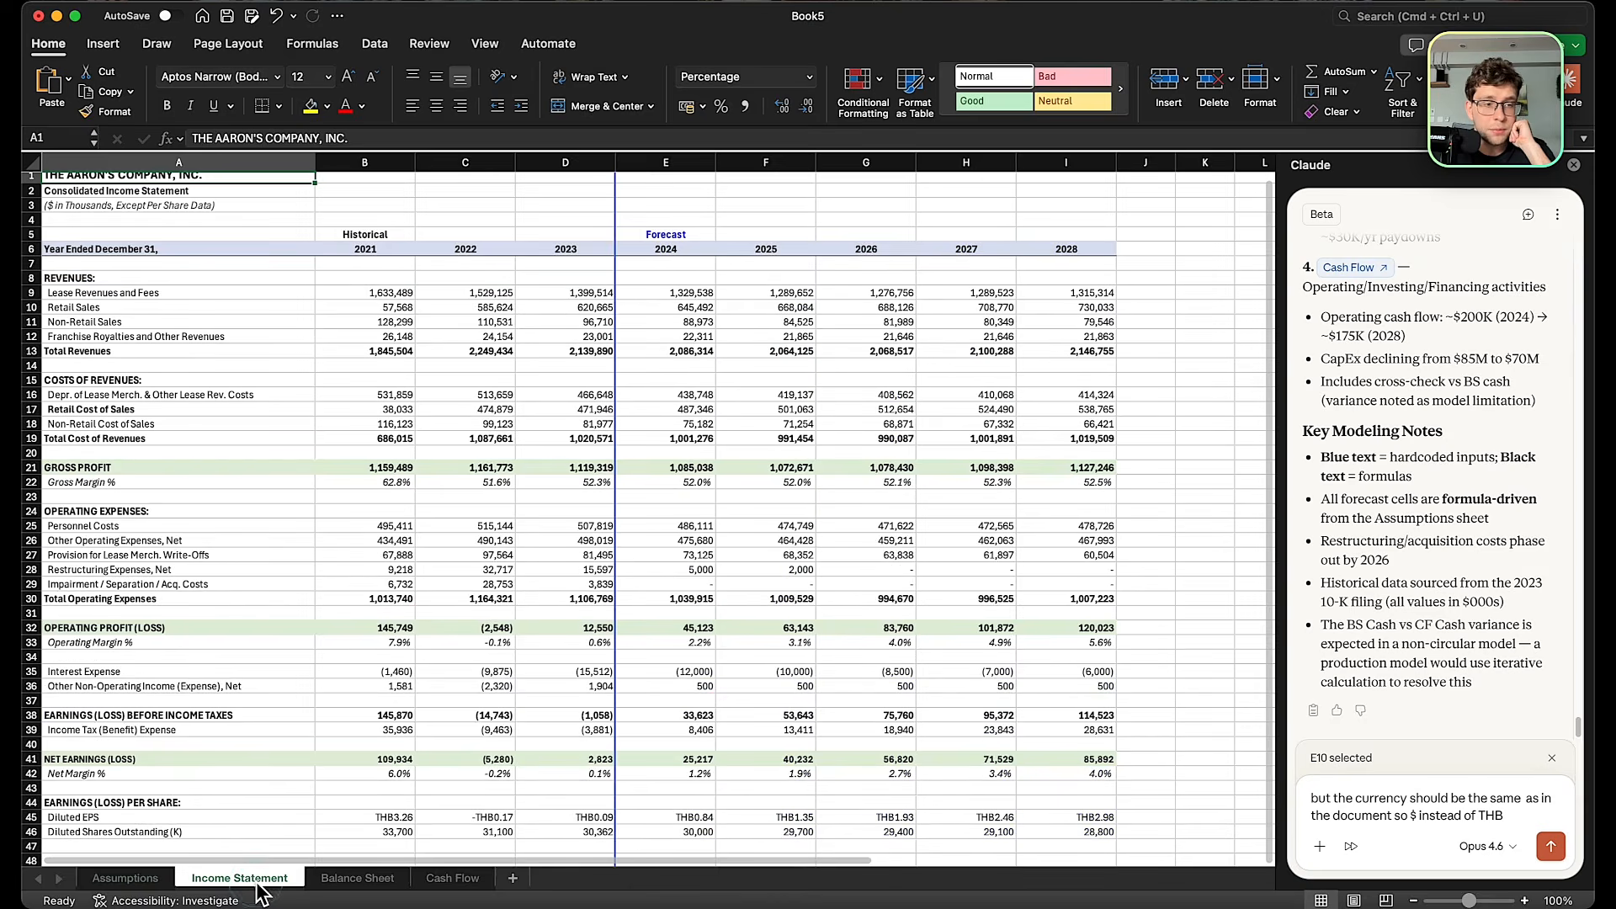
pyautogui.click(370, 880)
pyautogui.click(450, 878)
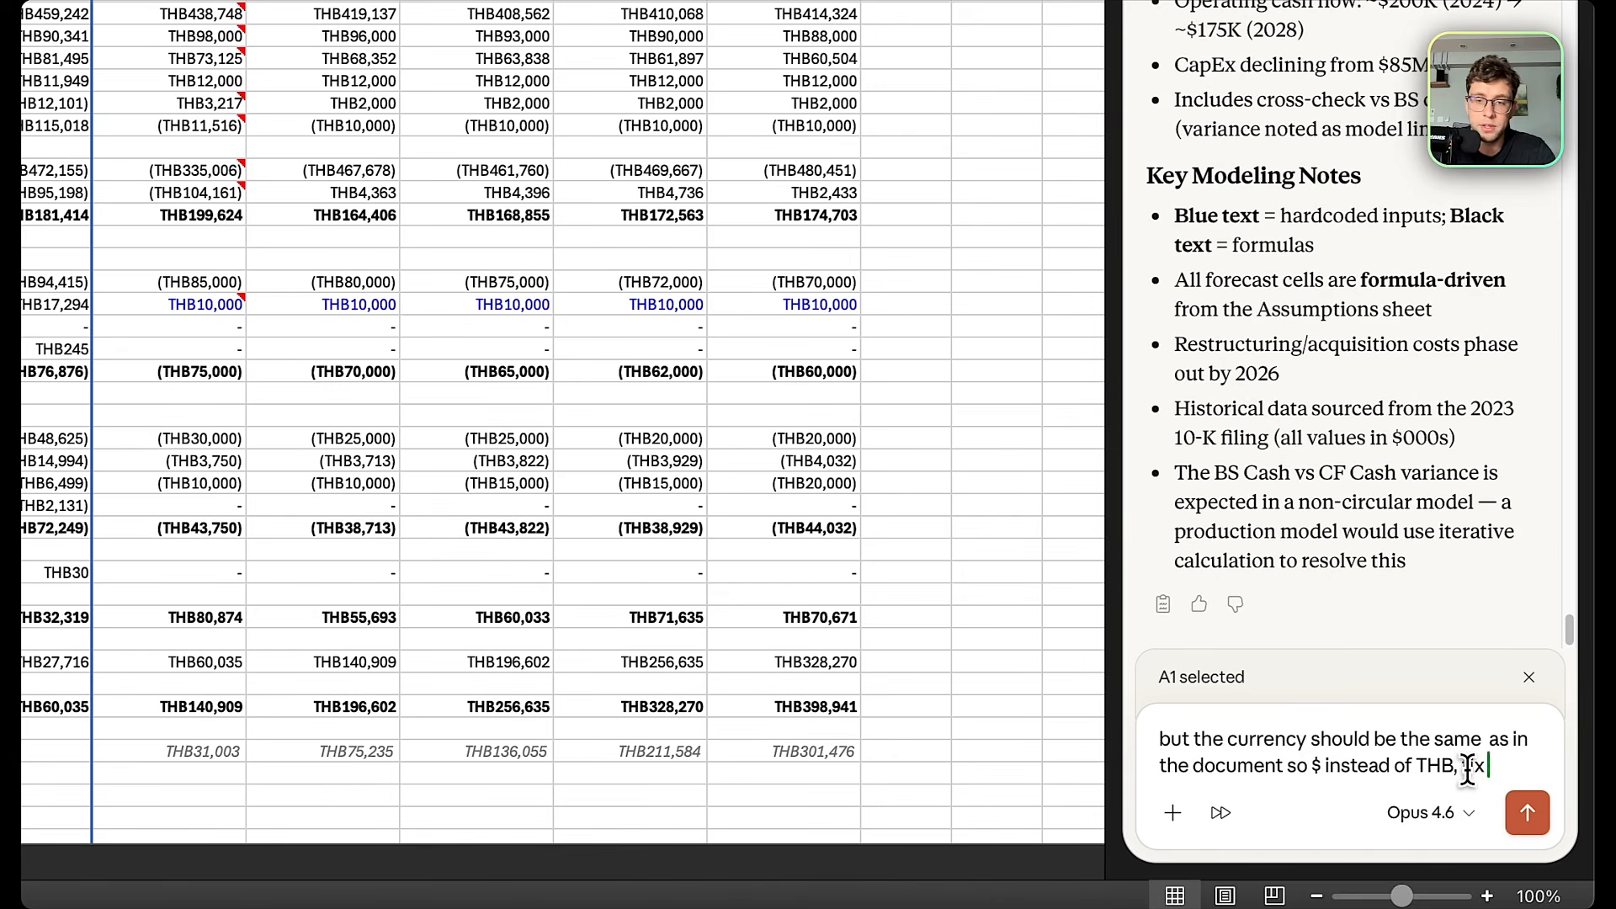
pyautogui.press('Return')
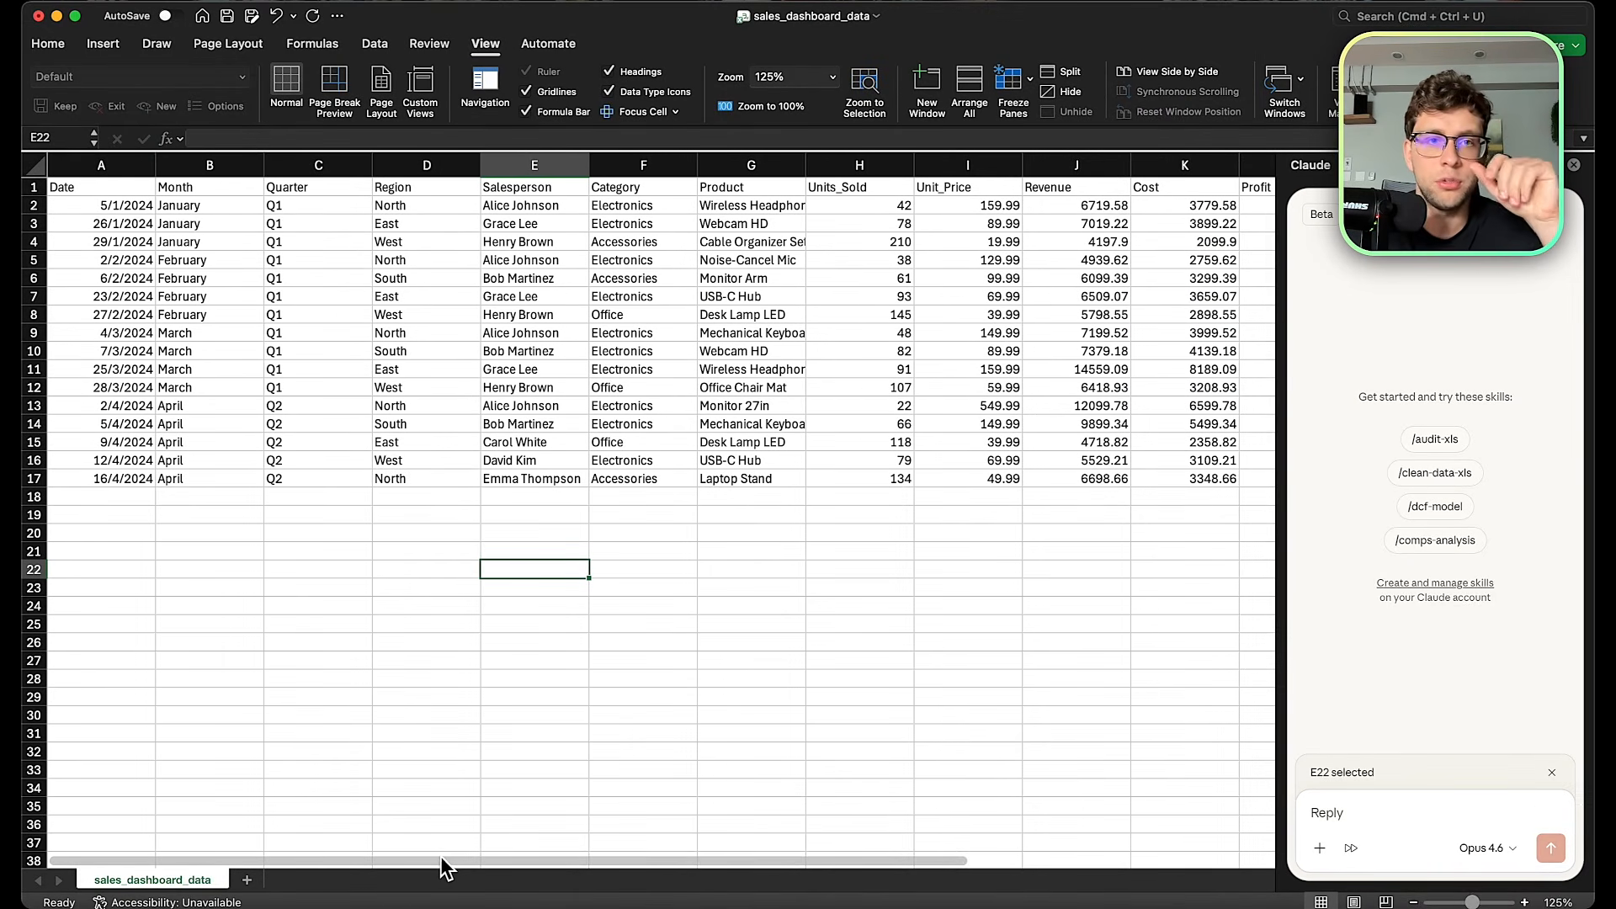
# In the sales_dashboard_data workbook, ask Claude to "create for me a chart out of it" for range A1:L17, focusing on Revenue by Region.
pyautogui.moveTo(440, 859)
pyautogui.mouseDown()
pyautogui.moveTo(495, 862)
pyautogui.moveTo(418, 859)
pyautogui.mouseUp()
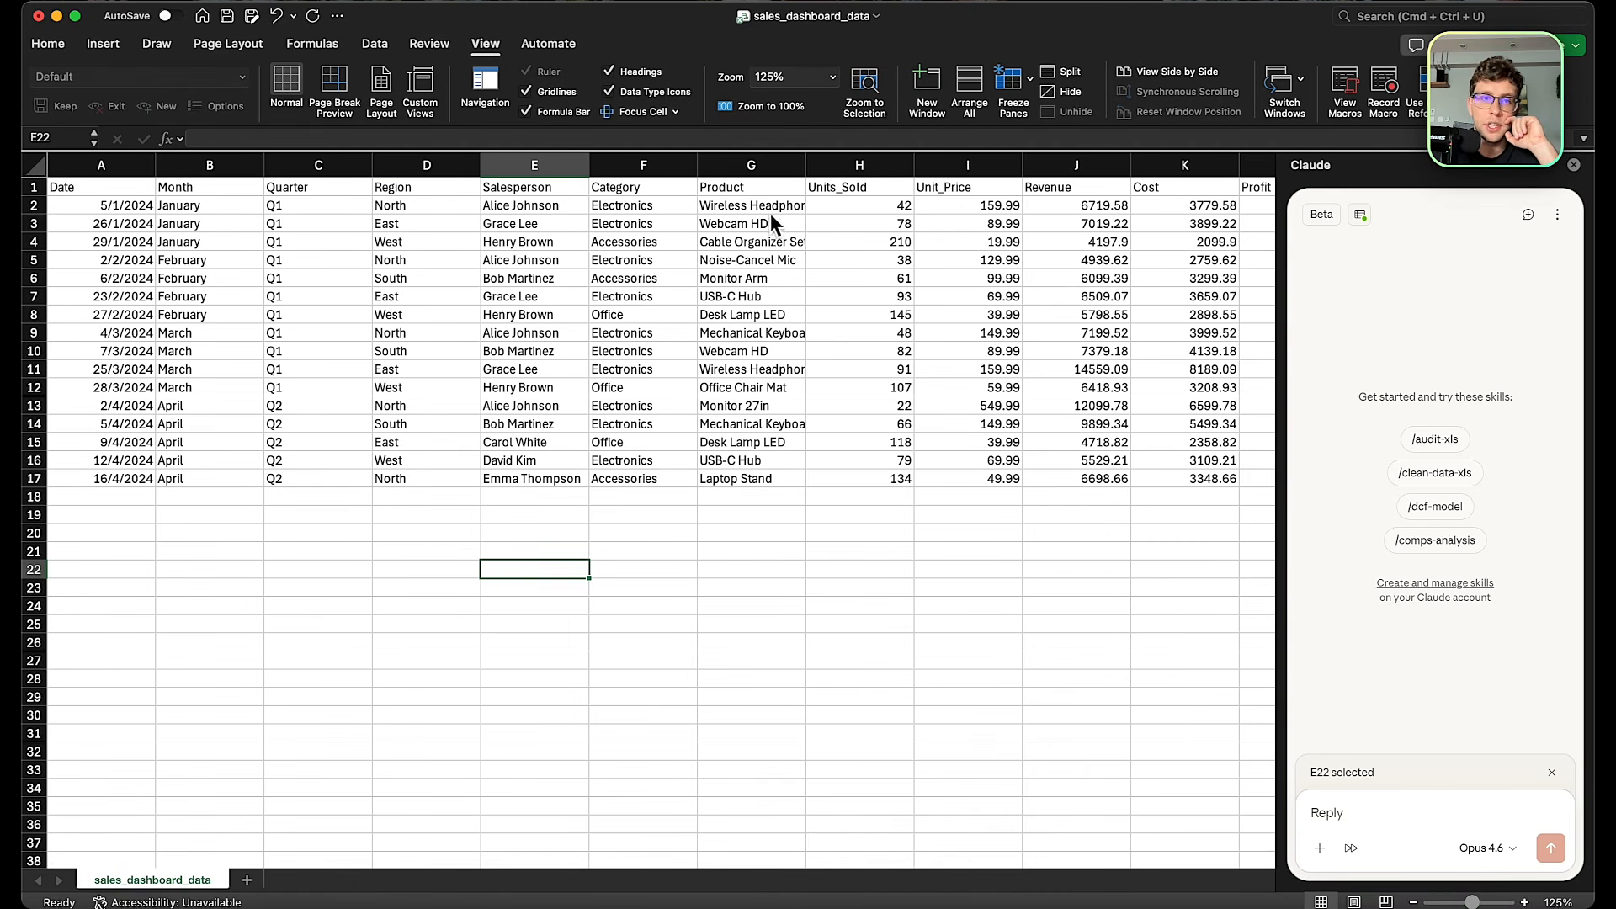
pyautogui.hscroll(2, 558, 538)
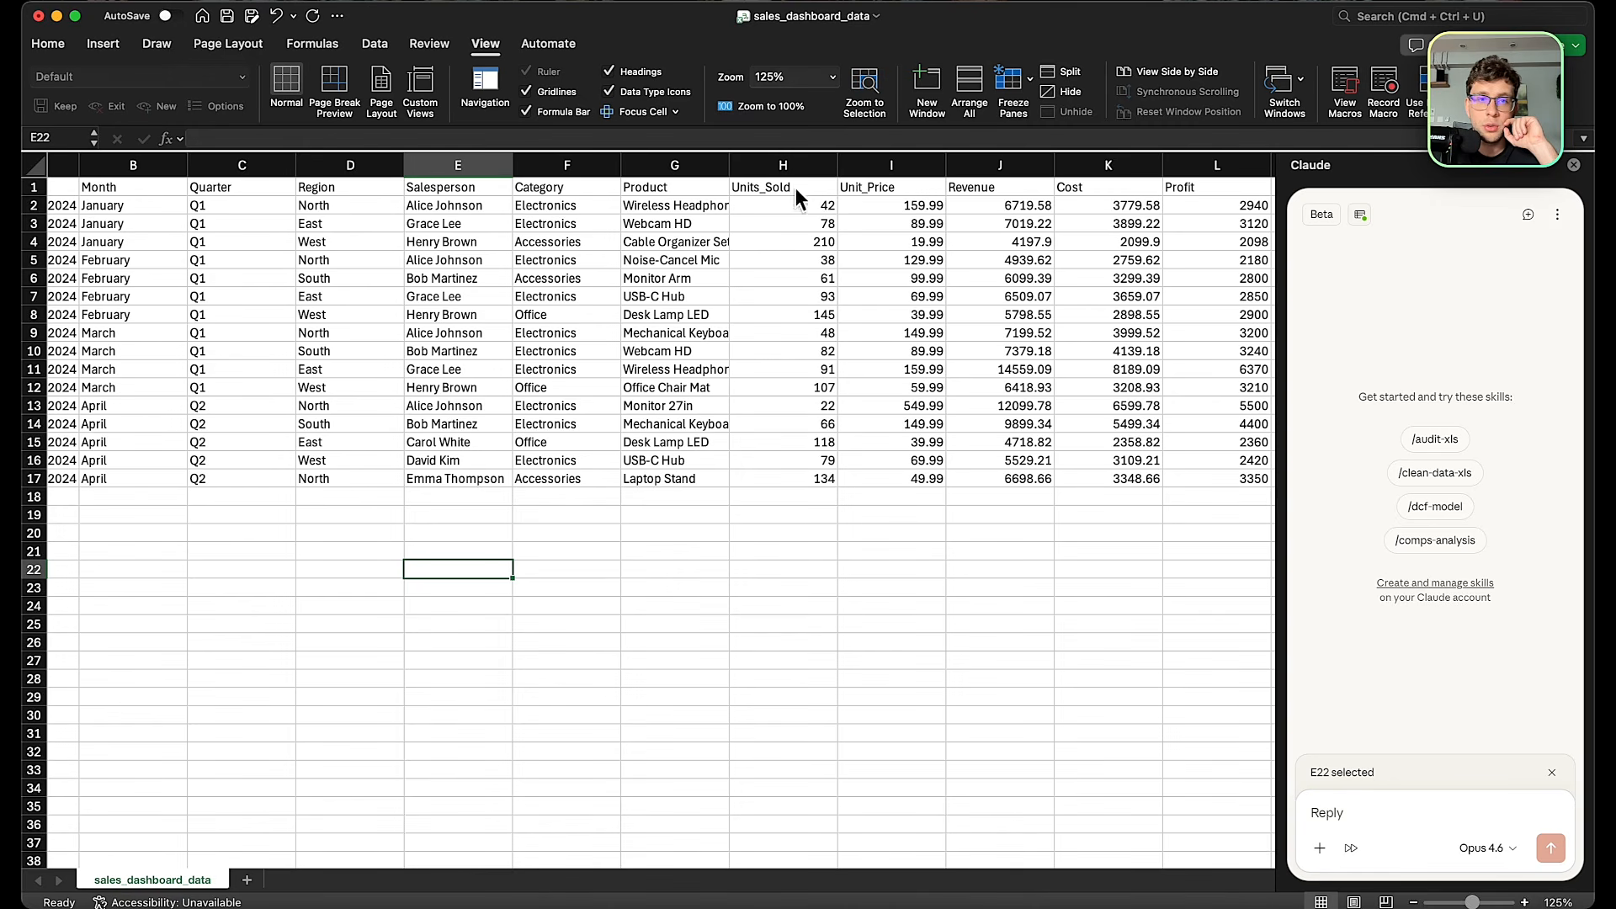
pyautogui.moveTo(335, 861); pyautogui.dragTo(415, 862)
pyautogui.moveTo(228, 860); pyautogui.dragTo(378, 858)
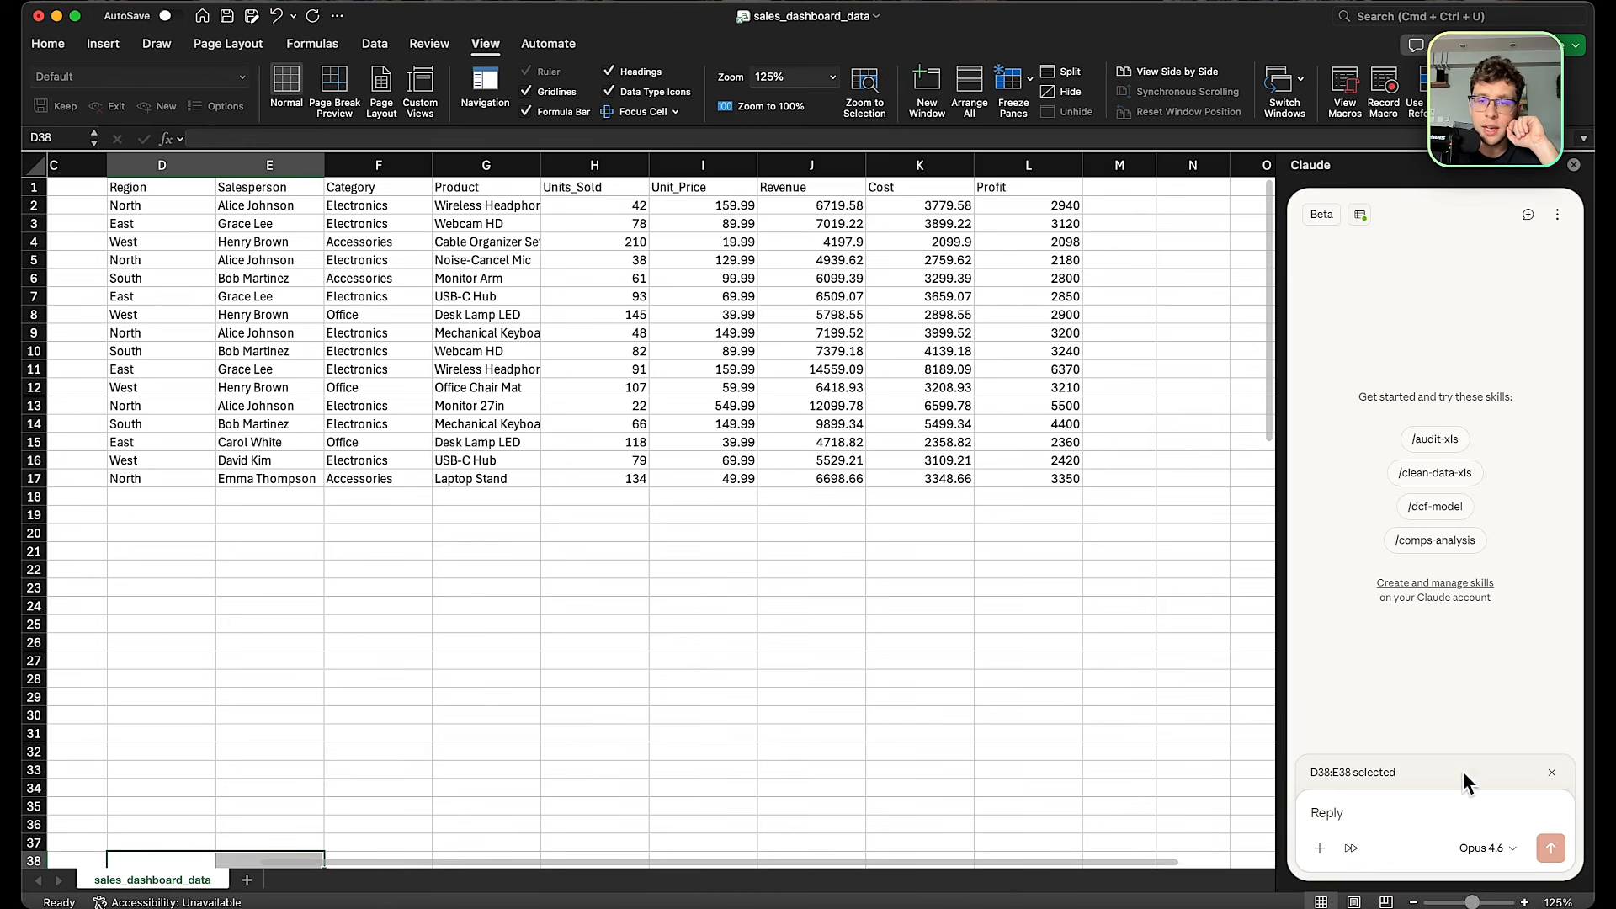
pyautogui.click(1035, 476)
pyautogui.press('super+a')
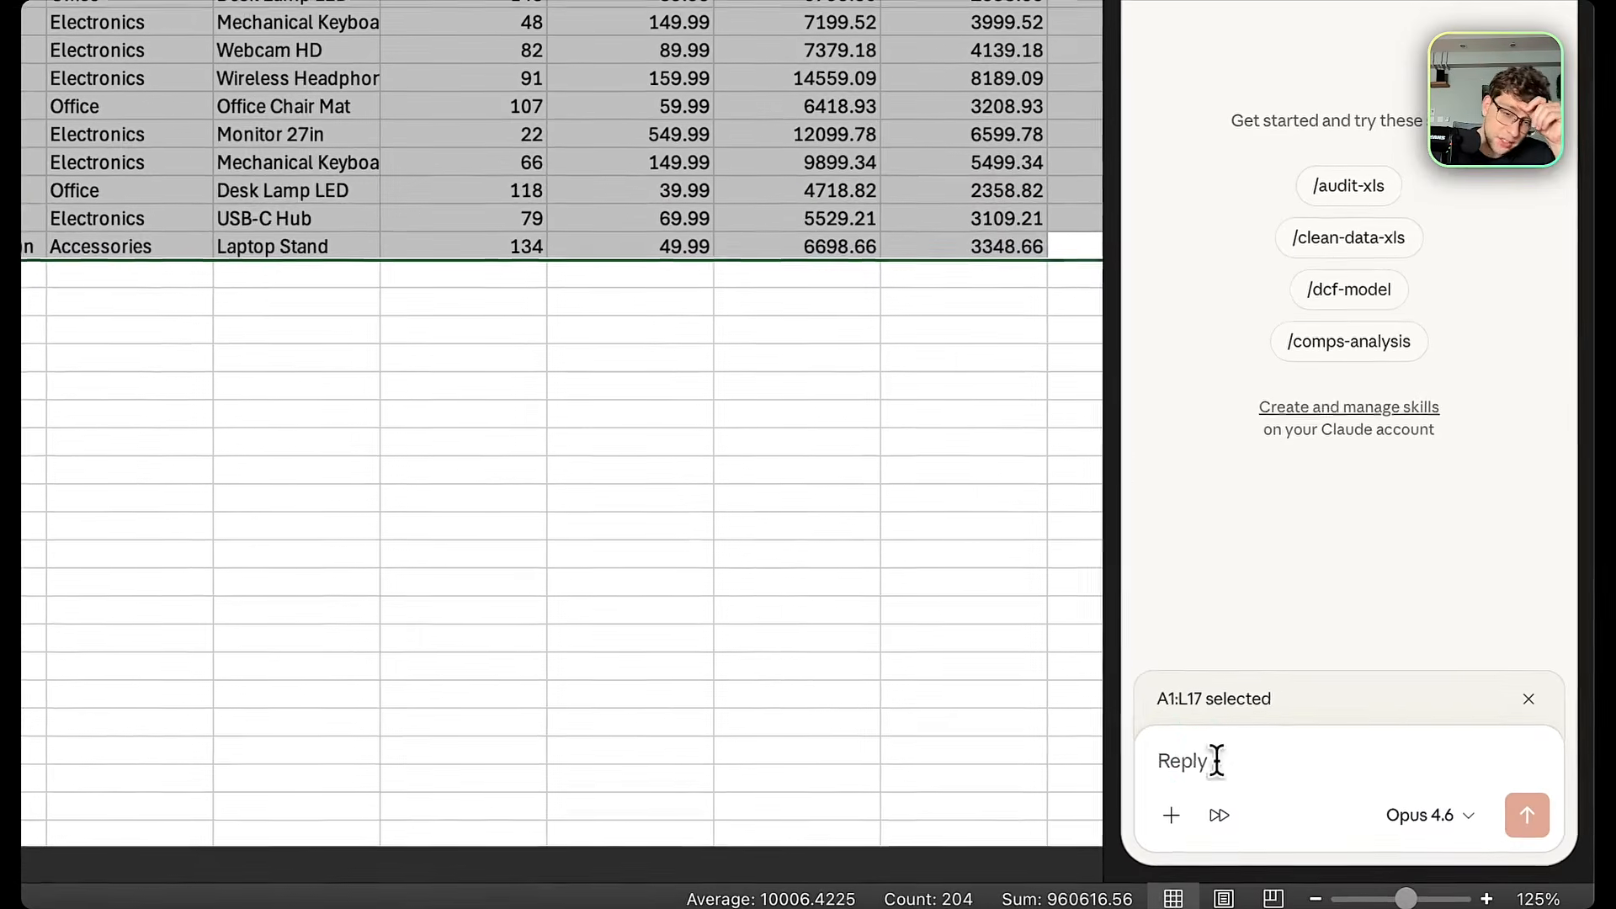
pyautogui.click(1317, 810)
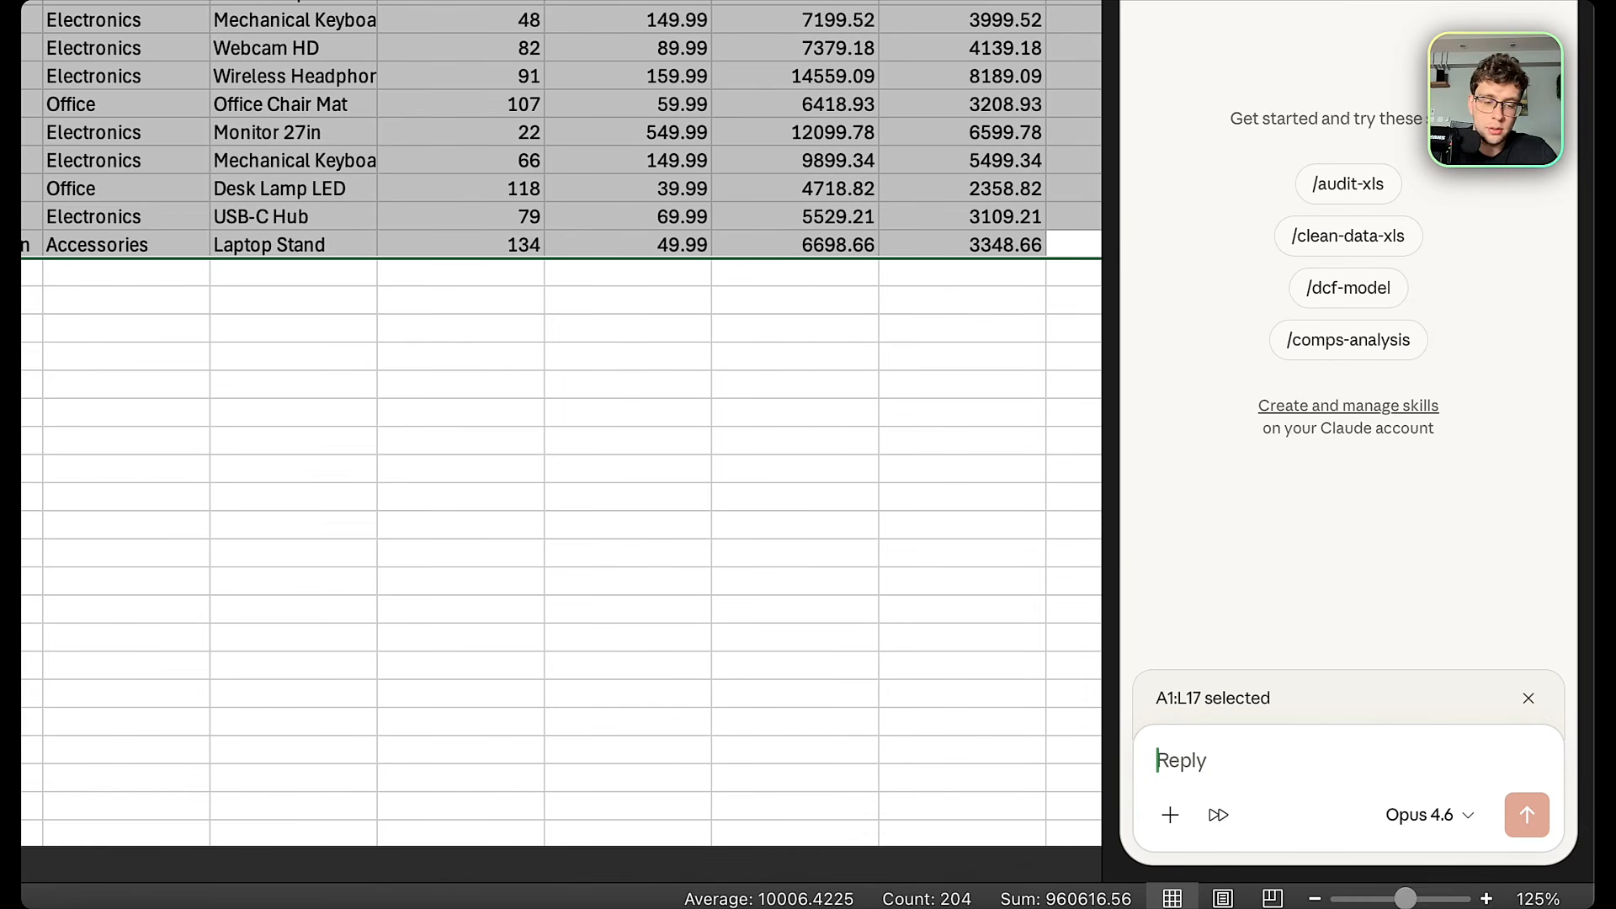
pyautogui.write('create for me a chart out of it')
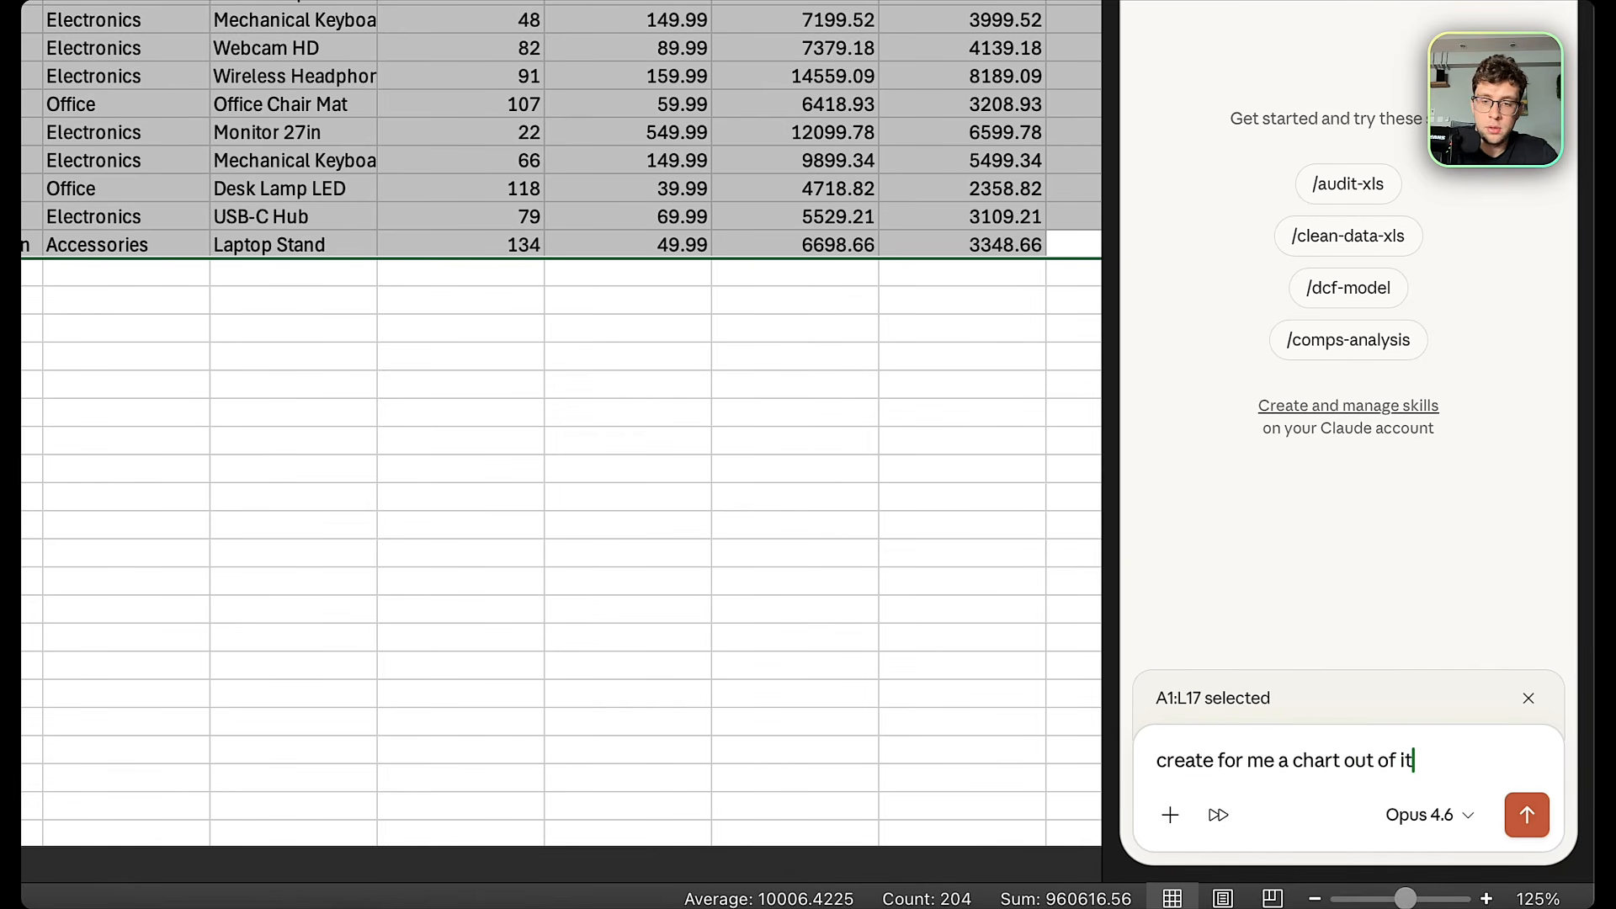
pyautogui.press('Return')
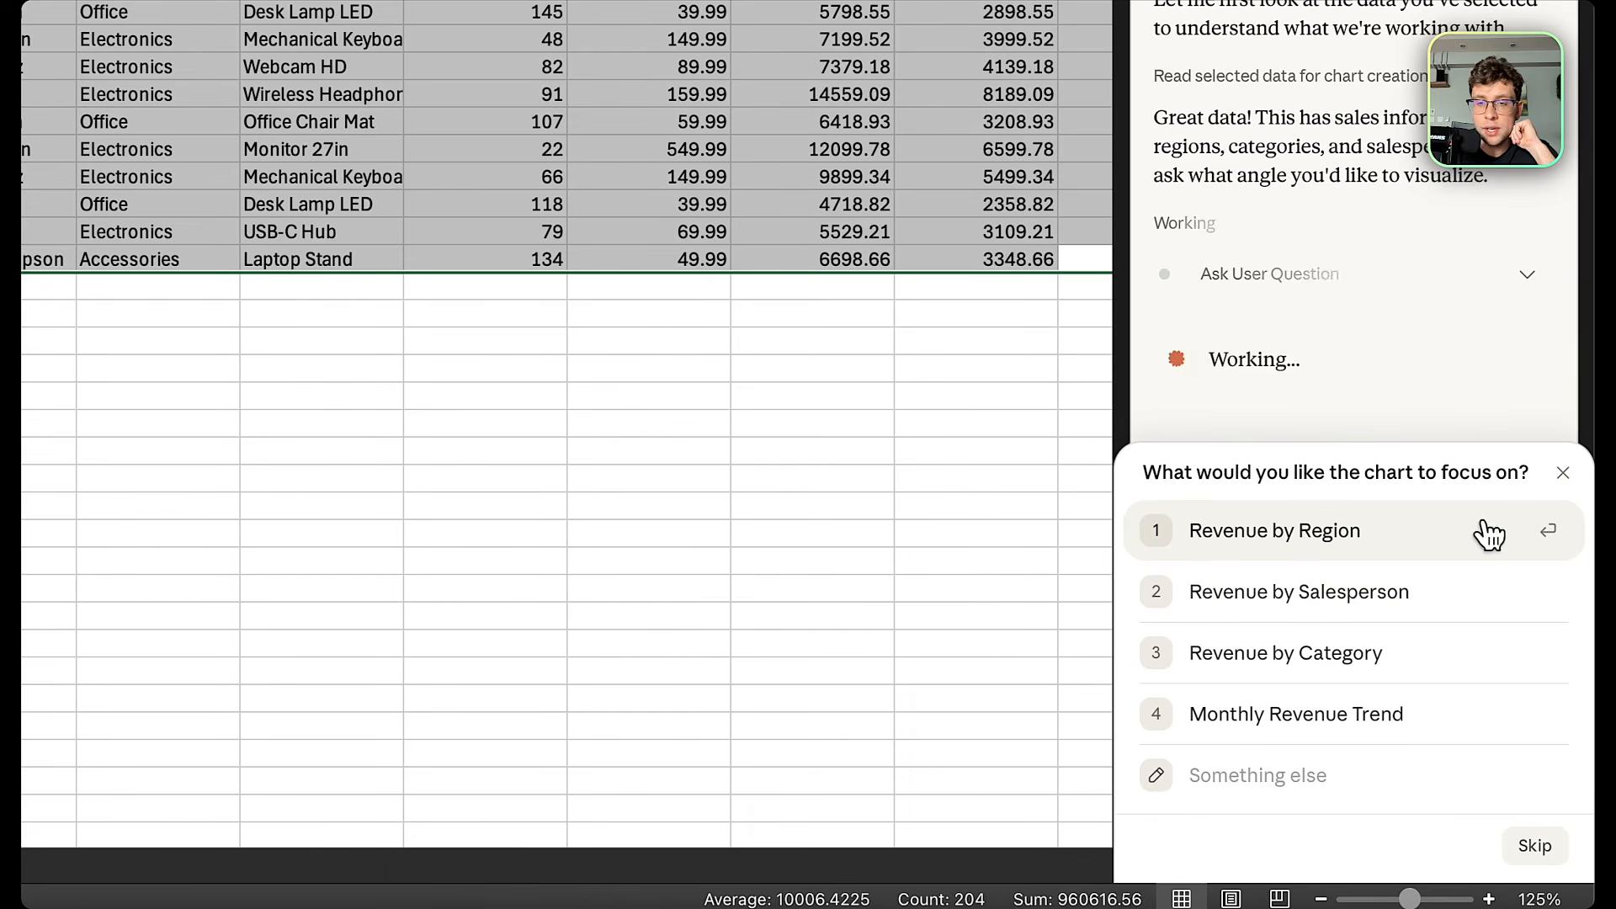
pyautogui.click(1330, 537)
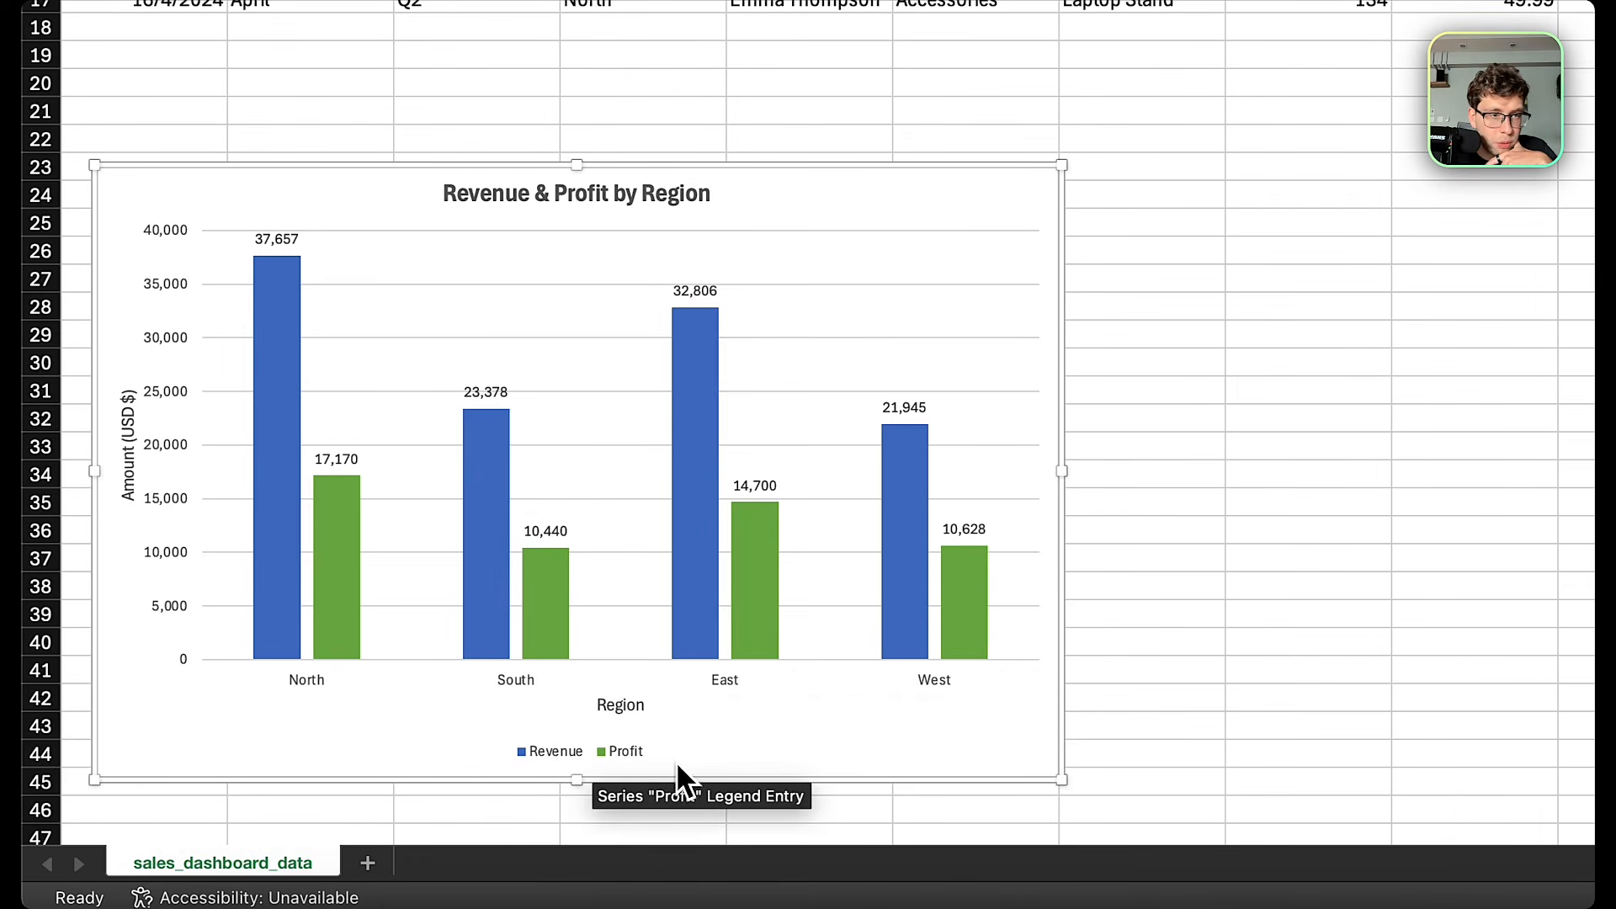
# Try several preset chart styles on the Revenue & Profit by Region chart, ending on one with solid blue and orange columns.
pyautogui.moveTo(277, 284)
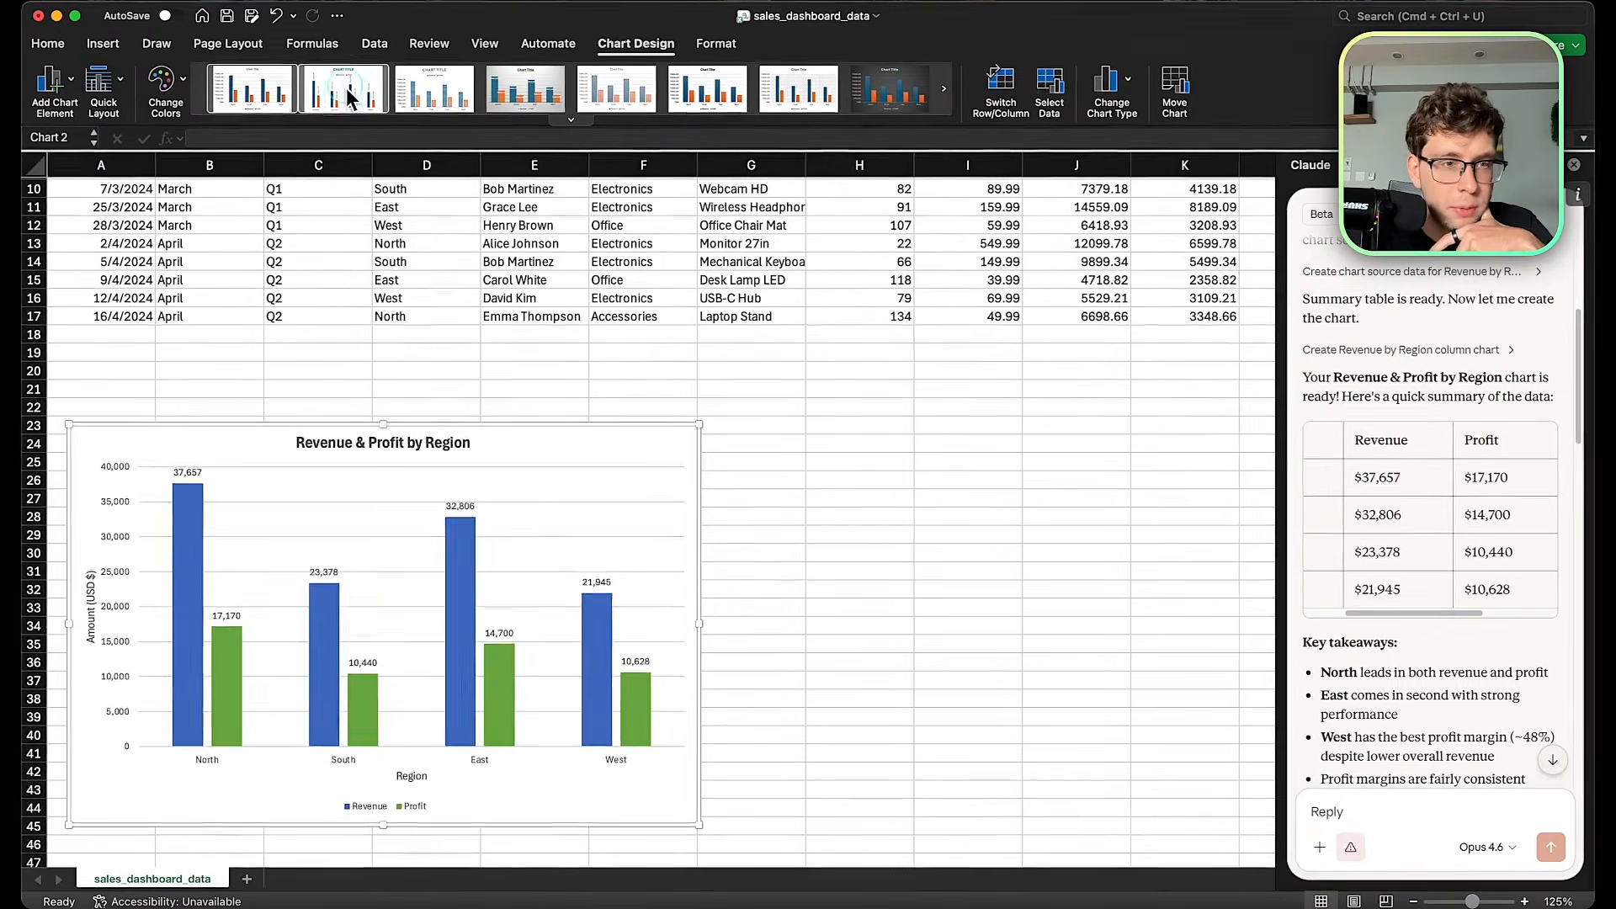
pyautogui.click(347, 93)
pyautogui.click(530, 94)
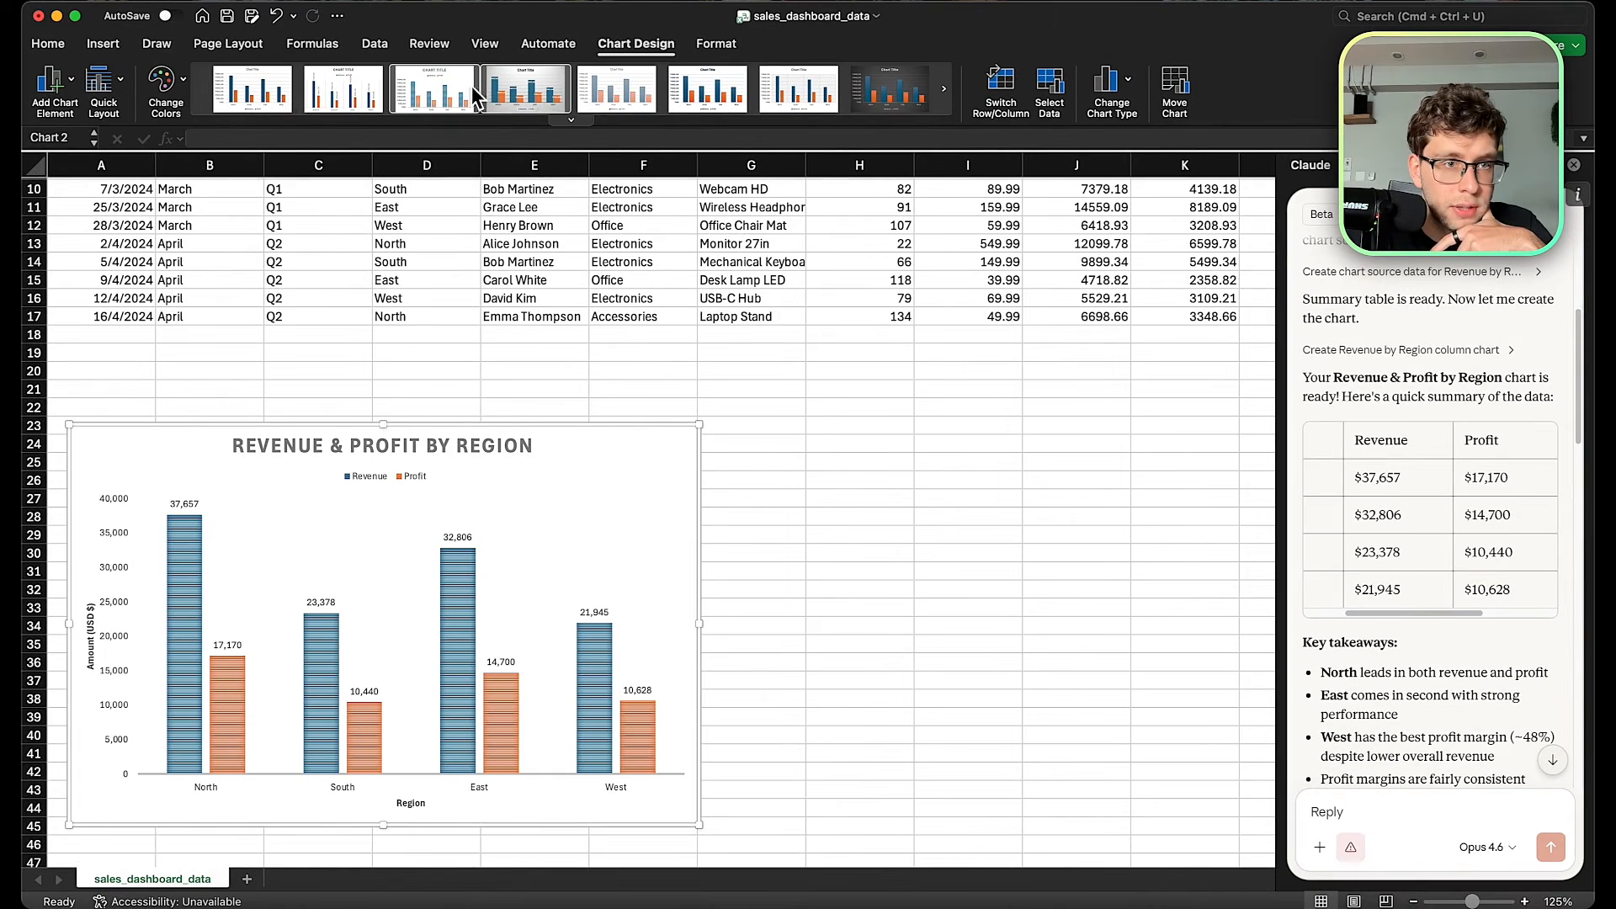
pyautogui.click(538, 89)
pyautogui.click(639, 86)
pyautogui.click(522, 85)
pyautogui.click(413, 84)
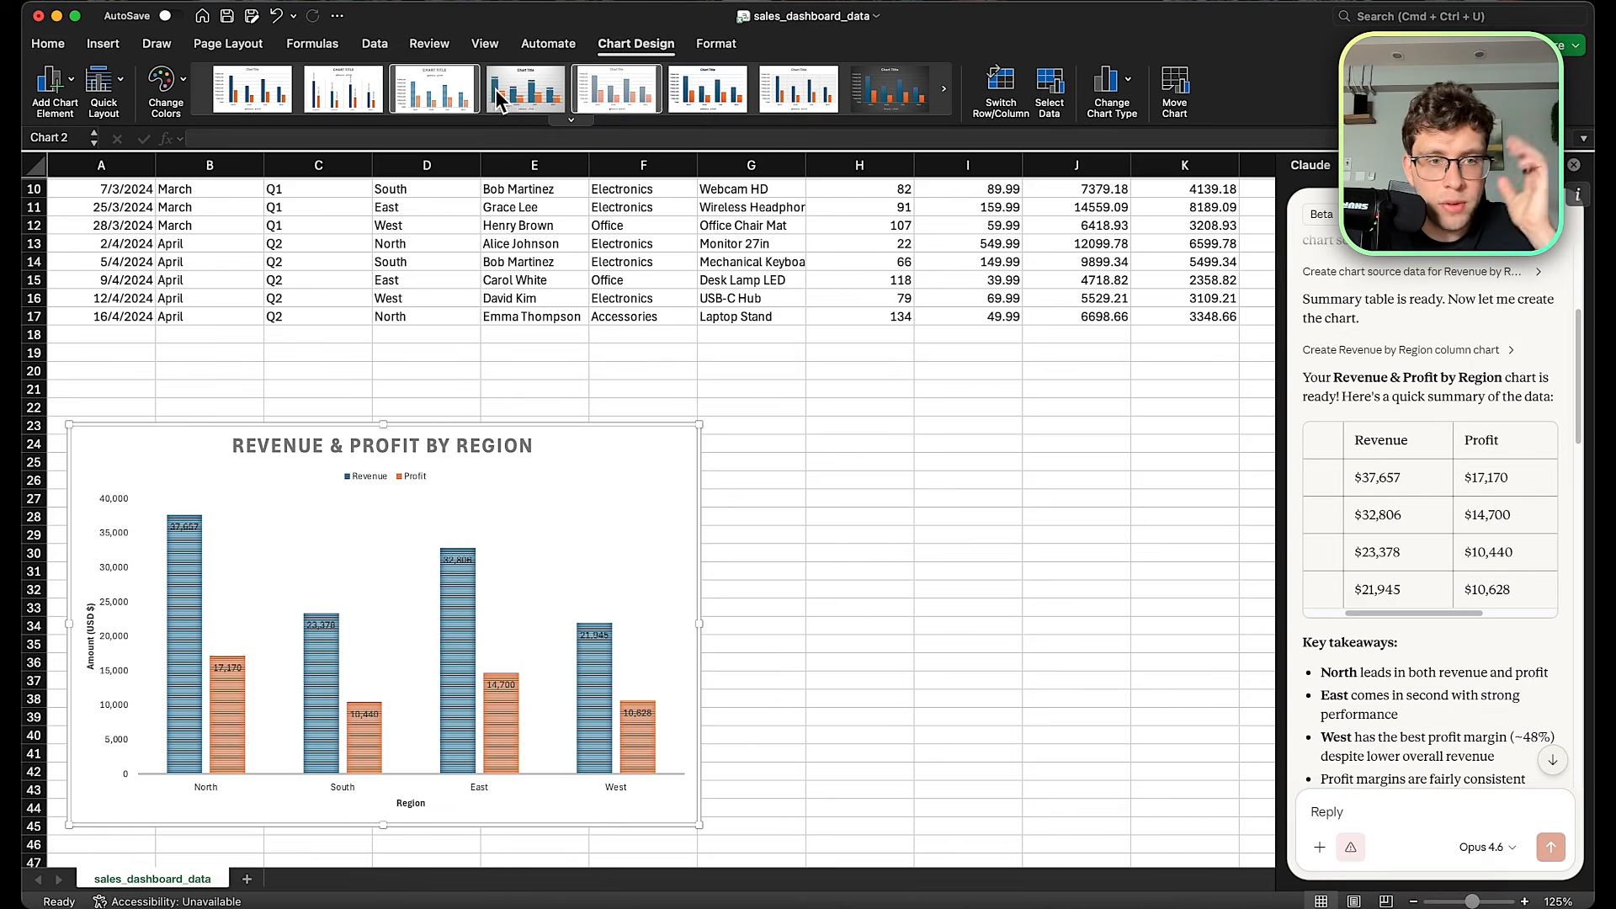
pyautogui.click(745, 95)
pyautogui.click(798, 96)
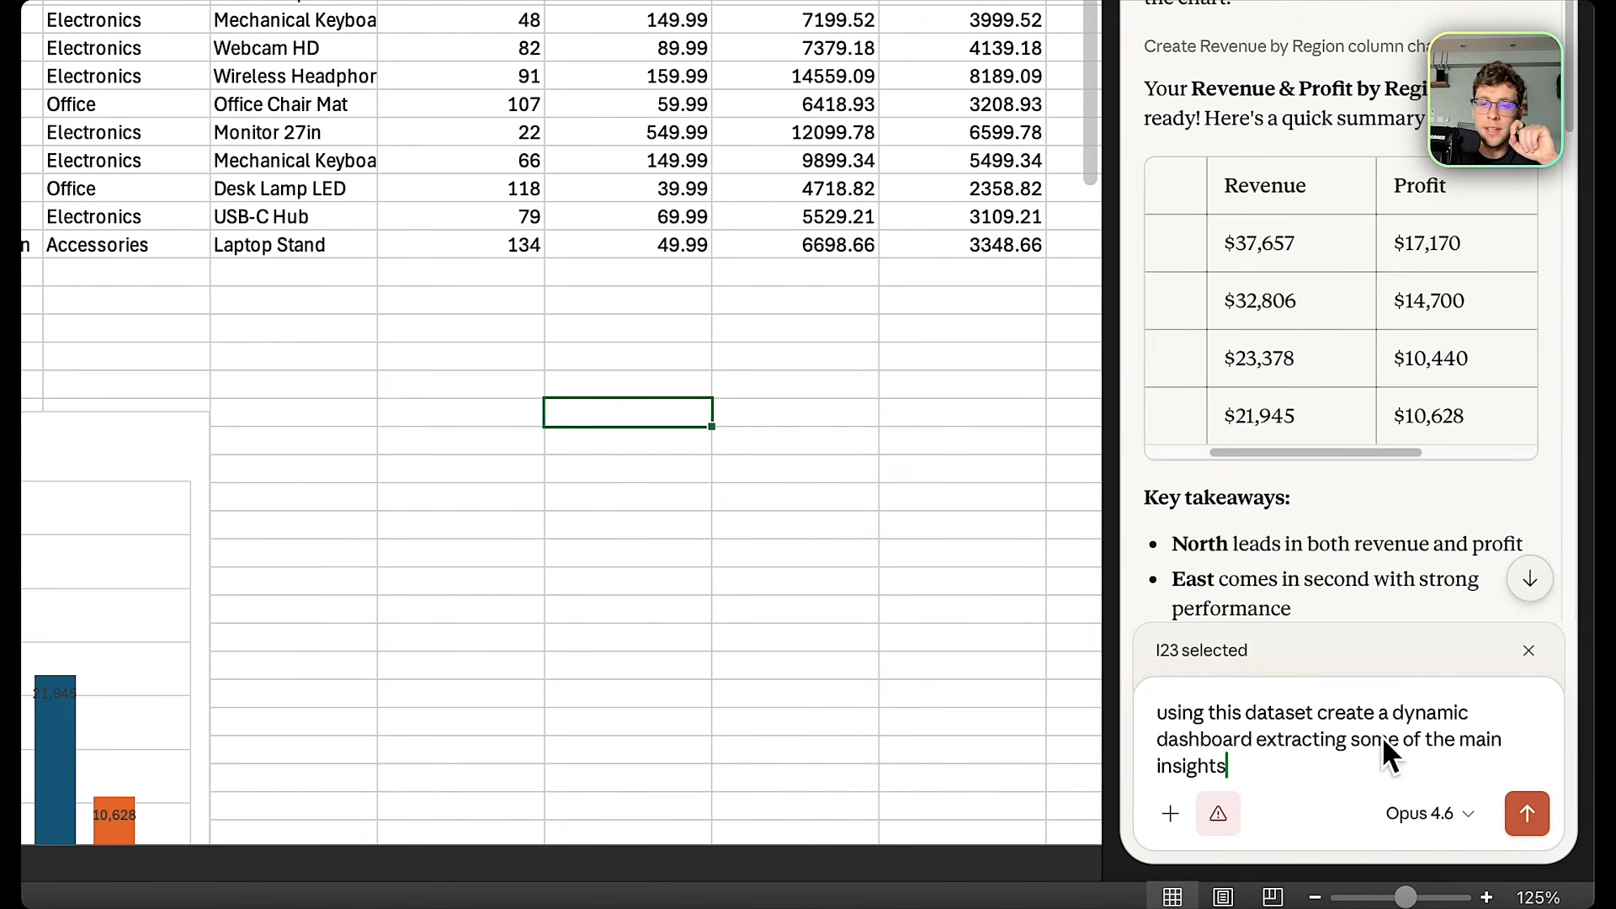
# Send Claude "using this dataset create a dynamic dashboard extracting some of the main insights", without the I23 selection and with Accept all edits.
pyautogui.click(1529, 660)
pyautogui.click(1220, 813)
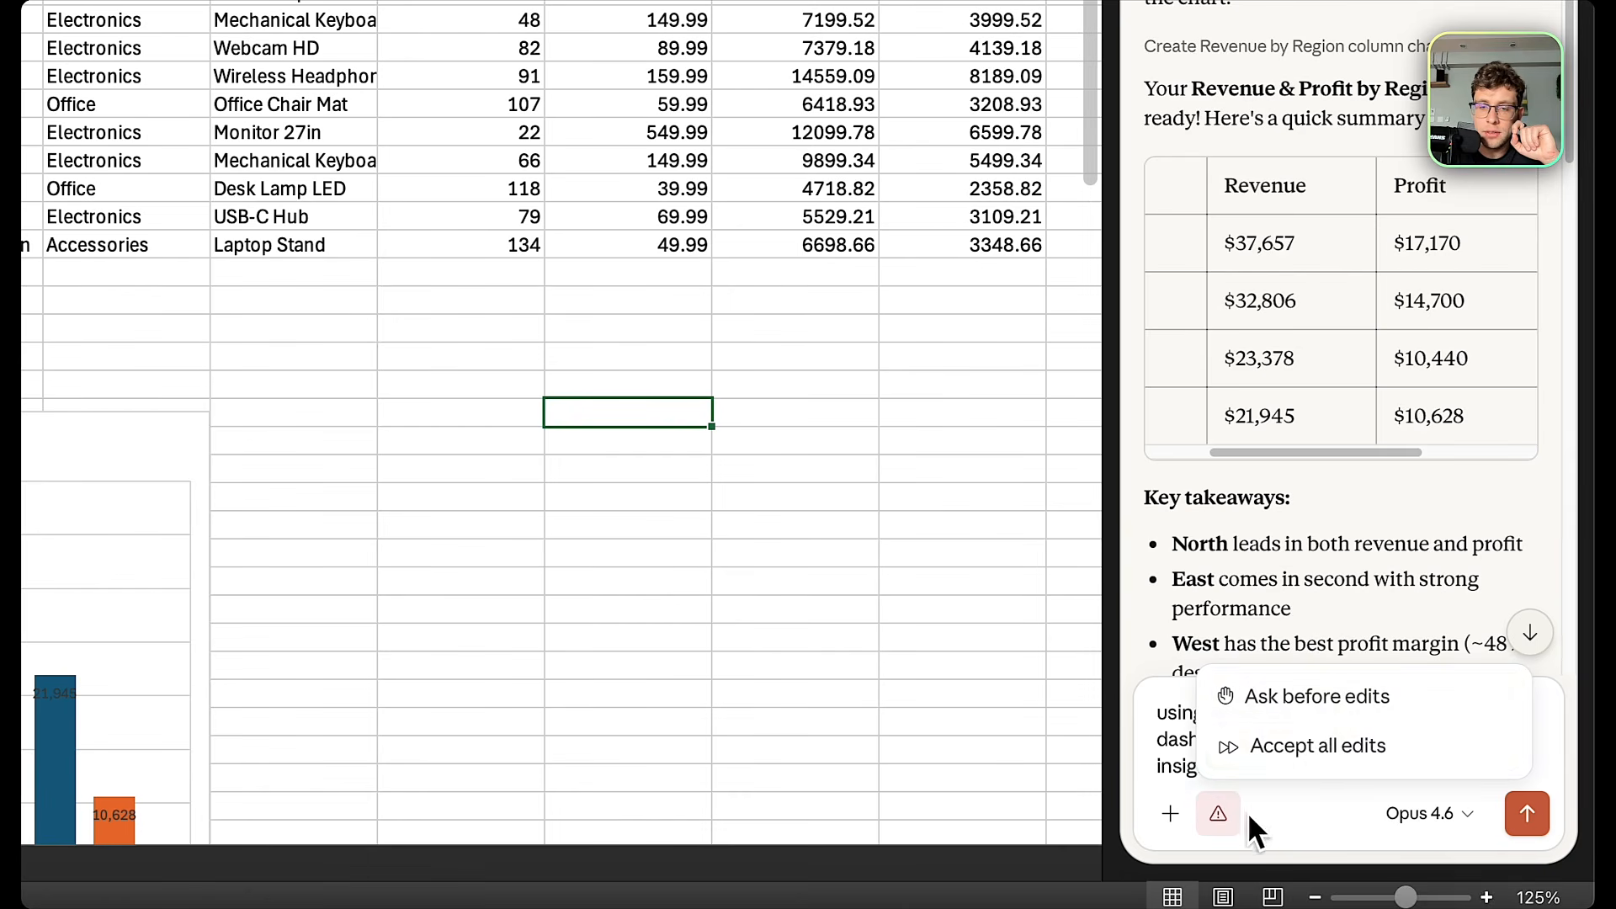
pyautogui.click(1318, 749)
pyautogui.click(1527, 813)
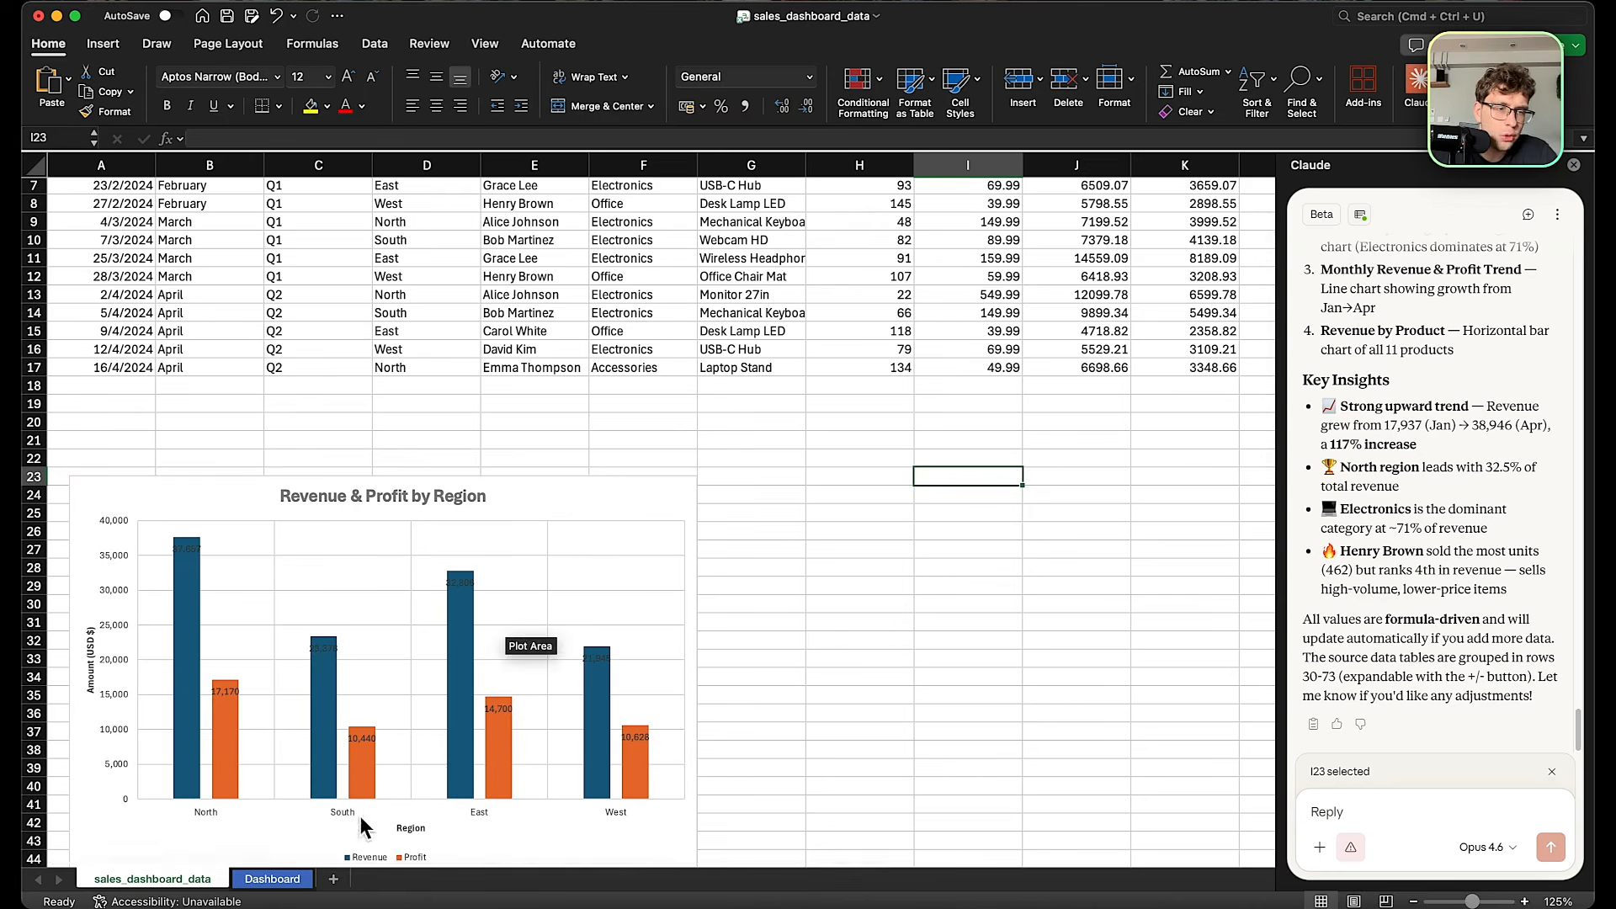
# Open the Dashboard sheet and examine its KPI cells, the Profit Margin formula and the Top Salesperson Leaderboard.
pyautogui.click(272, 879)
pyautogui.click(568, 539)
pyautogui.scroll(3, 567, 531)
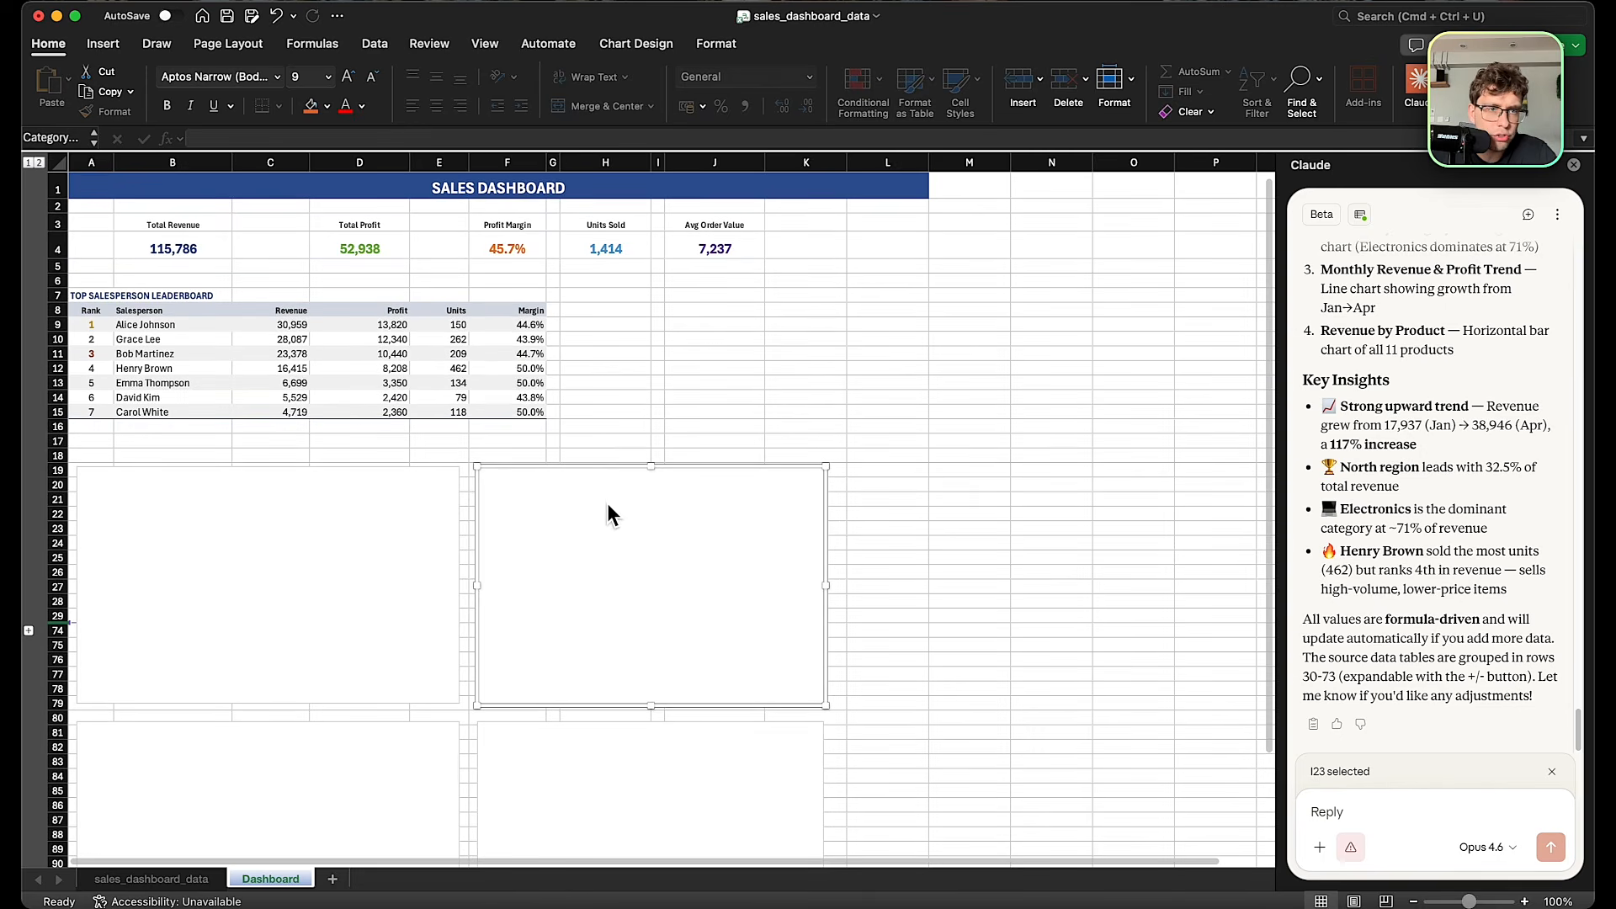
pyautogui.moveTo(203, 297); pyautogui.dragTo(523, 415)
pyautogui.click(505, 245)
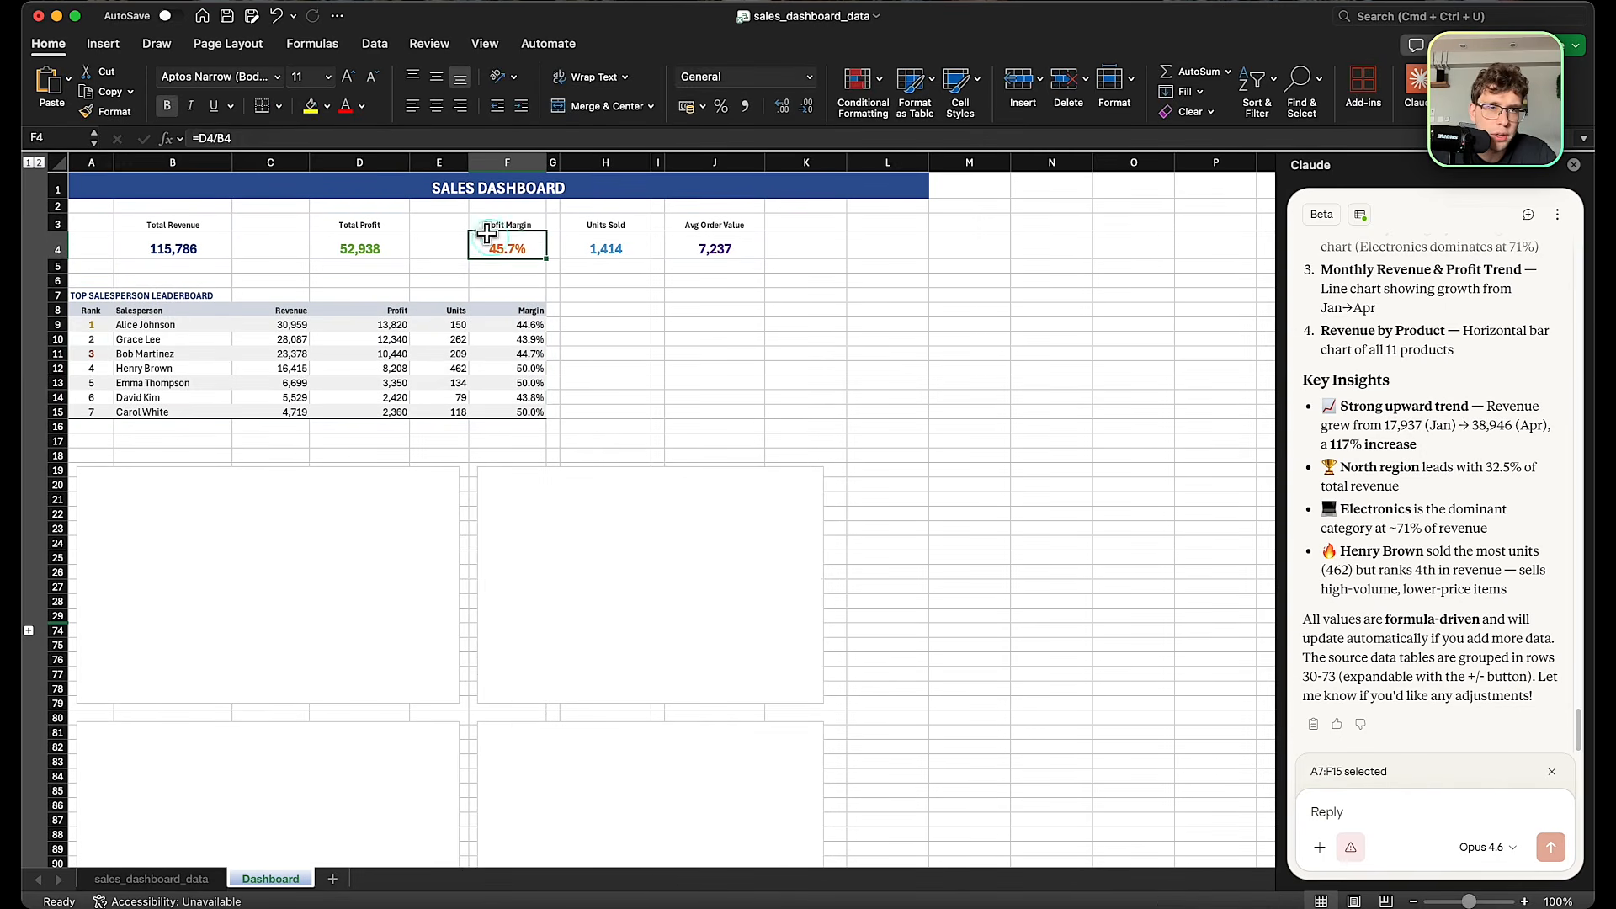
pyautogui.click(502, 225)
pyautogui.click(353, 265)
# Check the four chart areas below the leaderboard on the Dashboard sheet.
pyautogui.scroll(-4, 432, 304)
pyautogui.click(626, 344)
pyautogui.scroll(-5, 116, 452)
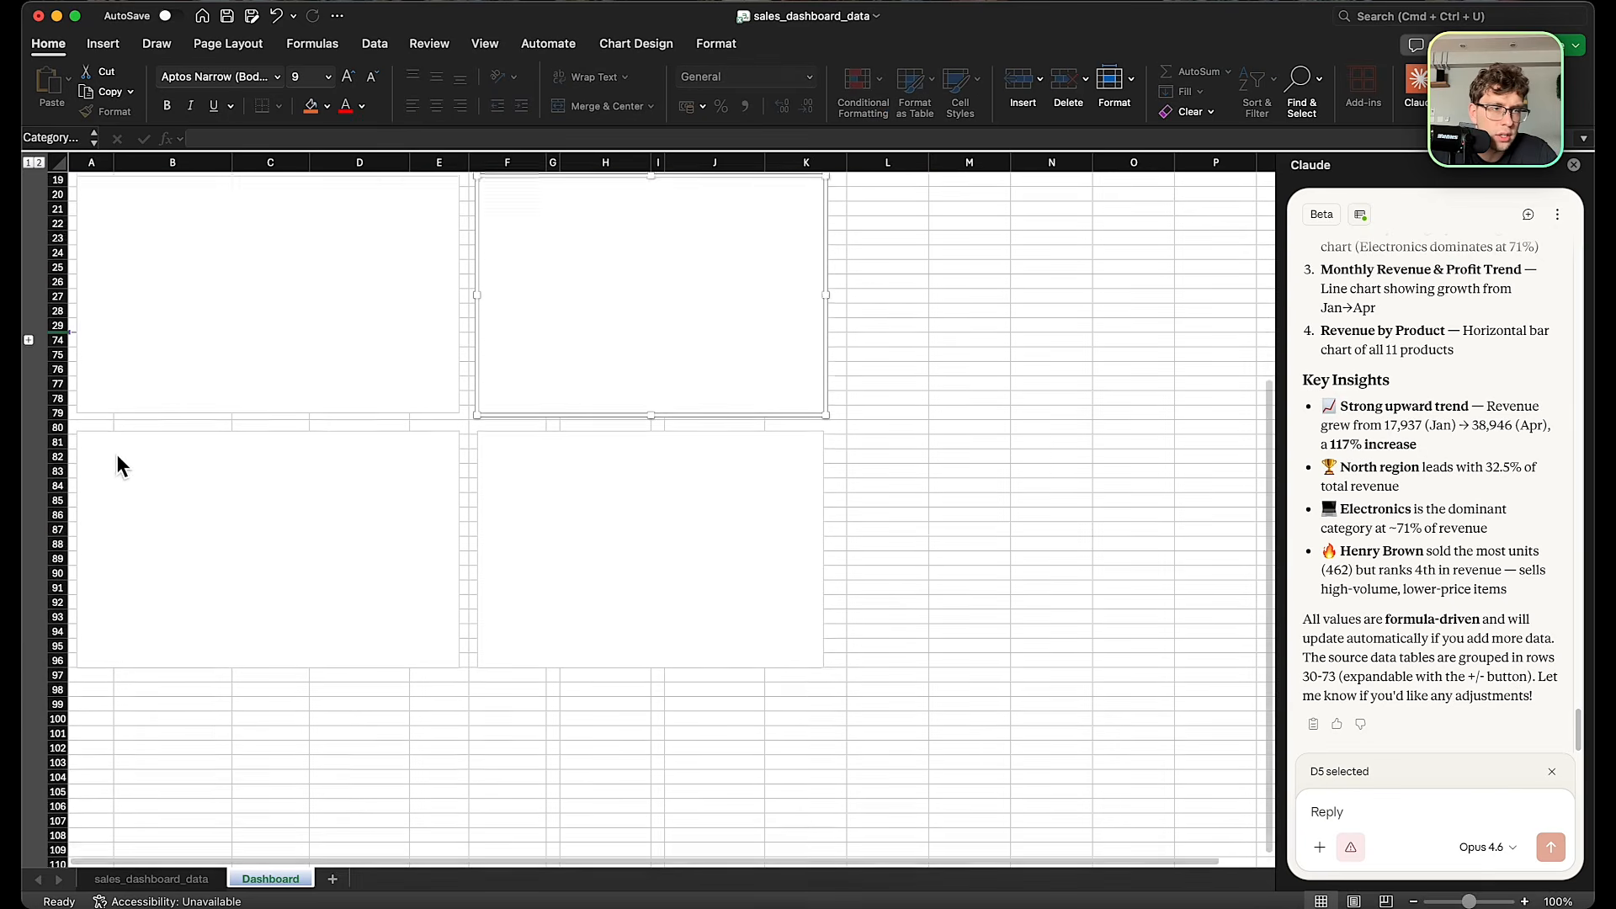
pyautogui.scroll(3, 270, 442)
pyautogui.scroll(2, 892, 489)
pyautogui.click(923, 452)
pyautogui.scroll(5, 923, 452)
pyautogui.scroll(1, 923, 452)
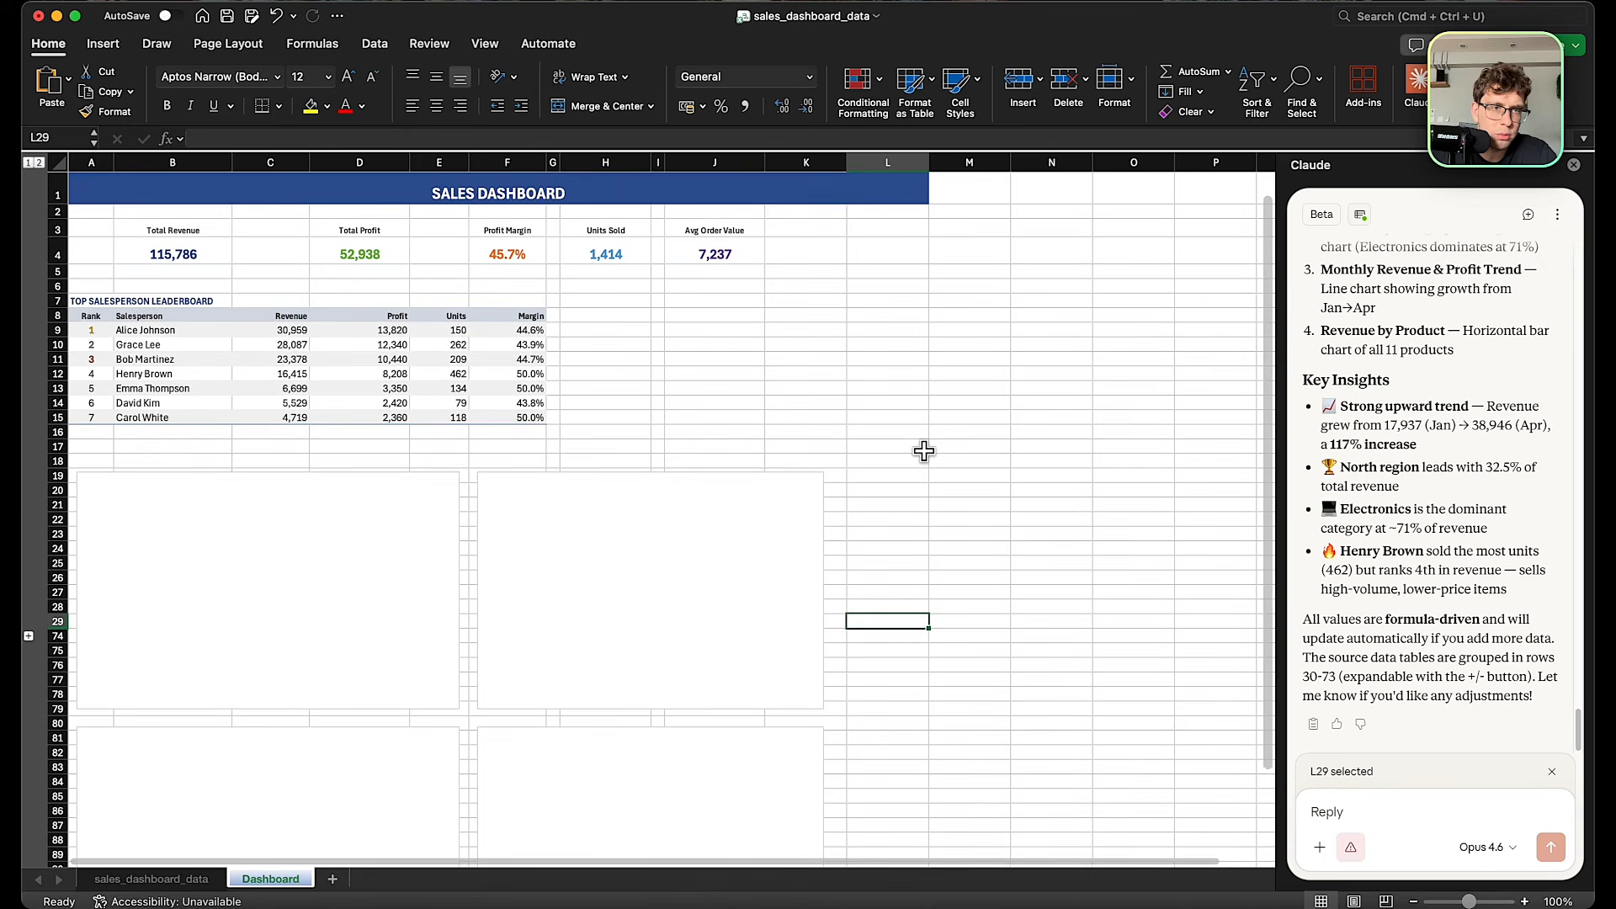
# Capture a screenshot of the sales dashboard area and attach it to the Claude reply.
pyautogui.press('super+shift+4')
pyautogui.moveTo(46, 149); pyautogui.dragTo(988, 841)
pyautogui.click(1350, 806)
pyautogui.press('super+v')
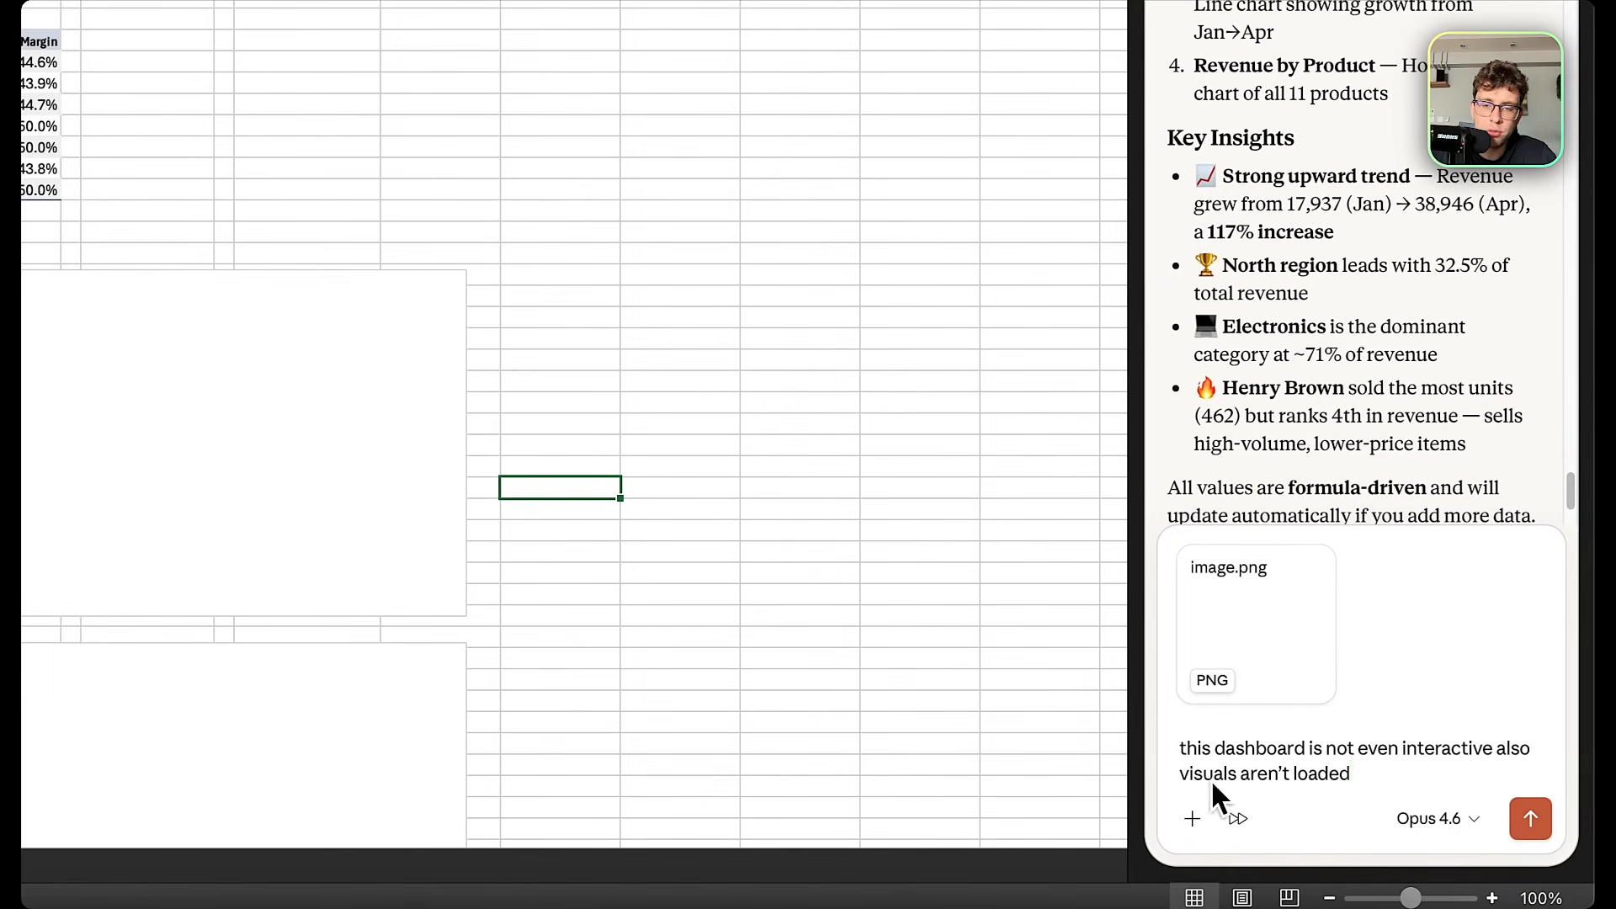
# Send Claude the message "this dashboard is not even interactive also visuals aren't loaded, make for ma an interactive dashboard".
pyautogui.write(', make for ma an inter')
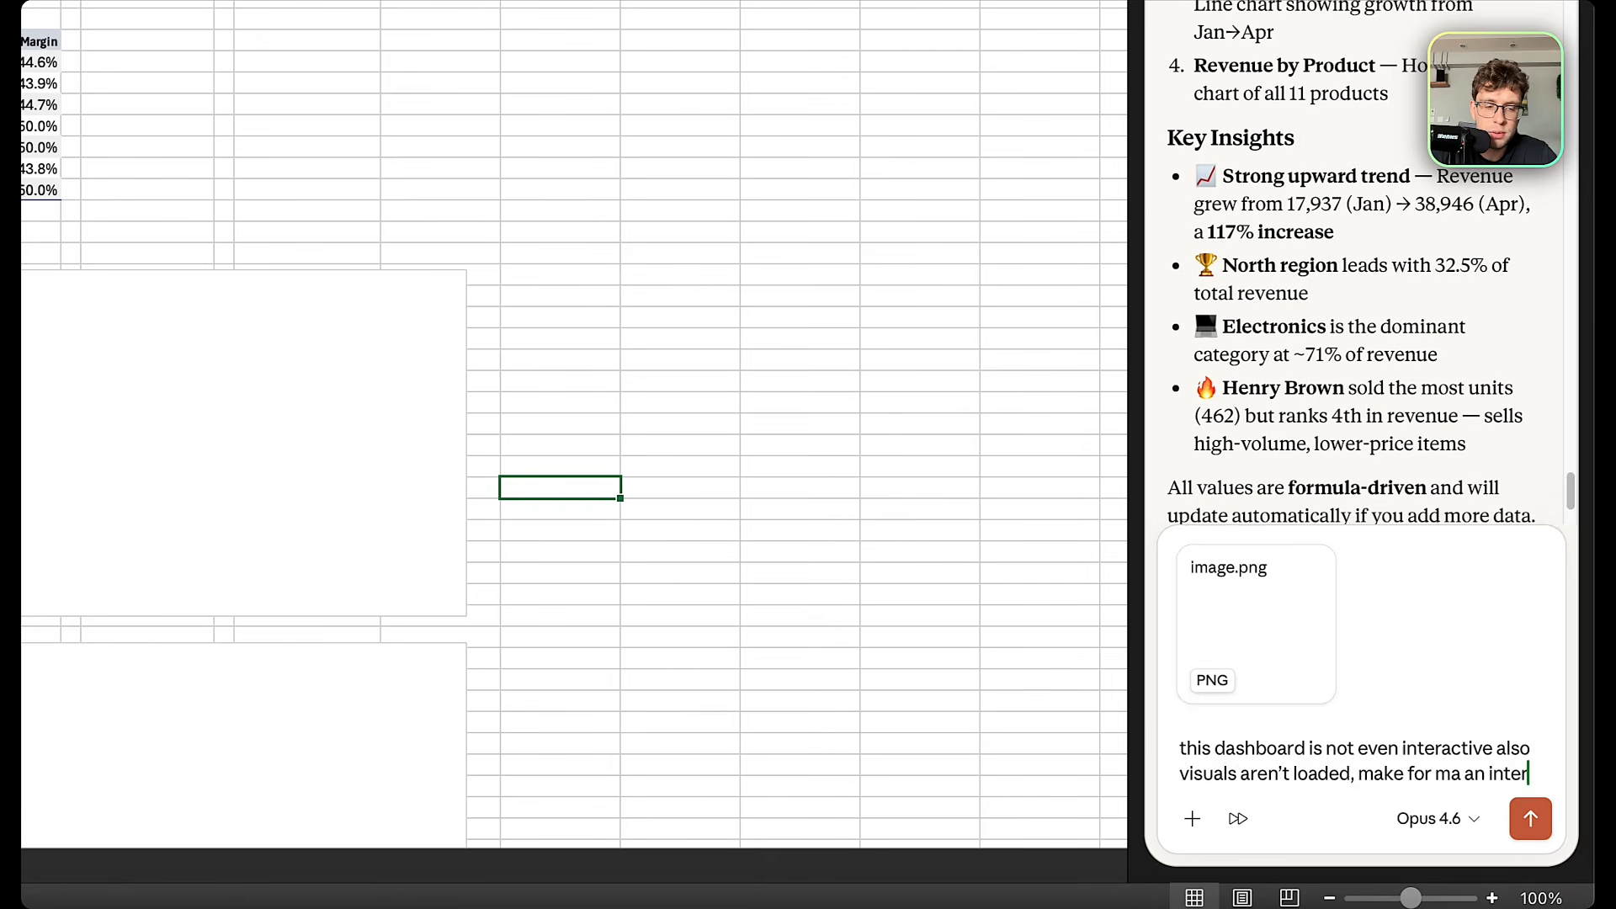
pyautogui.write('active dash')
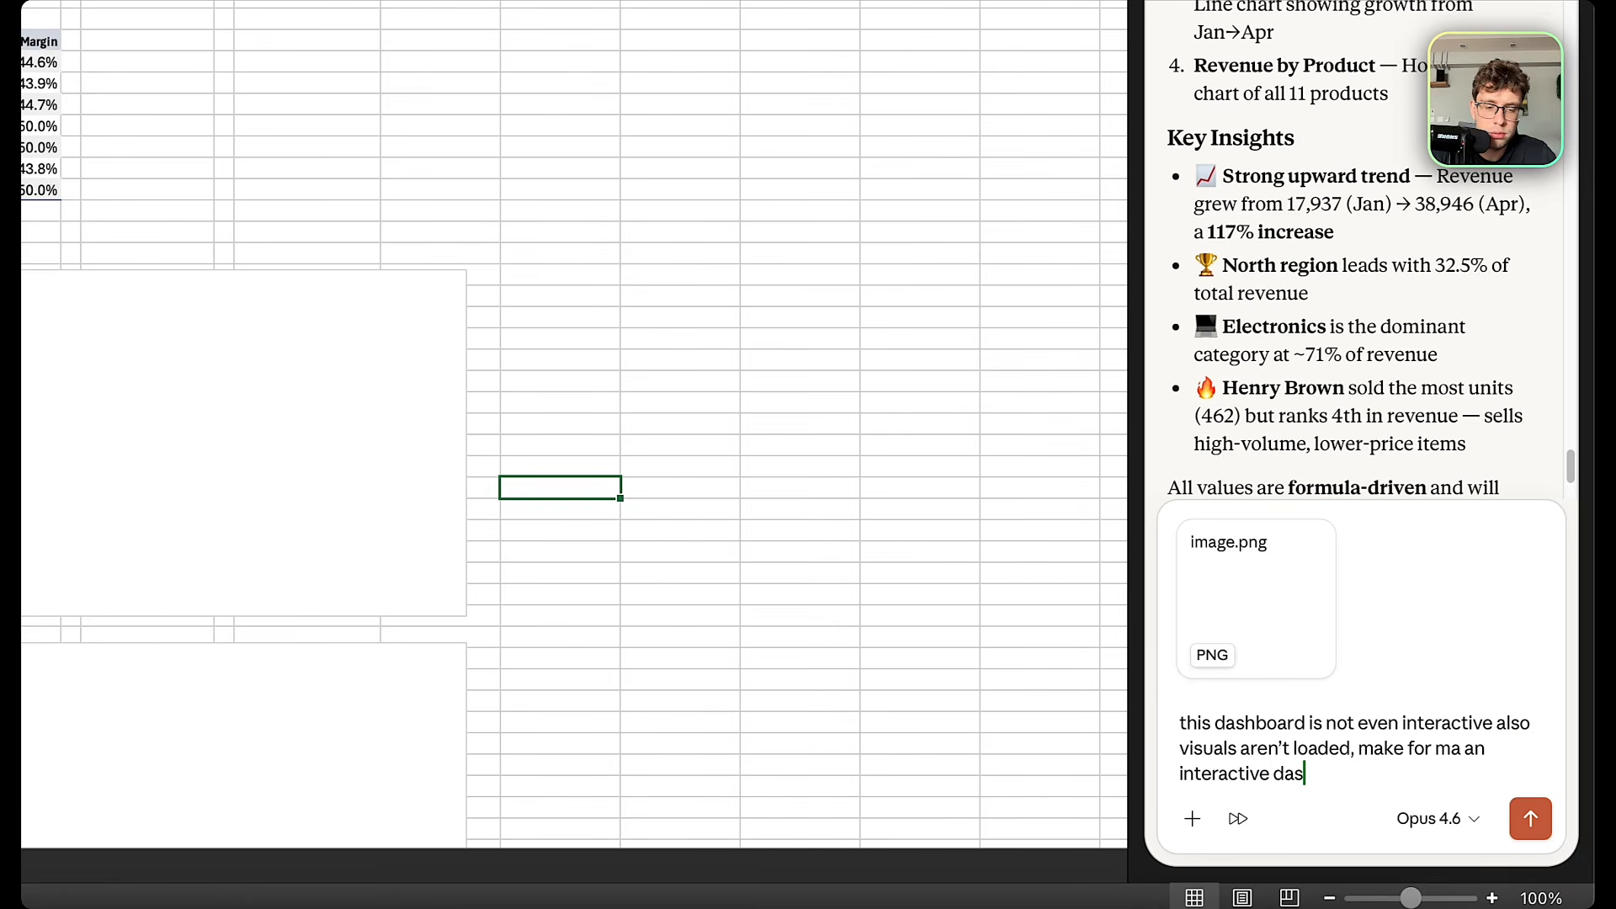
pyautogui.write('oard')
pyautogui.press('Return')
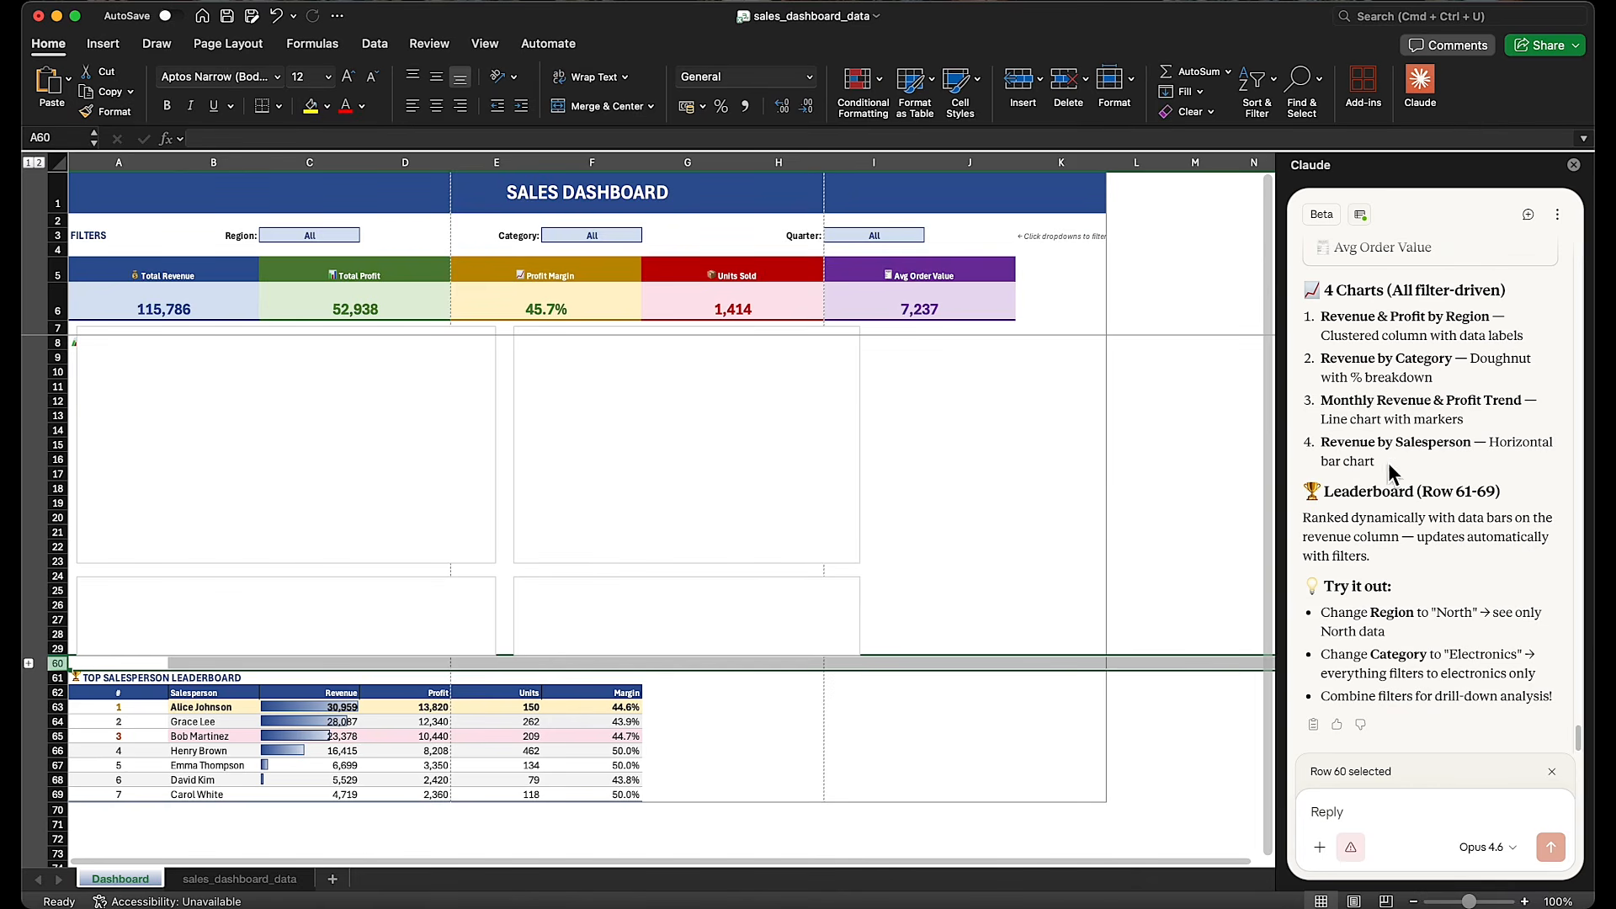
# Check the rebuilt Sales Dashboard's Units Sold card, Category filter, chart areas and salesperson leaderboard.
pyautogui.click(766, 310)
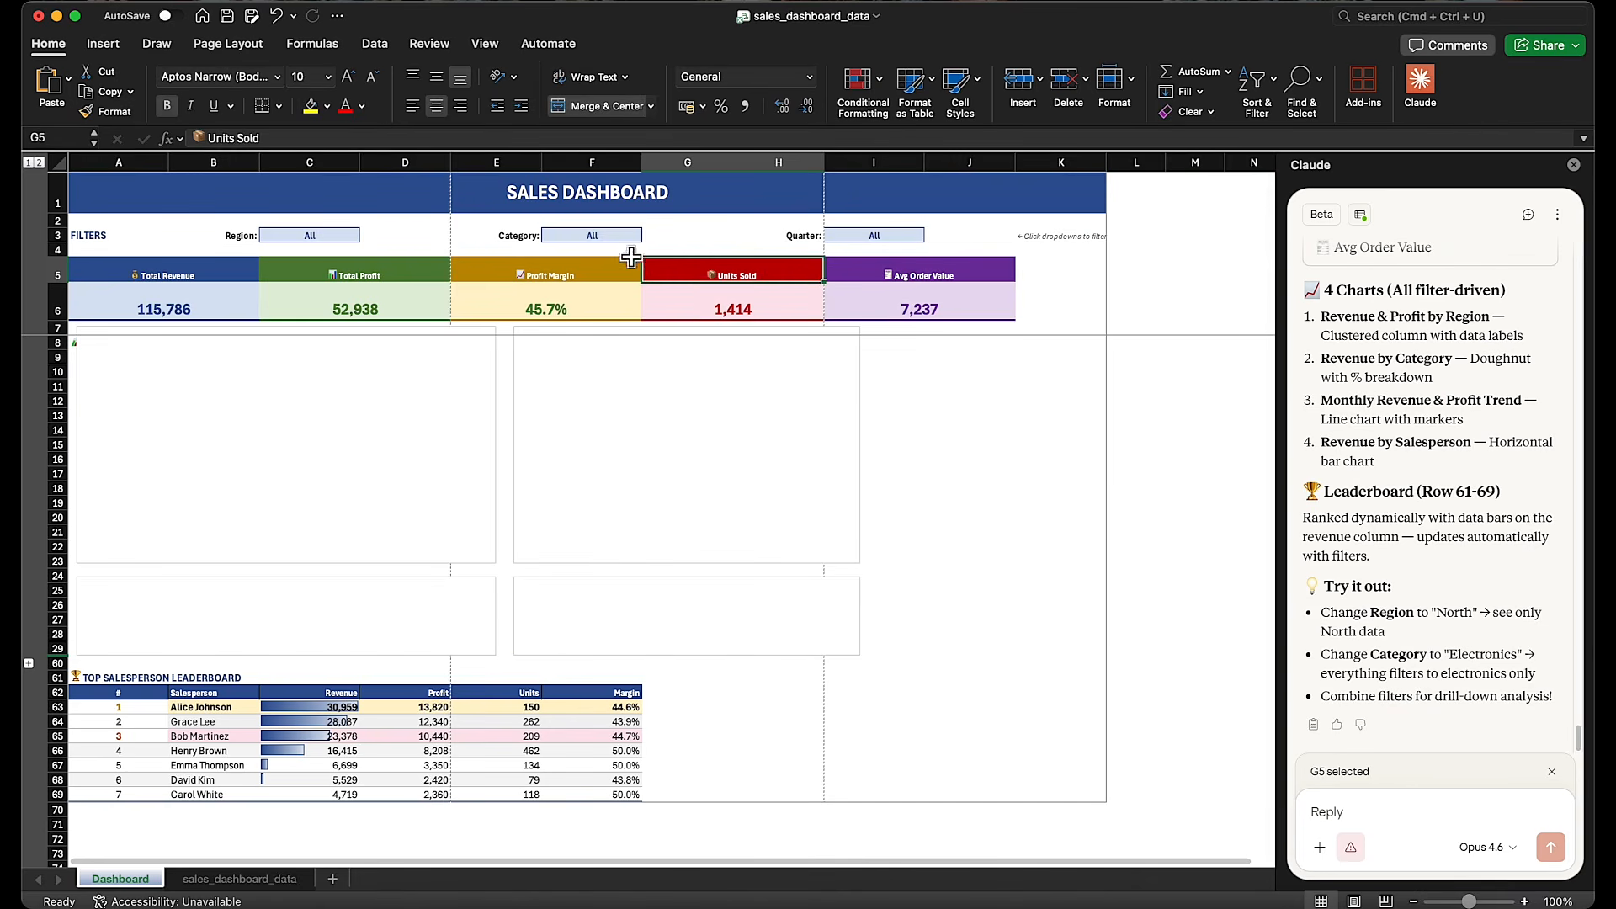
pyautogui.click(604, 242)
pyautogui.click(693, 446)
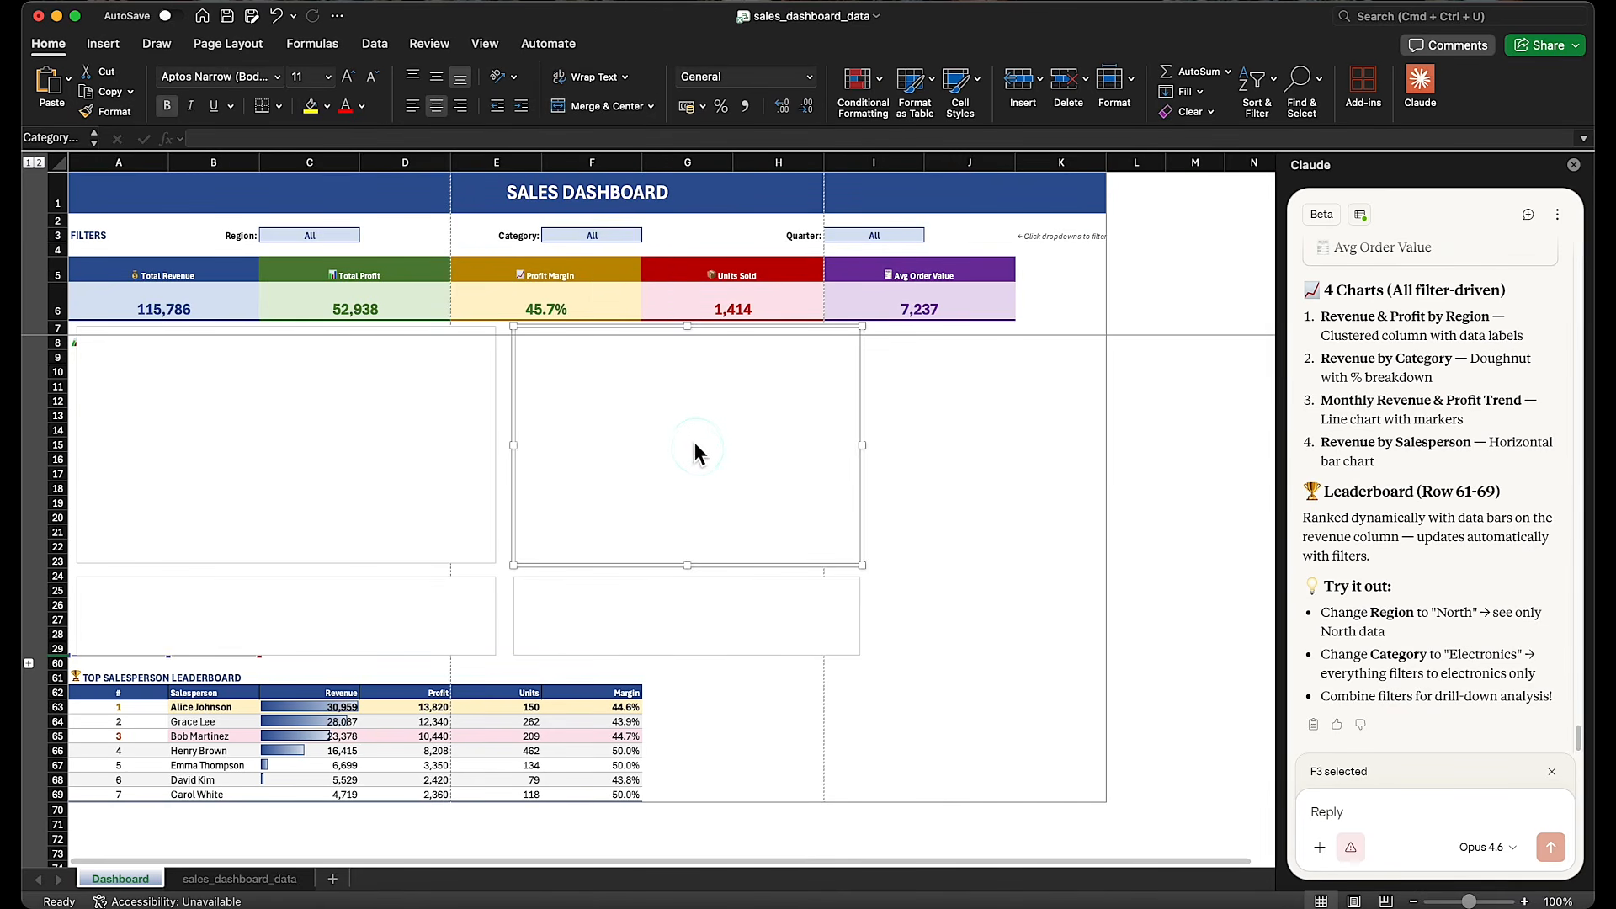
pyautogui.scroll(-3, 704, 538)
pyautogui.scroll(-2, 704, 539)
pyautogui.scroll(5, 704, 538)
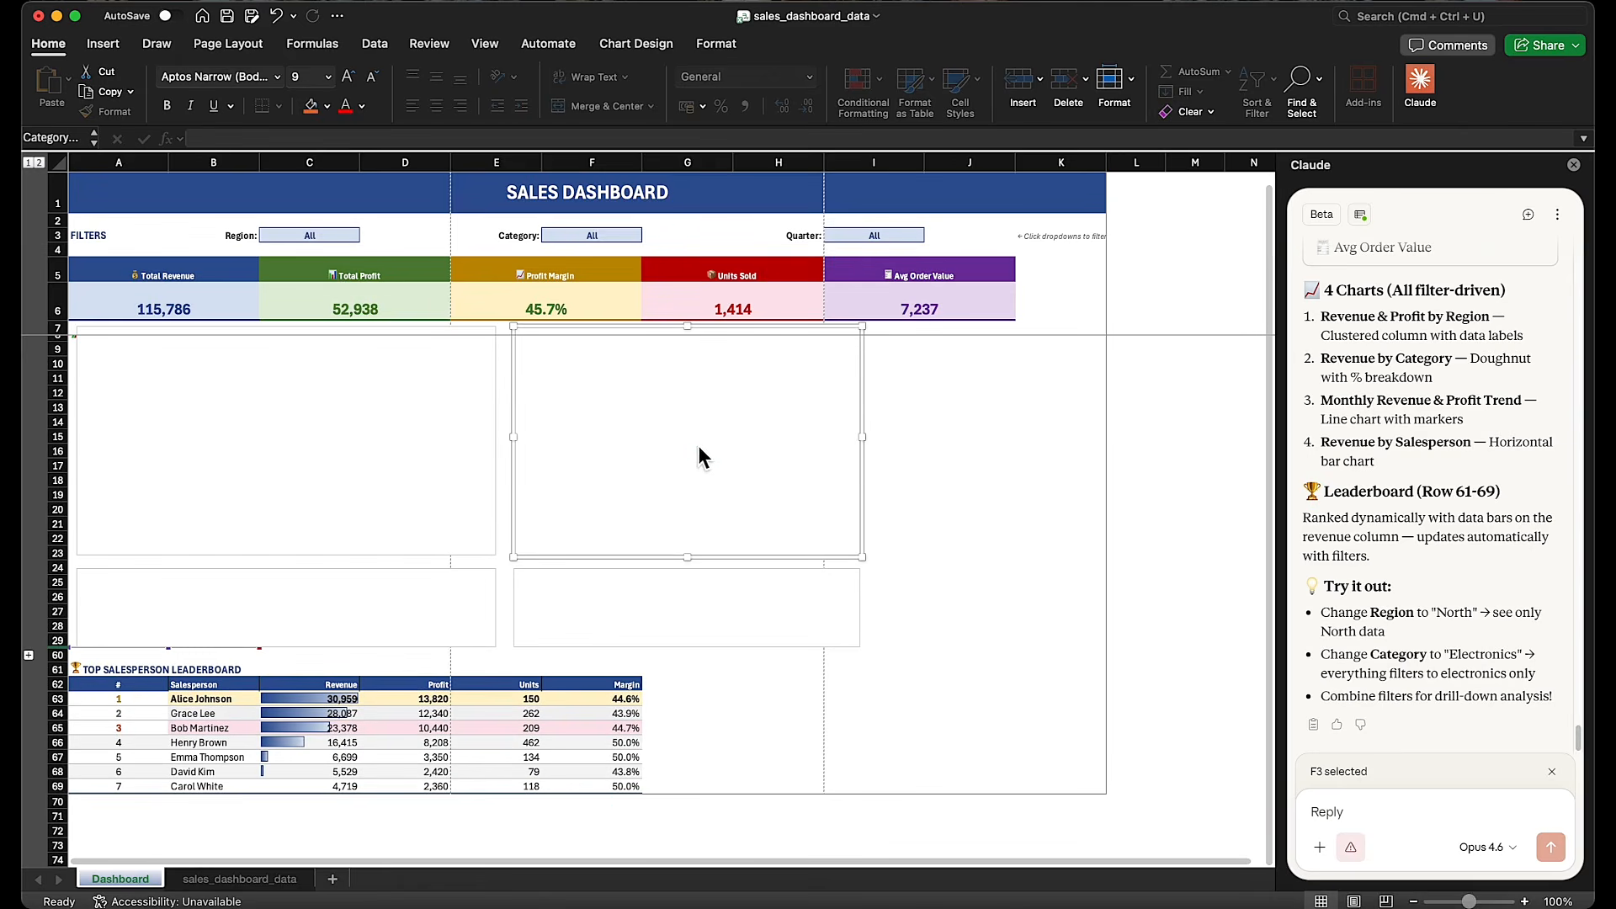